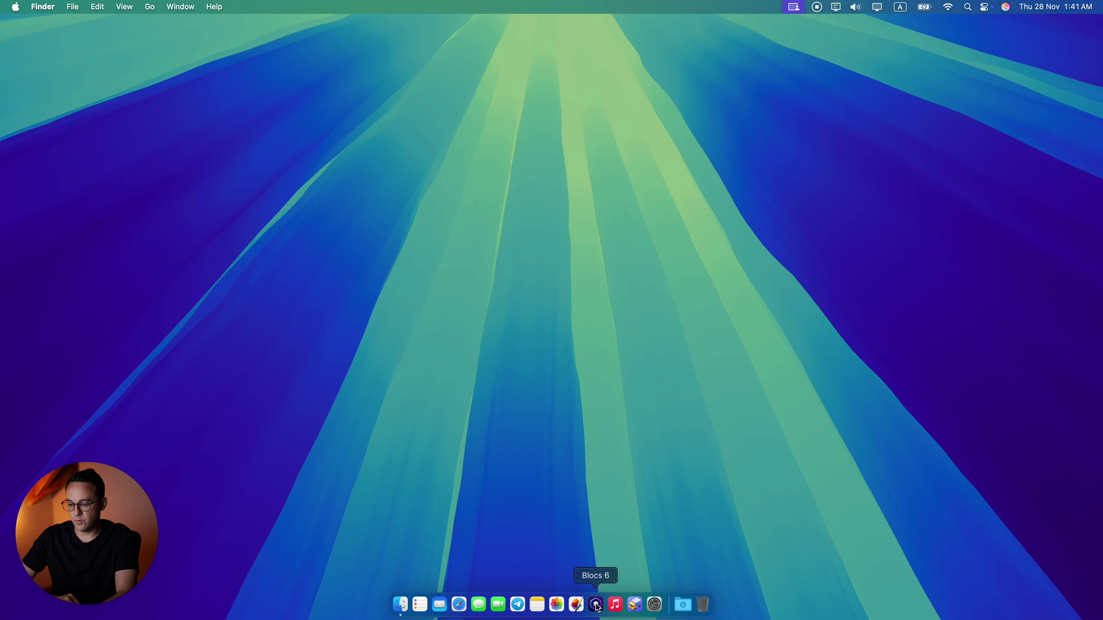
Launch Blocs 6, start a new project and preview the Evolve gym template full screen.
left_click(596, 606)
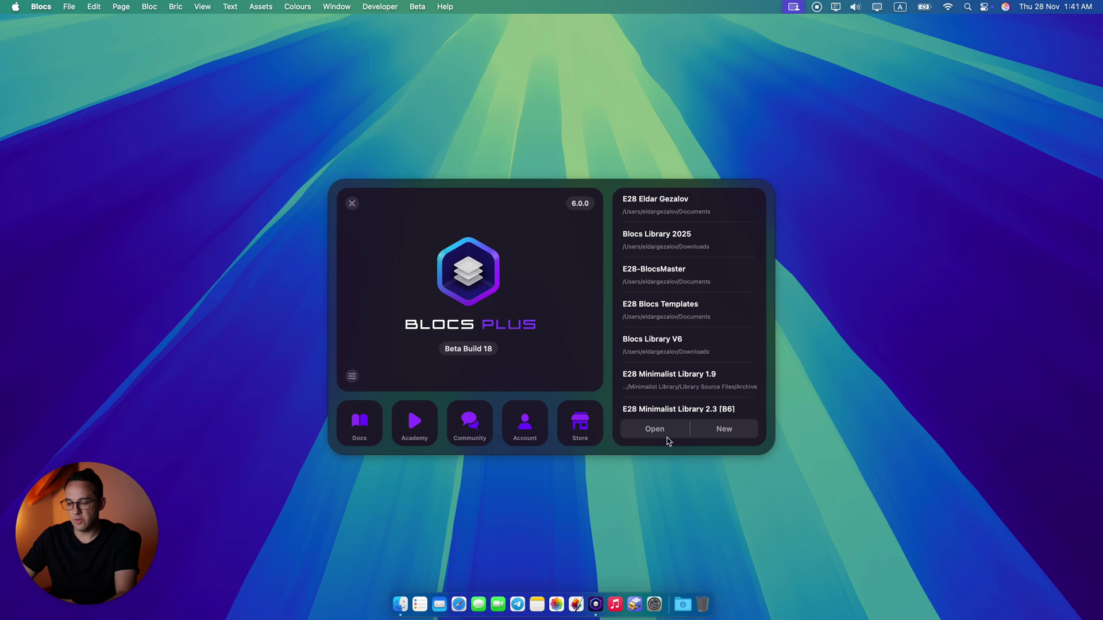
left_click(719, 433)
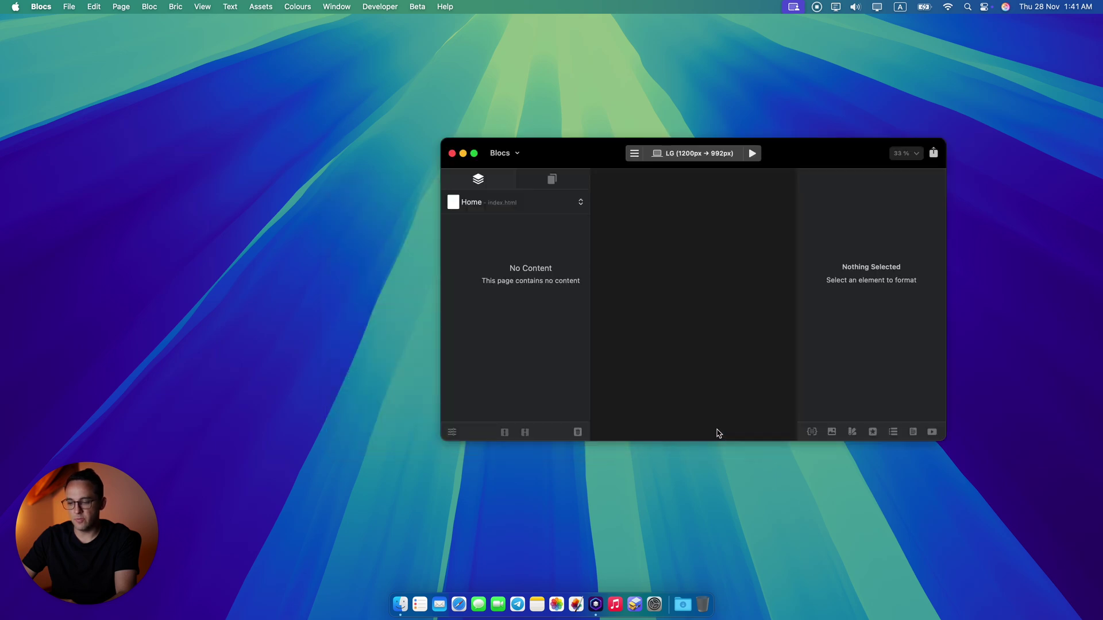
left_click(474, 153)
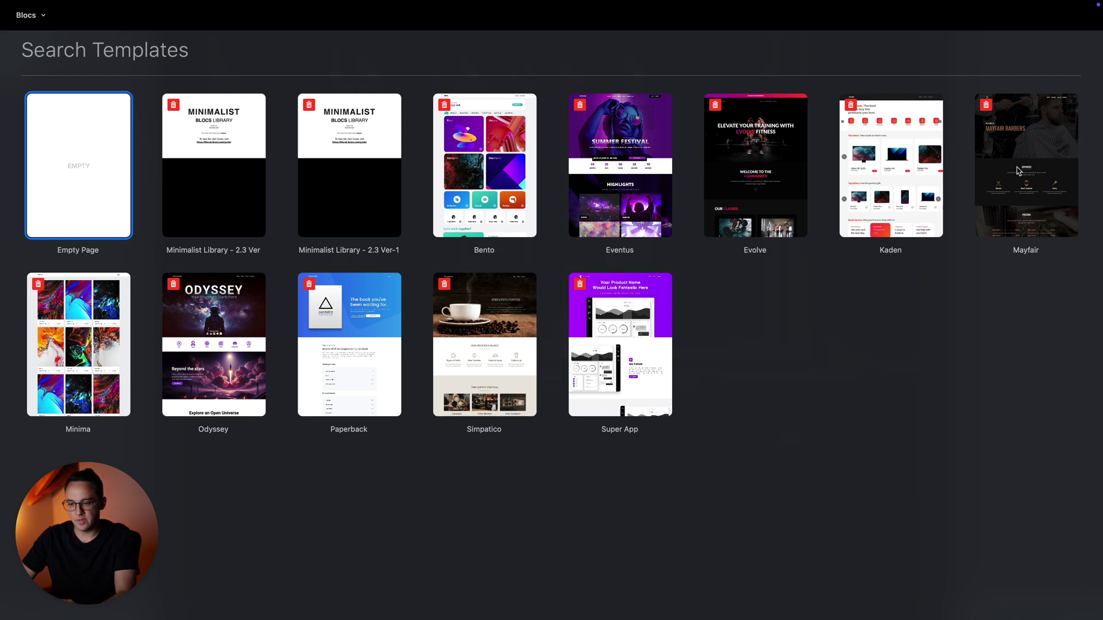
left_click(757, 143)
Use the Evolve template and skip the website name and business logo steps.
left_click(1051, 52)
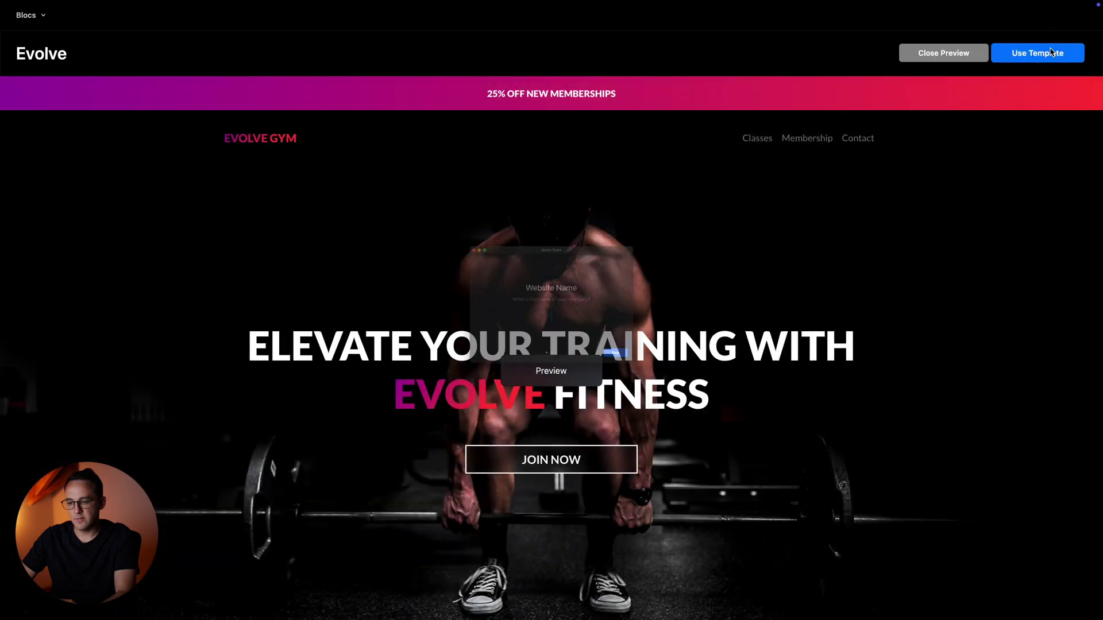
left_click(695, 412)
left_click(694, 412)
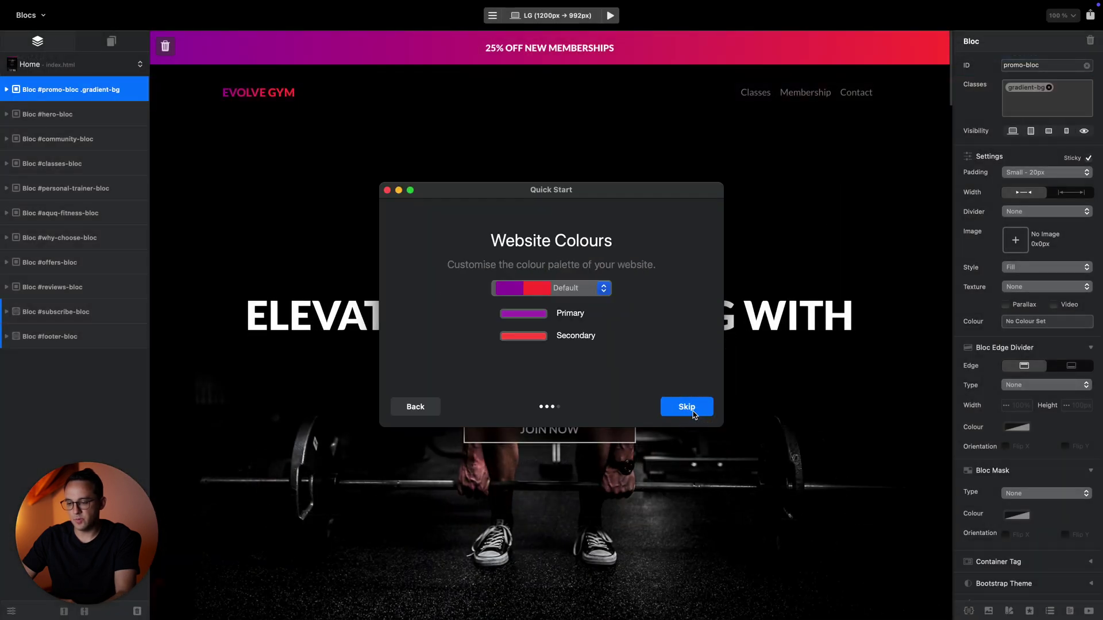
Try the Green and Purple palettes, keep the Default palette, and finish Quick Start.
left_click(606, 290)
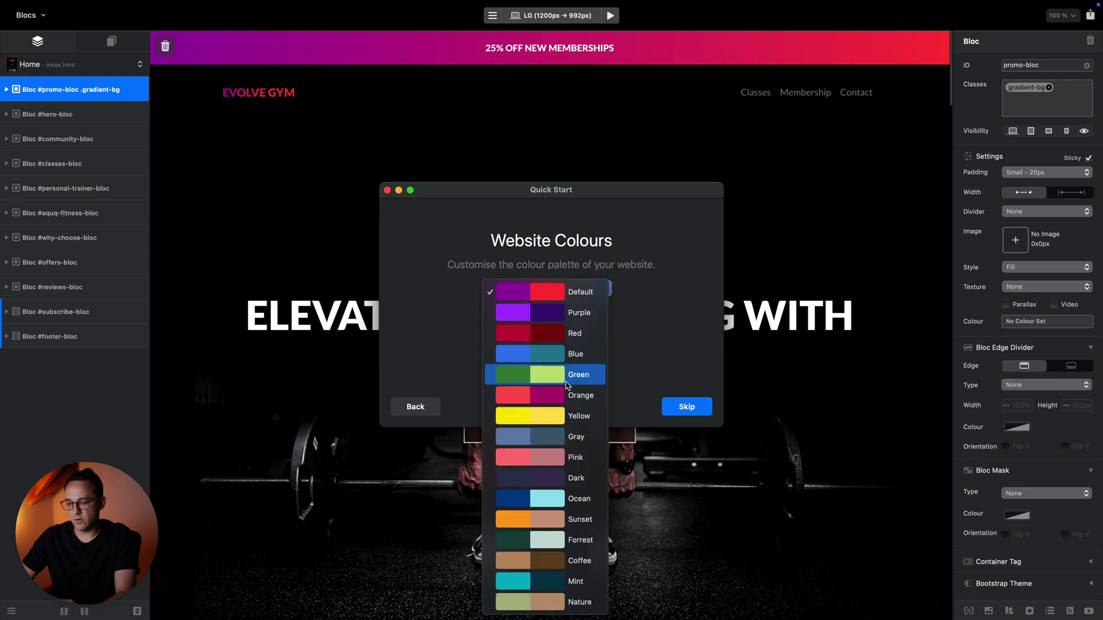
left_click(568, 376)
left_click(601, 293)
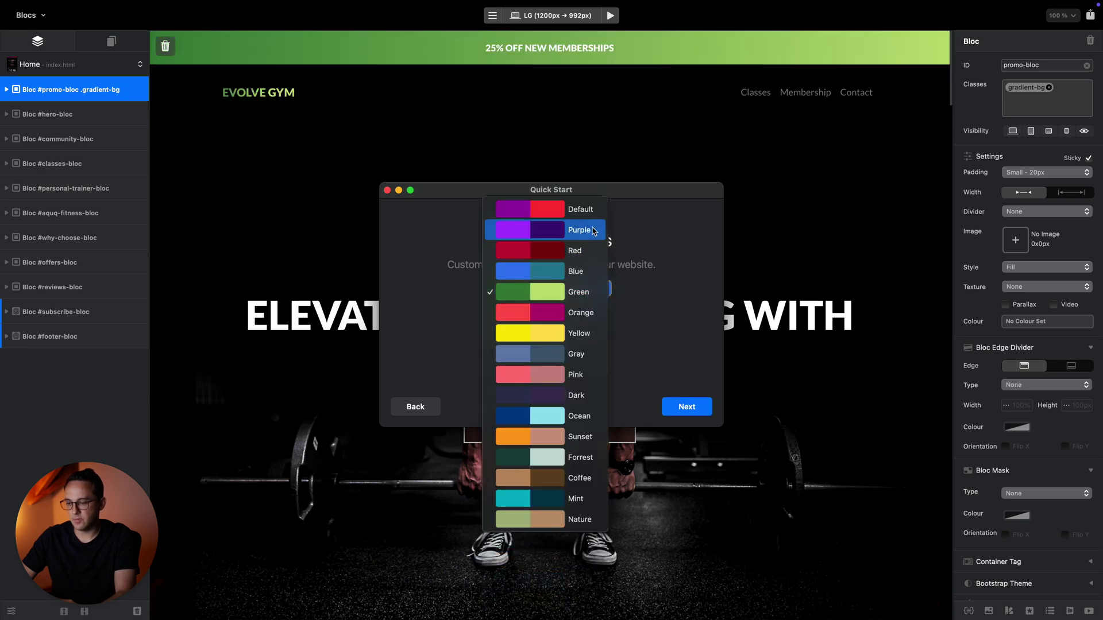
left_click(570, 235)
left_click(602, 290)
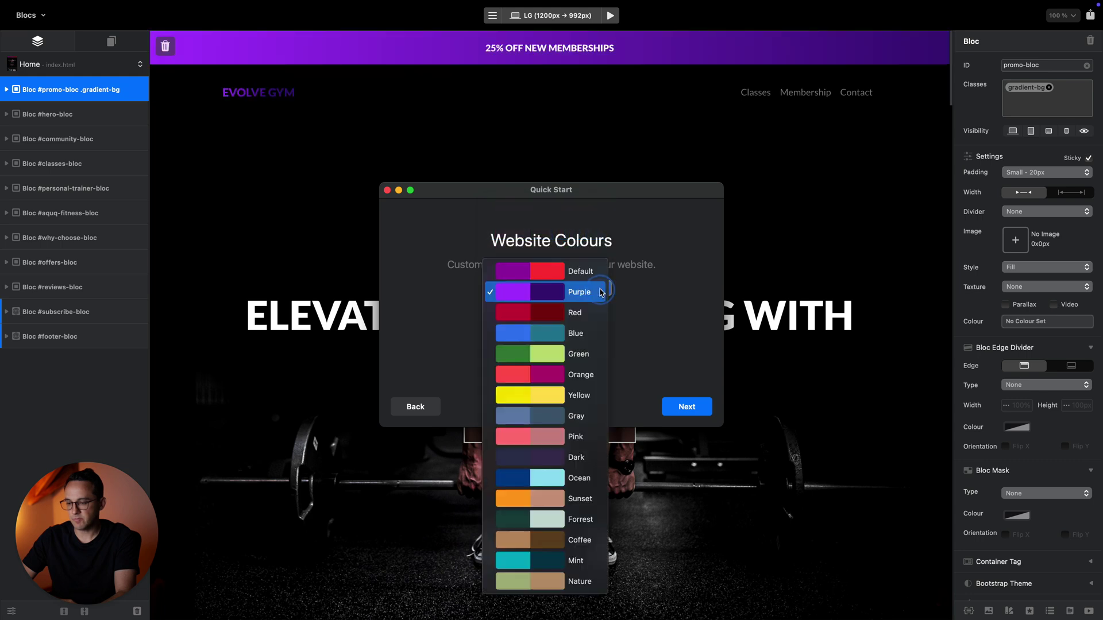
left_click(585, 269)
left_click(692, 406)
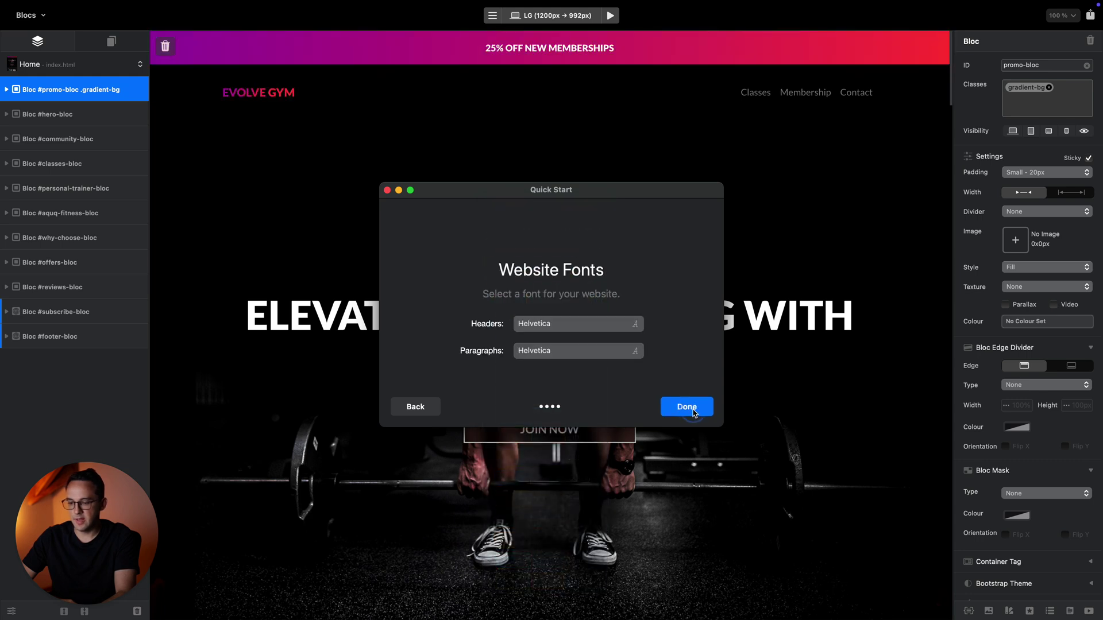
left_click(688, 408)
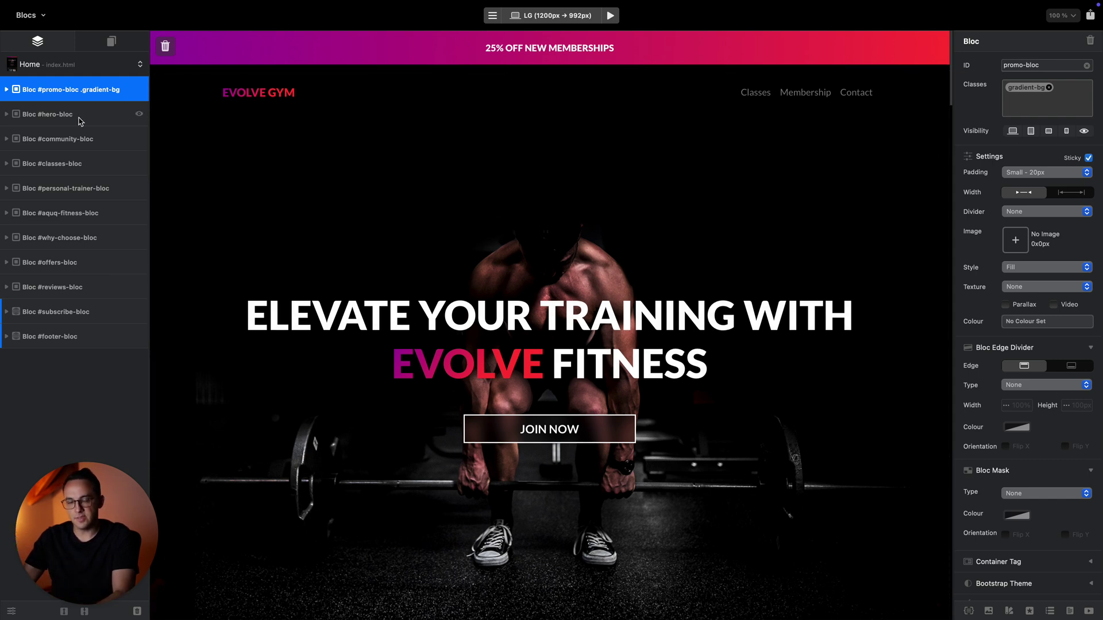
left_click(39, 42)
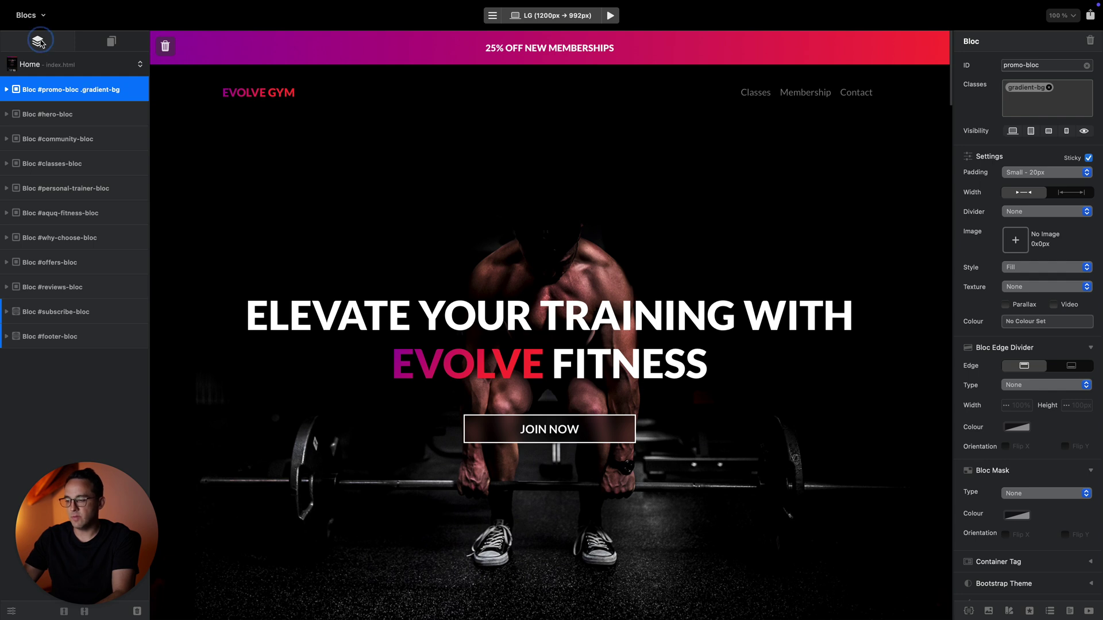
left_click(112, 41)
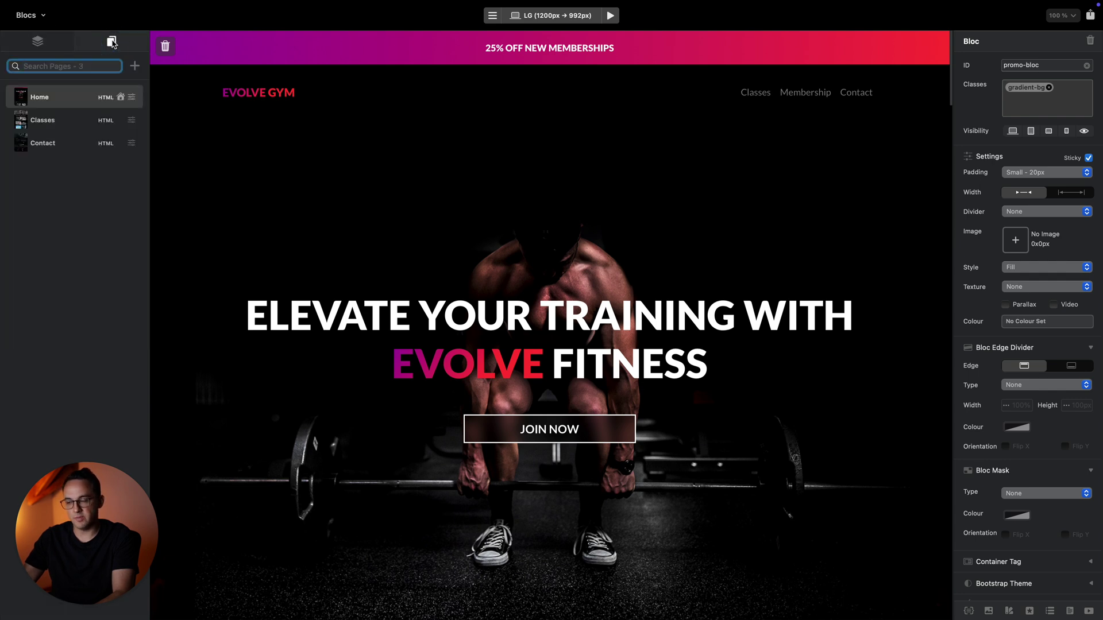
left_click(39, 42)
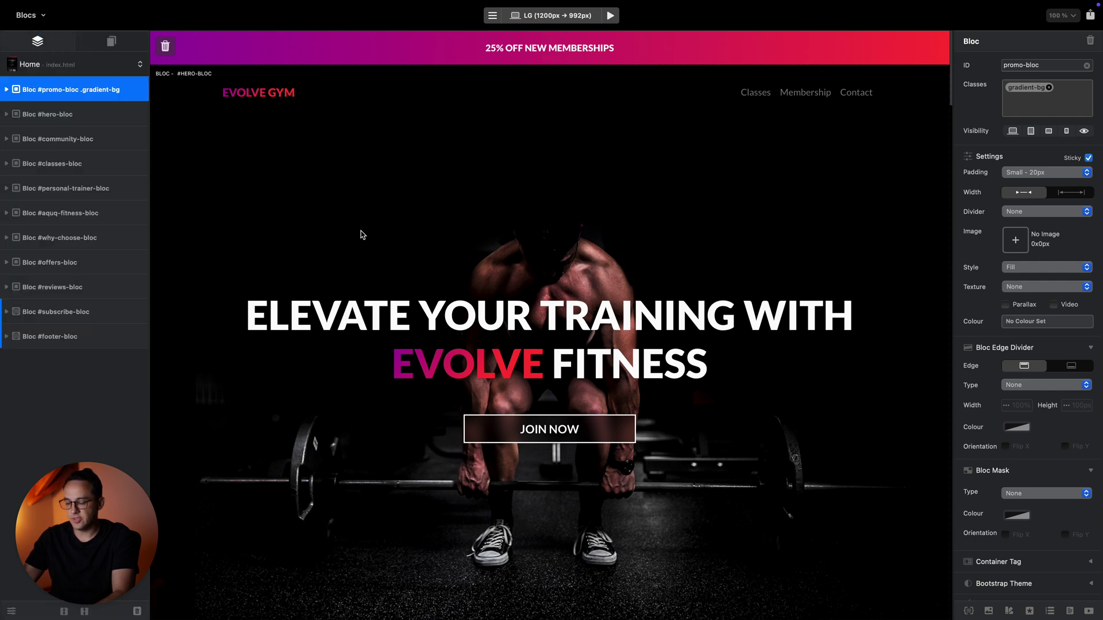
left_click(606, 313)
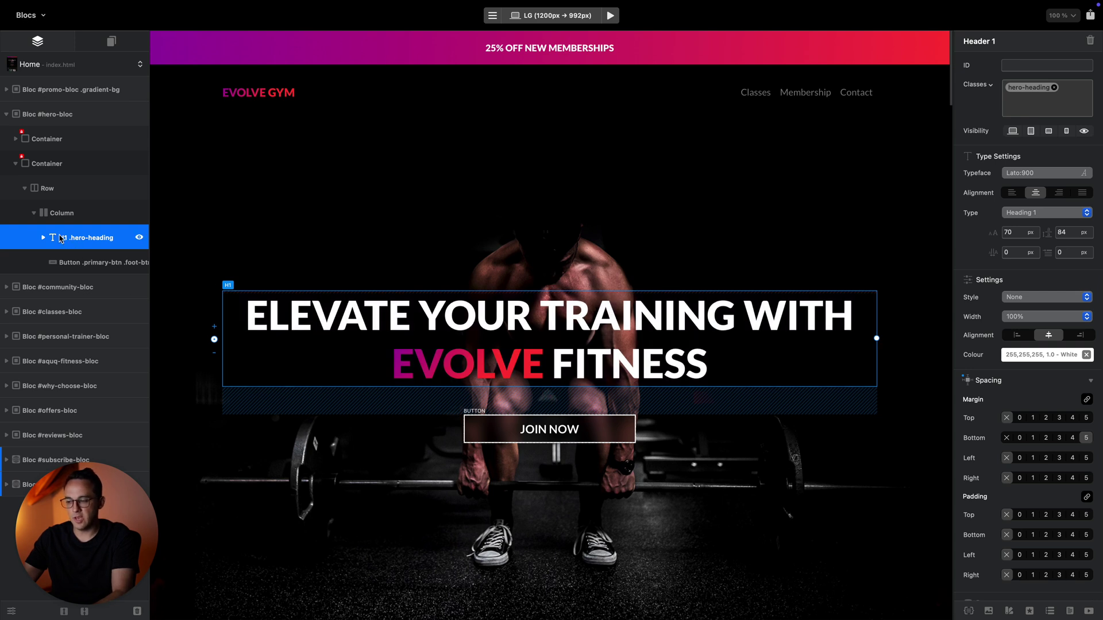
left_click_drag(65, 262, 64, 230)
left_click(65, 262)
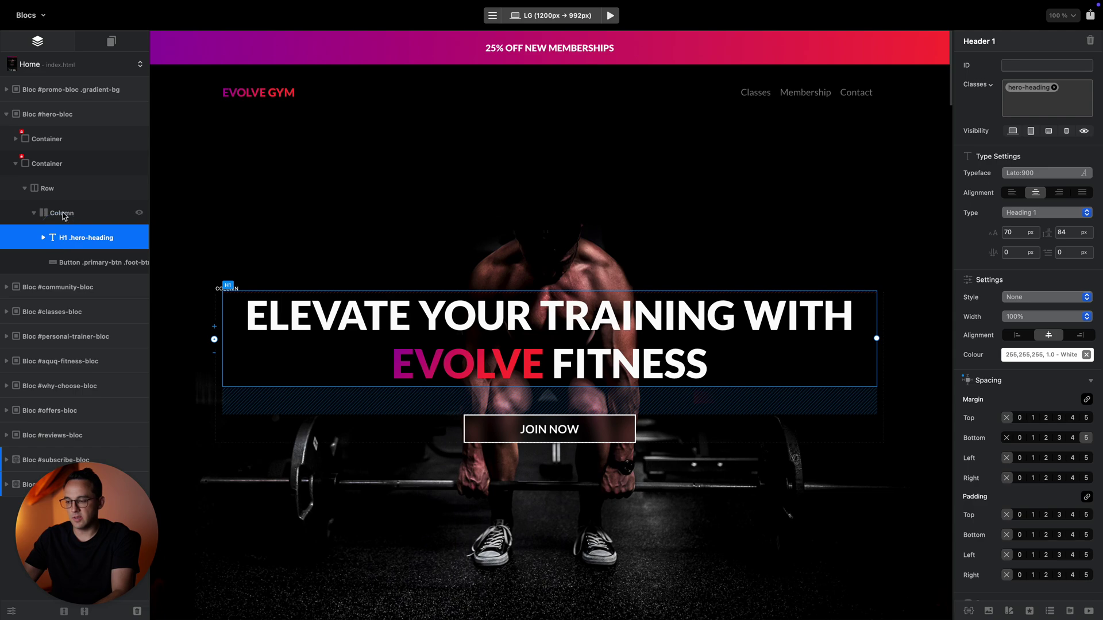
left_click(63, 187)
left_click(60, 339)
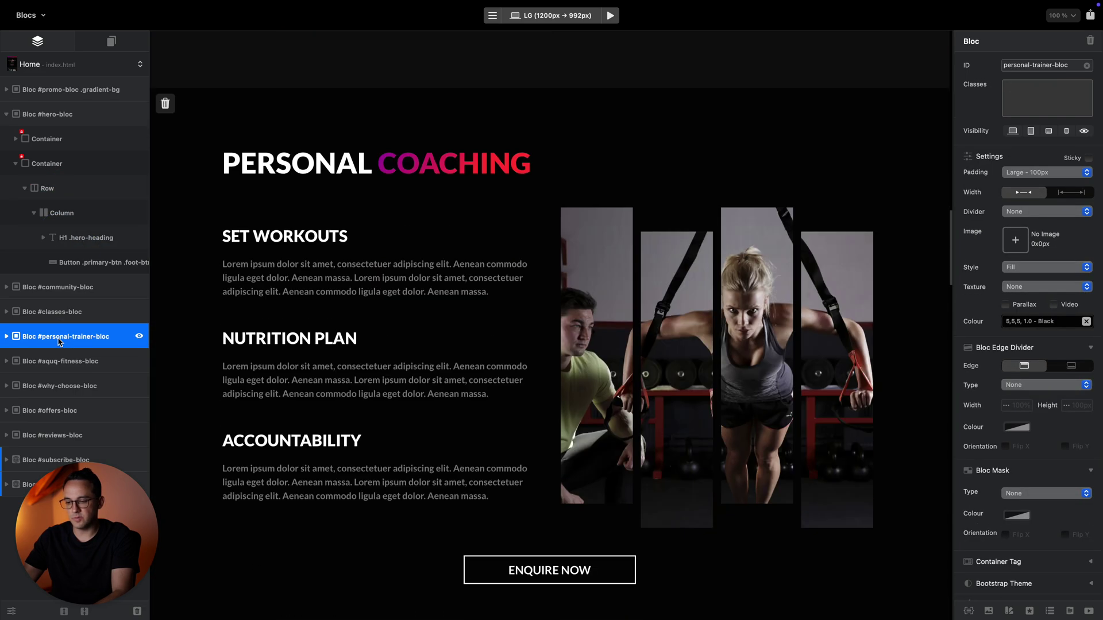
scroll(525, 295, "up", 15)
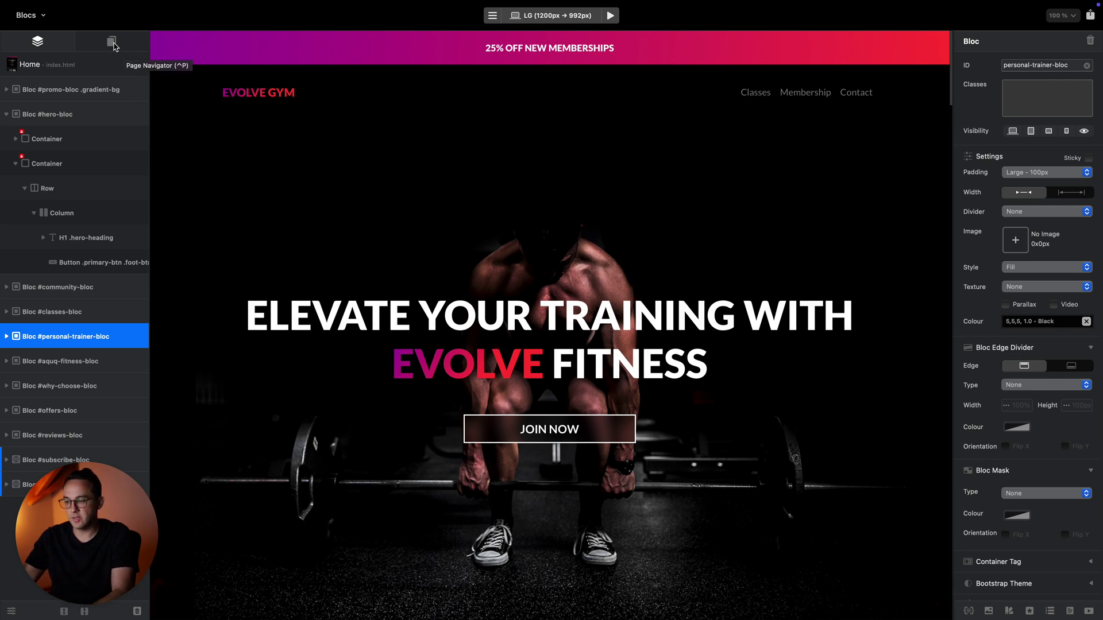
Add a folder named 'NEw Pages' to the site's pages list.
left_click(112, 42)
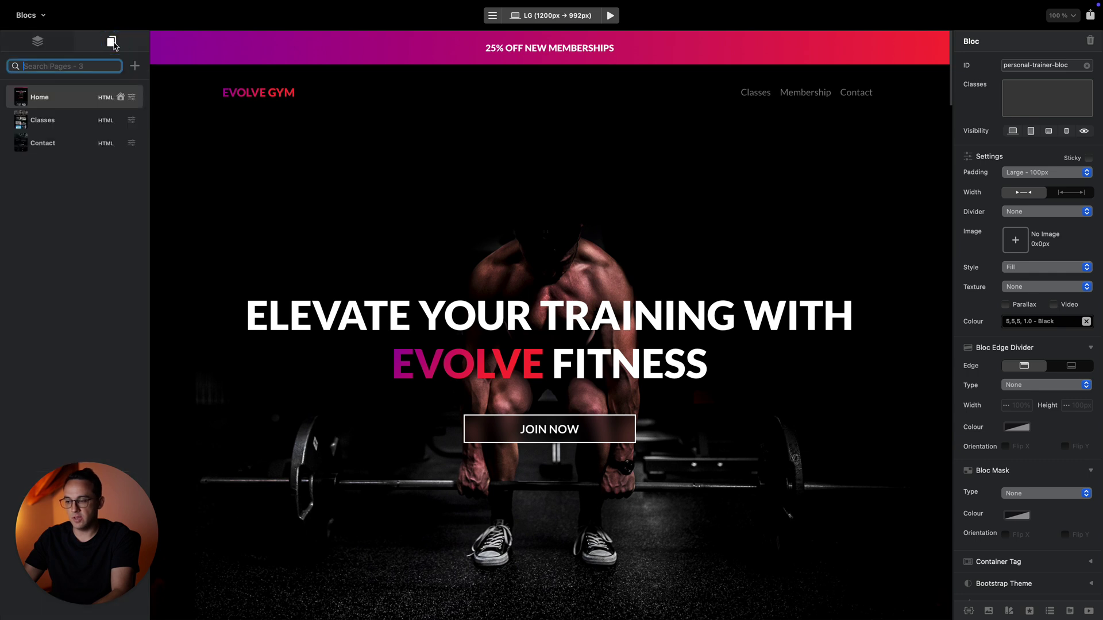
mouse_move(65, 124)
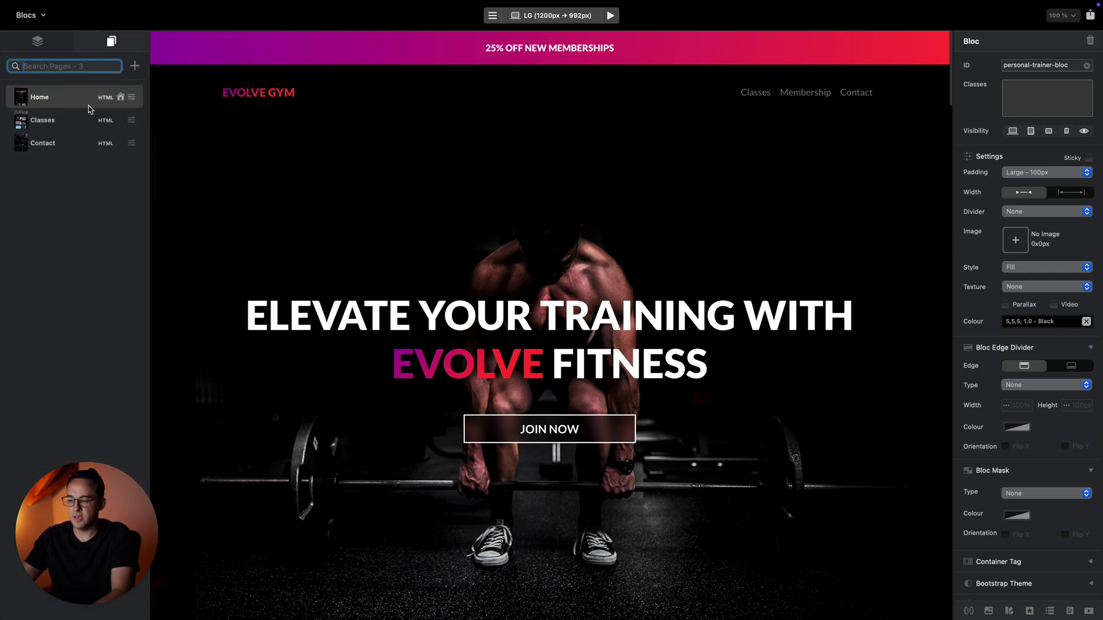
left_click(135, 66)
left_click(167, 104)
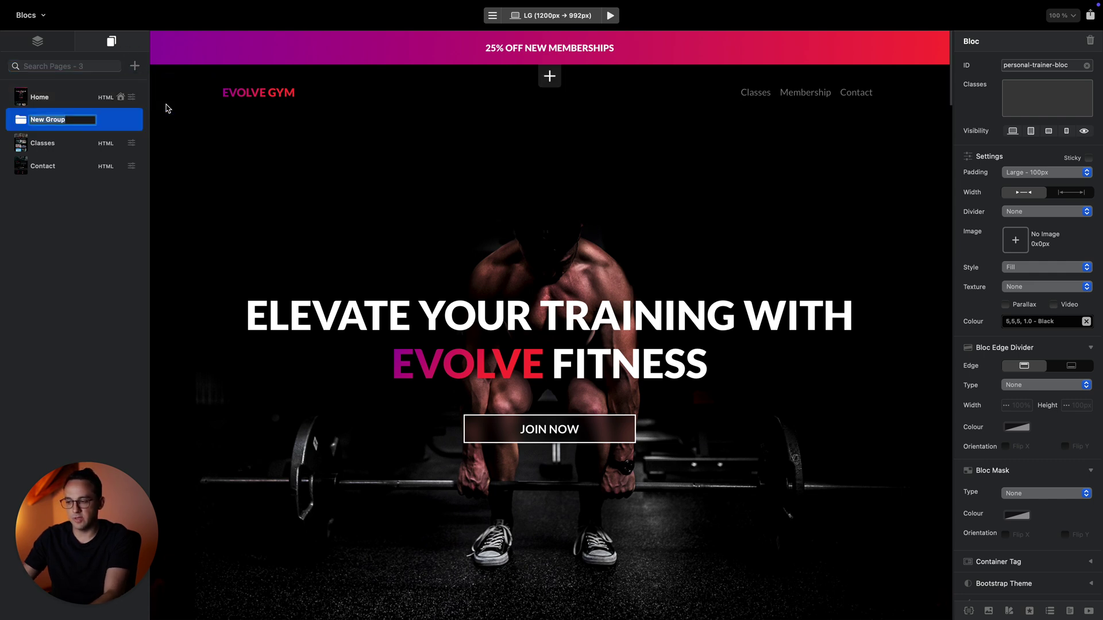
type("NEw Pages")
key("Return")
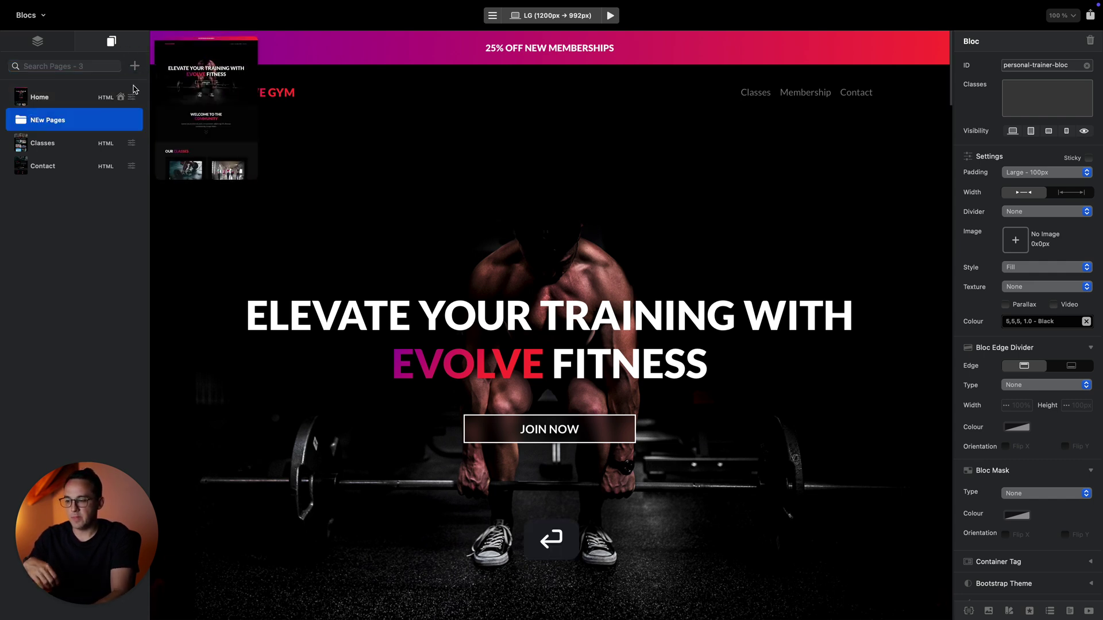
Create a page named 'new page', duplicate it, and move the pages into the NEw Pages folder.
left_click(134, 66)
left_click(172, 84)
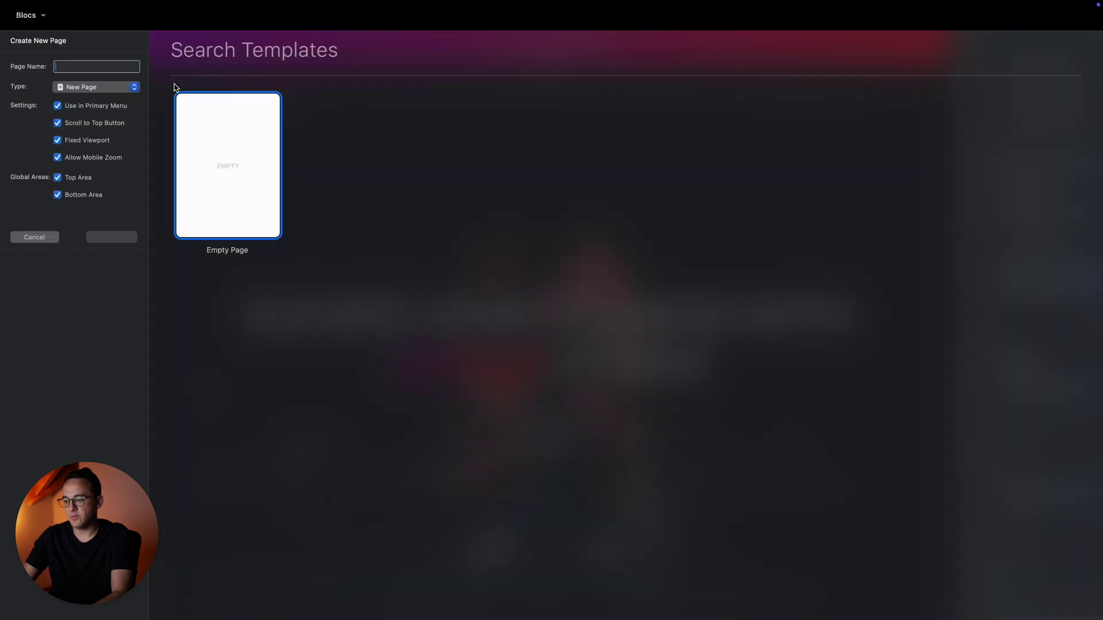
type("new page")
key("Return")
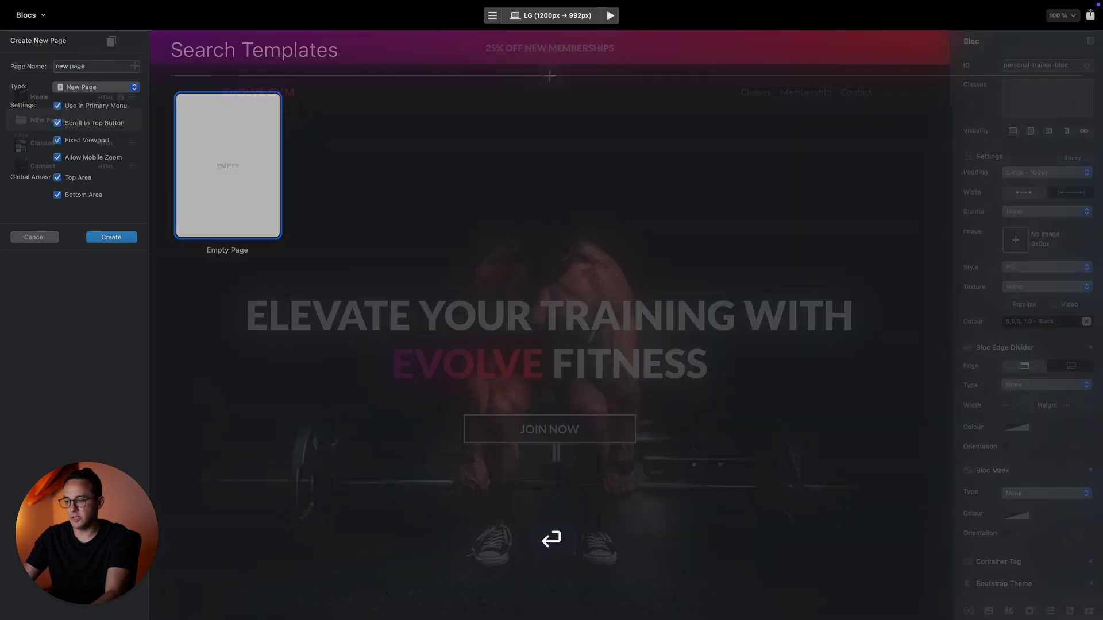
mouse_move(57, 197)
key("super+d")
key("super+d")
key("super+d")
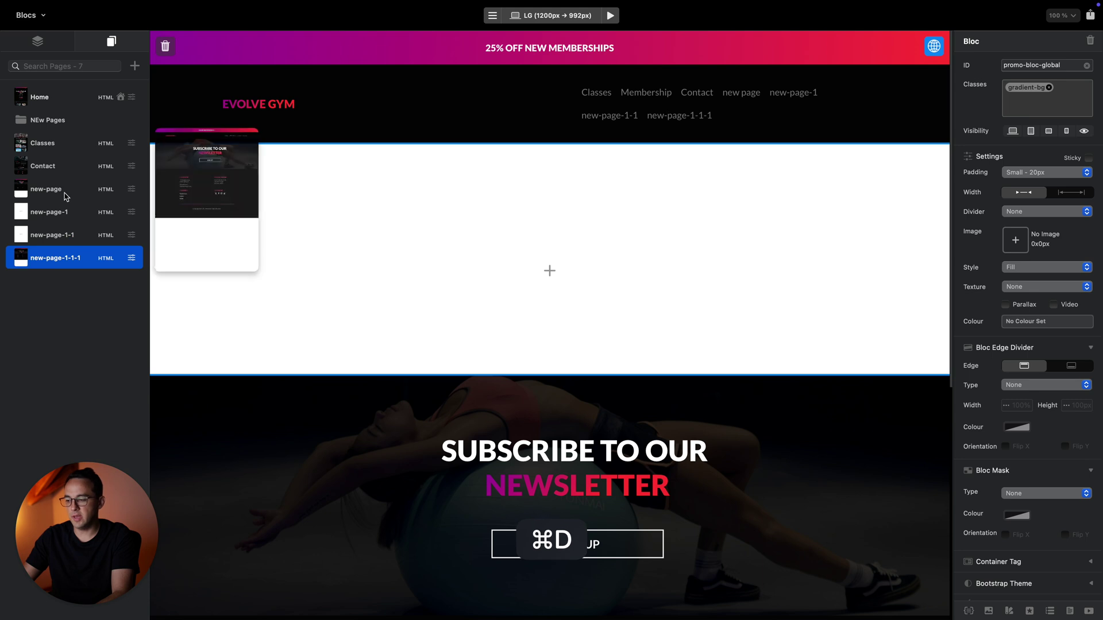
left_click(68, 197, "shift")
left_click_drag(68, 197, 60, 125)
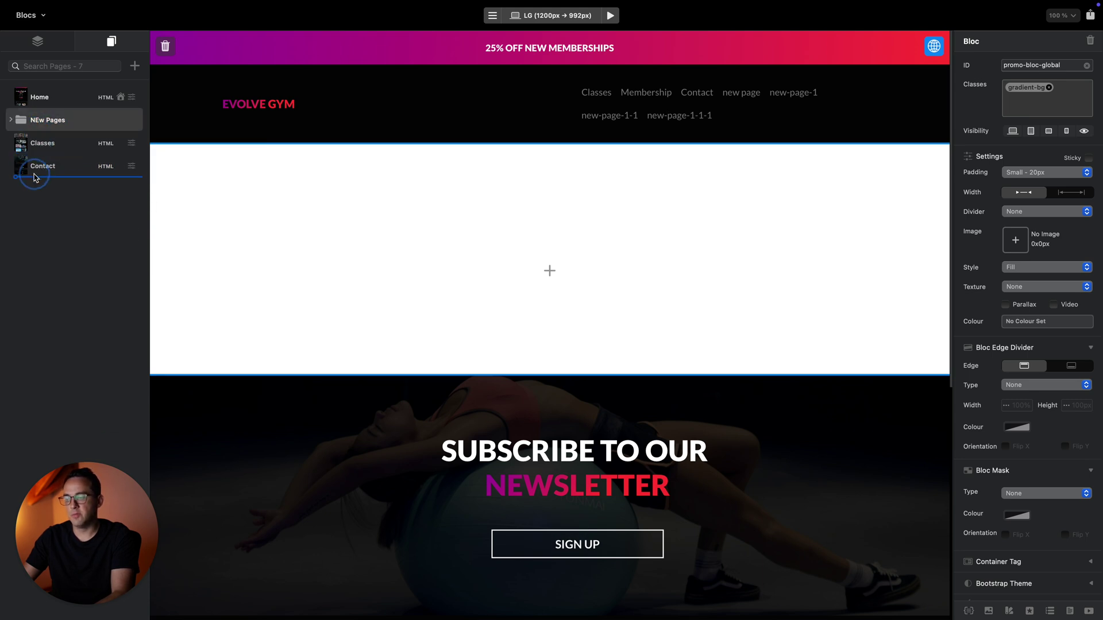
Delete the new pages and the NEw Pages folder, then reopen the Home page.
mouse_move(58, 111)
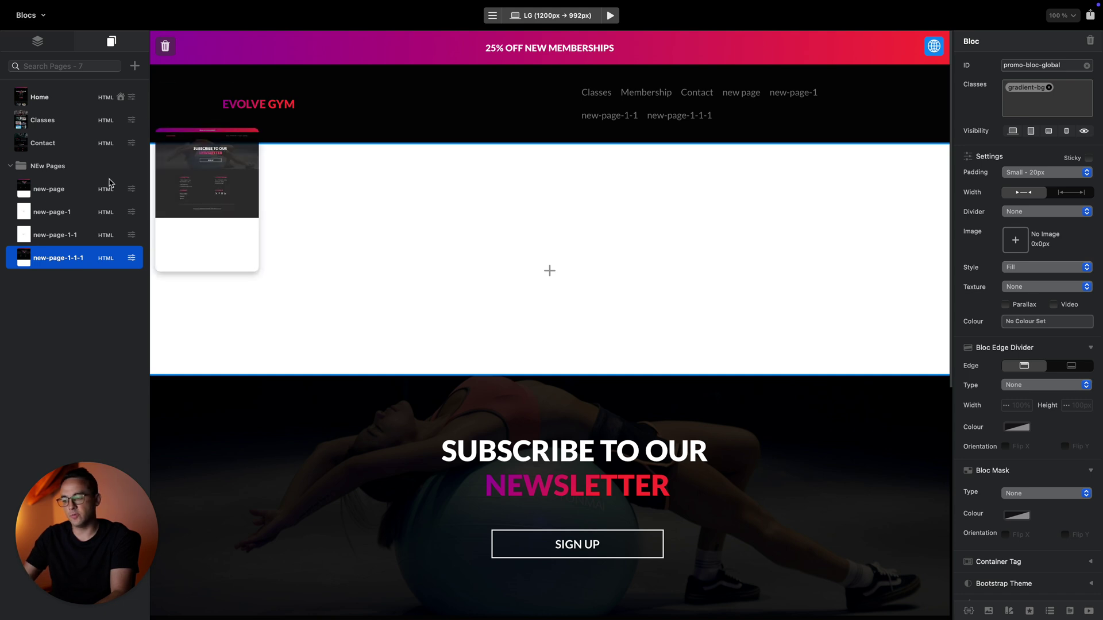
left_click(73, 194, "shift")
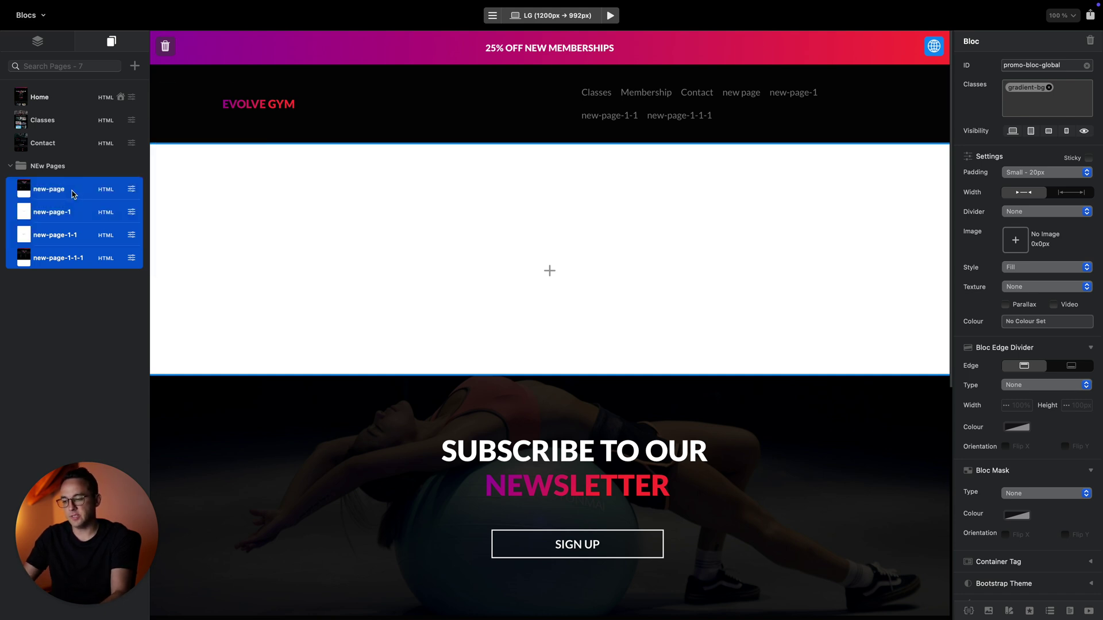
key("super+BackSpace")
key("super+BackSpace")
key("super+BackSpace")
key("super+BackSpace")
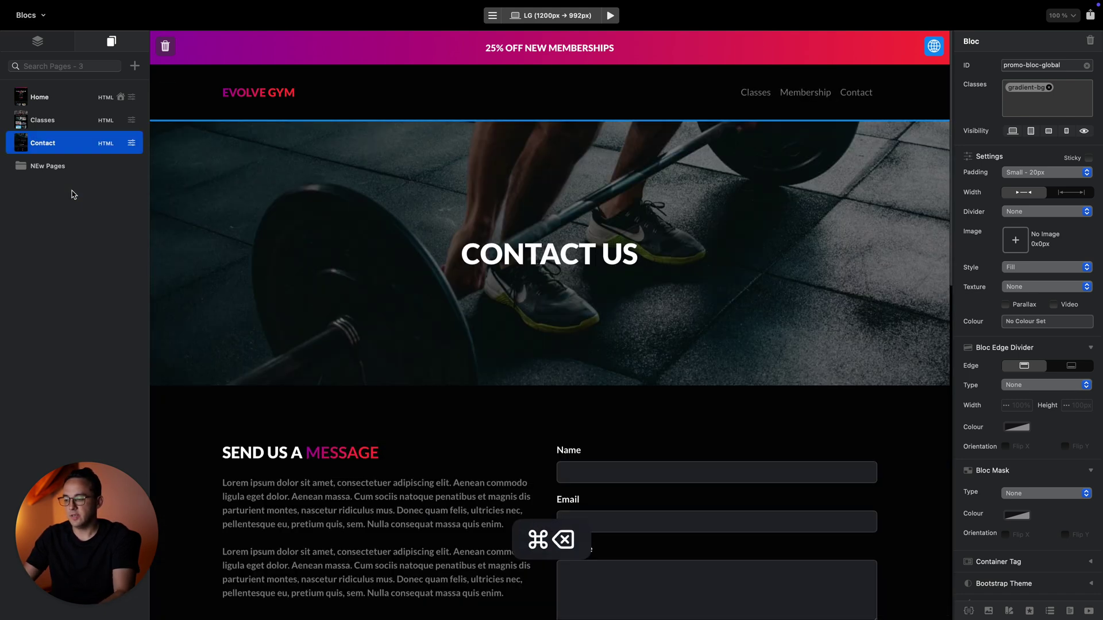
left_click(70, 166)
key("super+BackSpace")
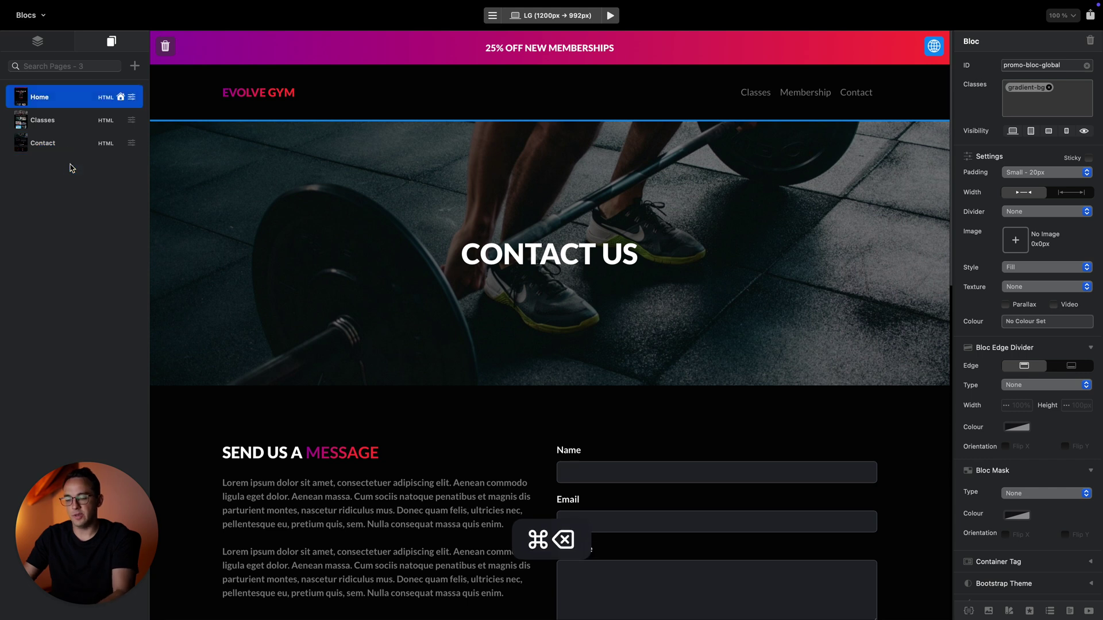
mouse_move(122, 99)
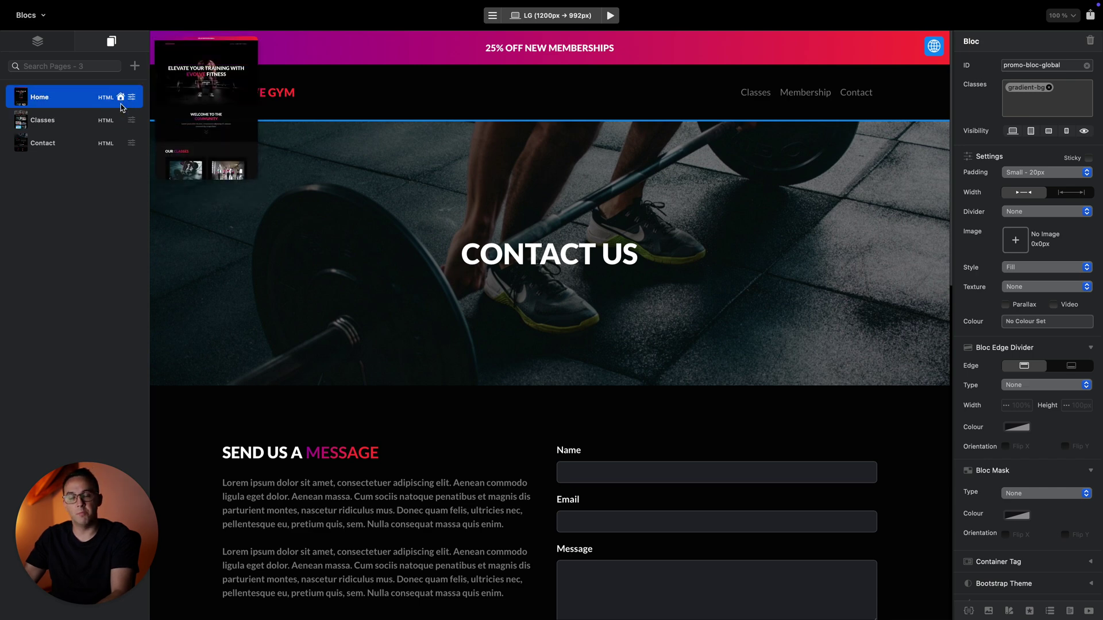
left_click(121, 106)
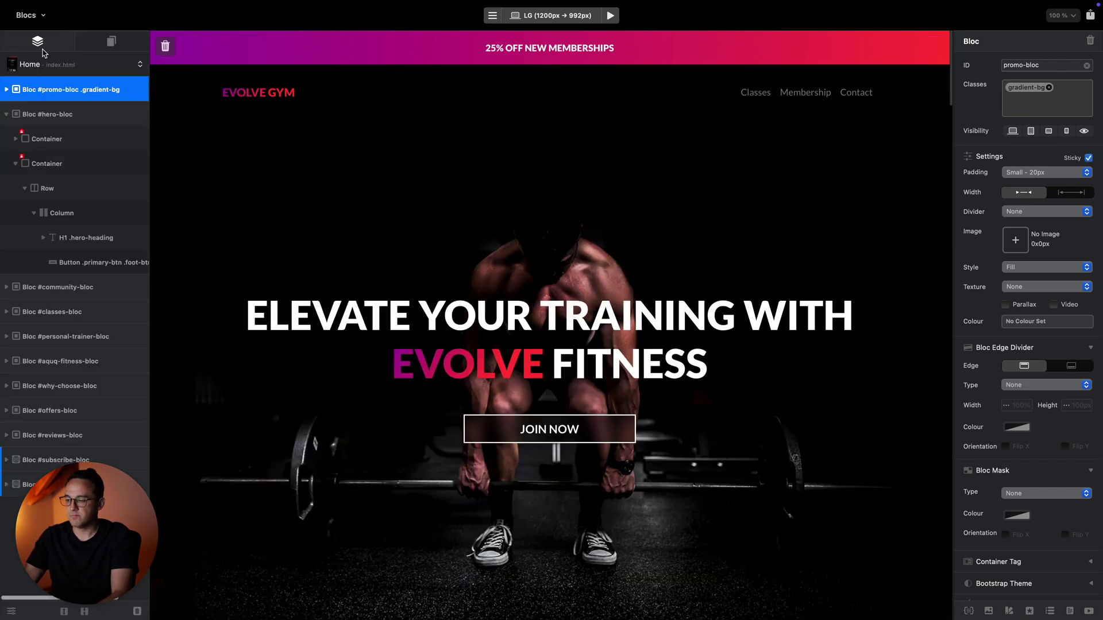
Select the hero heading, briefly try a top margin, and colour it Secondary red.
left_click(574, 308)
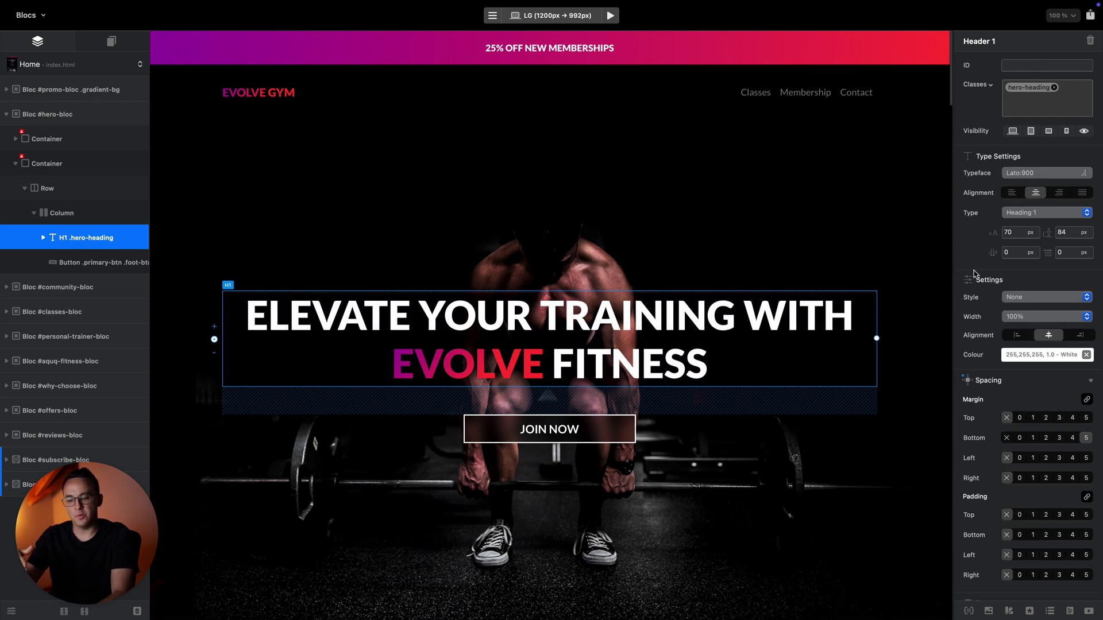
scroll(1053, 328, "down", 5)
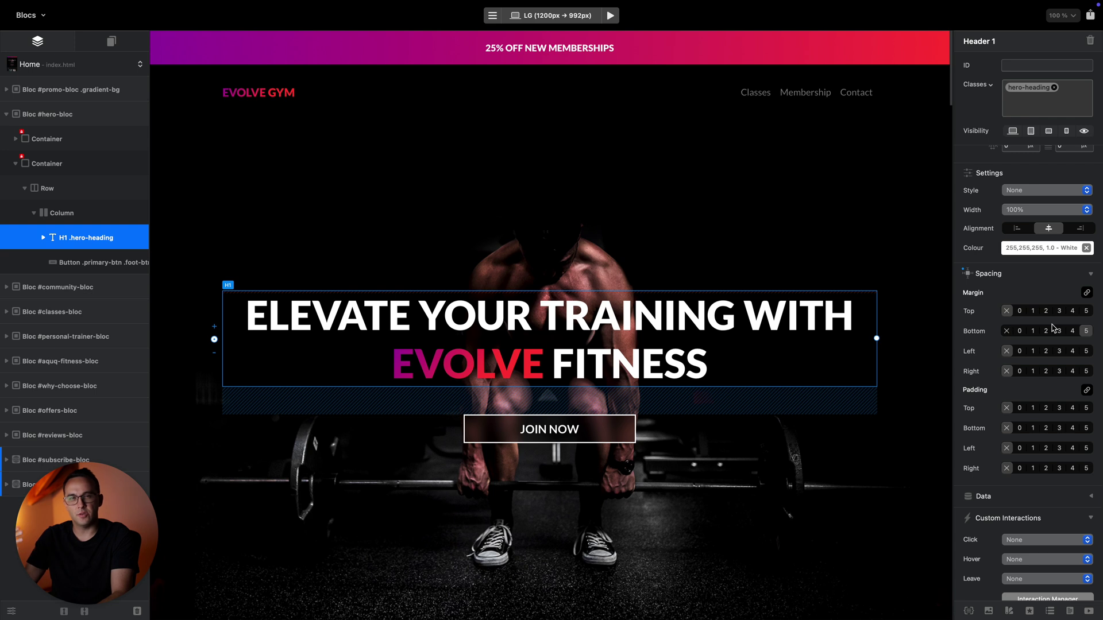
scroll(1053, 328, "up", 4)
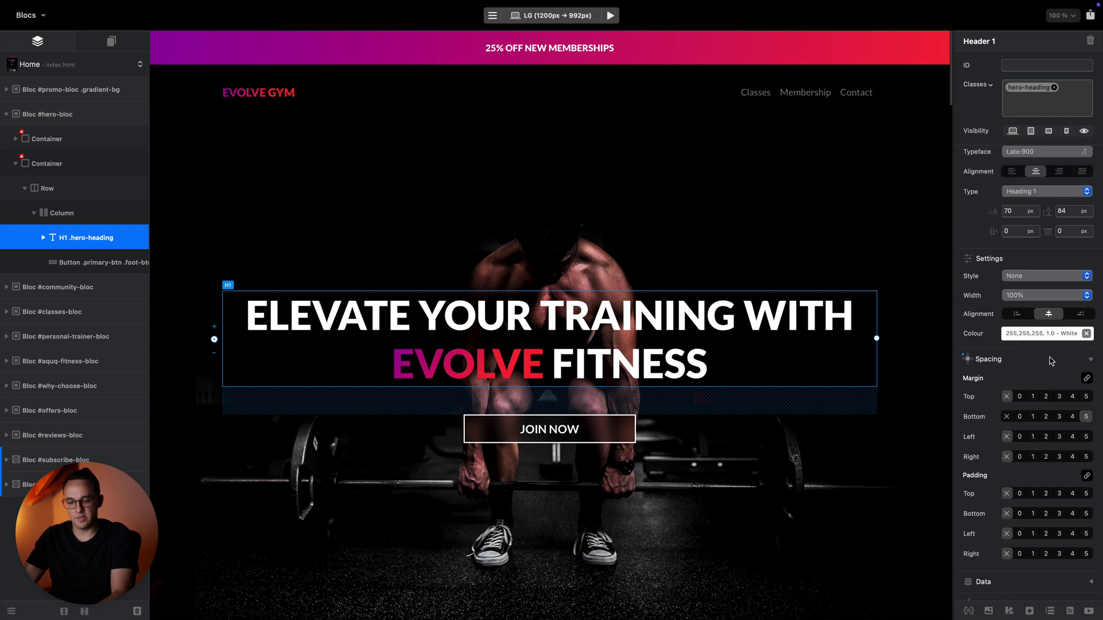
left_click(1084, 398)
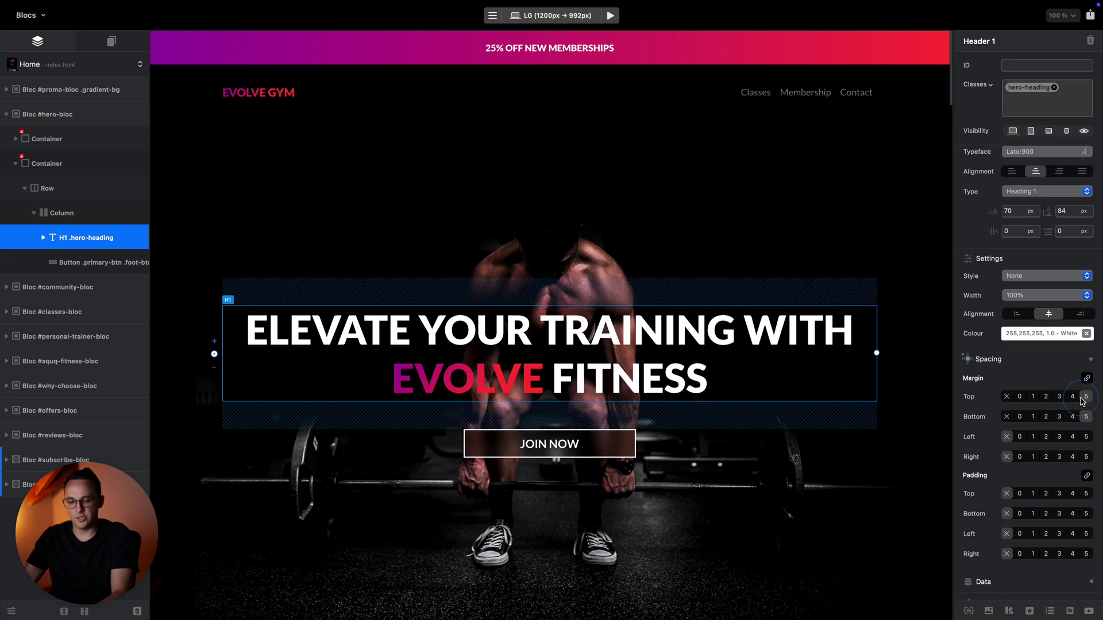
left_click(1004, 397)
left_click(1039, 339)
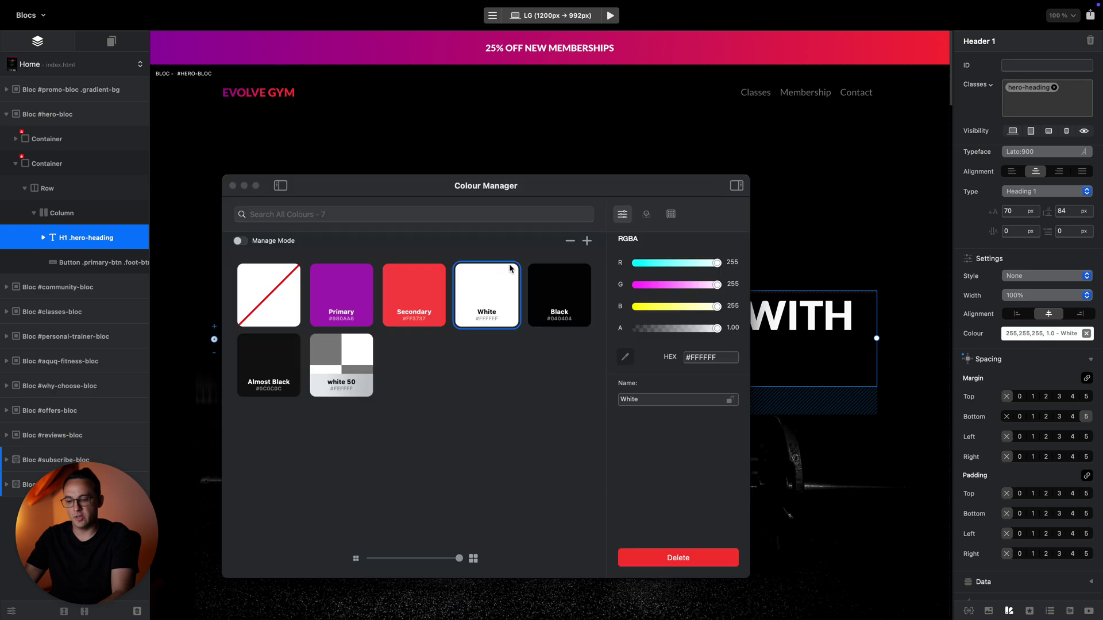
left_click(434, 292)
left_click_drag(458, 190, 577, 418)
left_click(350, 413)
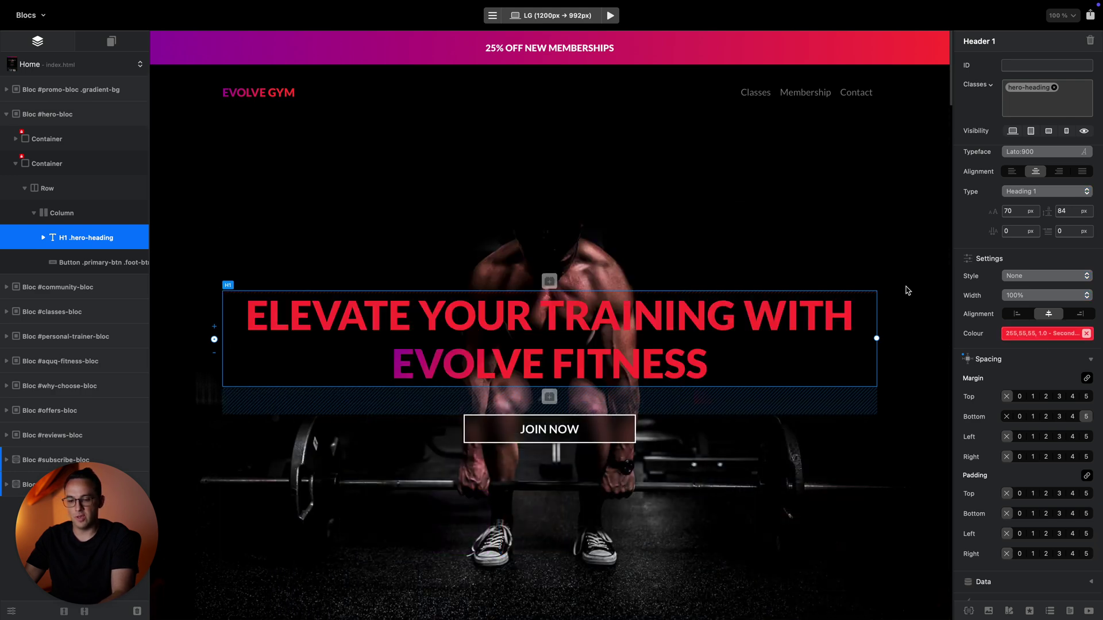
Keep the heading centred and set its typeface to Lobster.
left_click(1014, 171)
left_click(1035, 173)
left_click(1042, 152)
left_click(1030, 230)
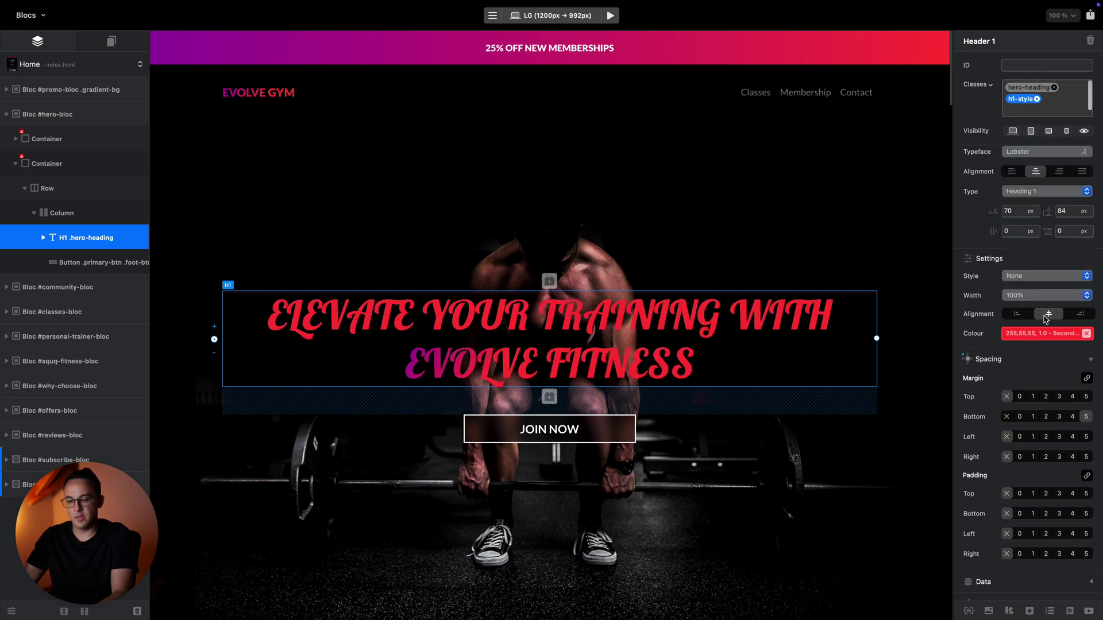
scroll(1045, 319, "down", 7)
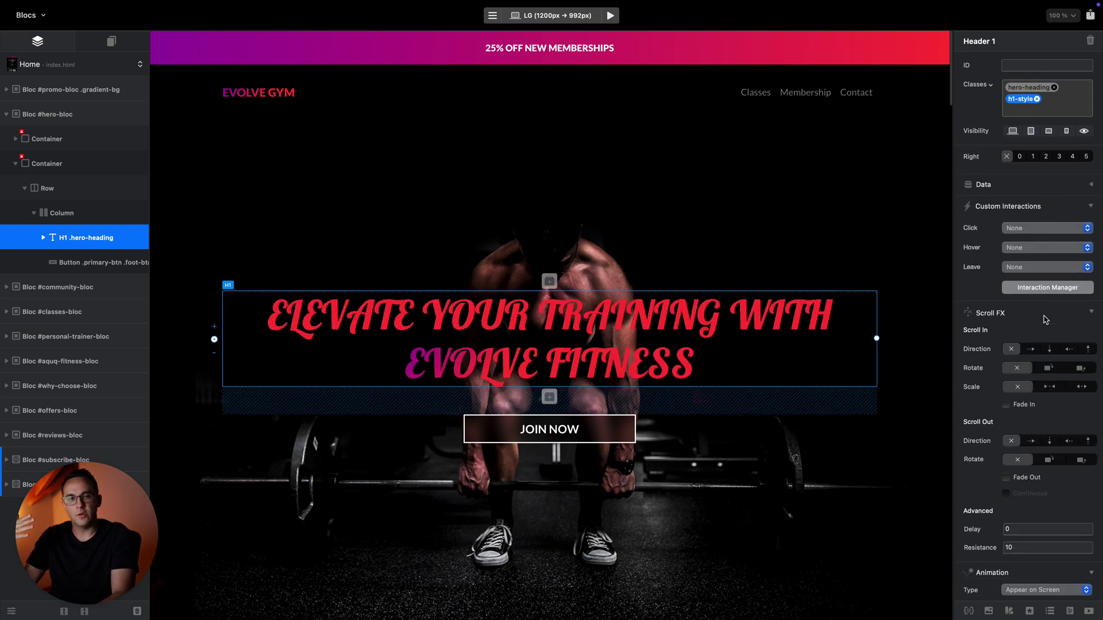
scroll(1045, 319, "down", 3)
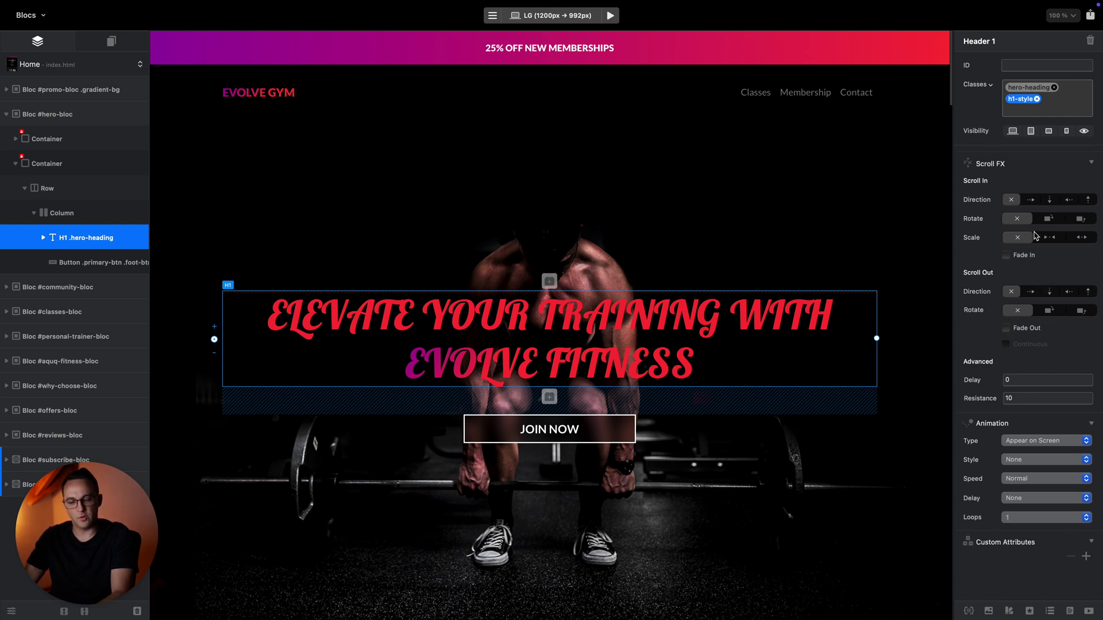
scroll(1046, 437, "up", 8)
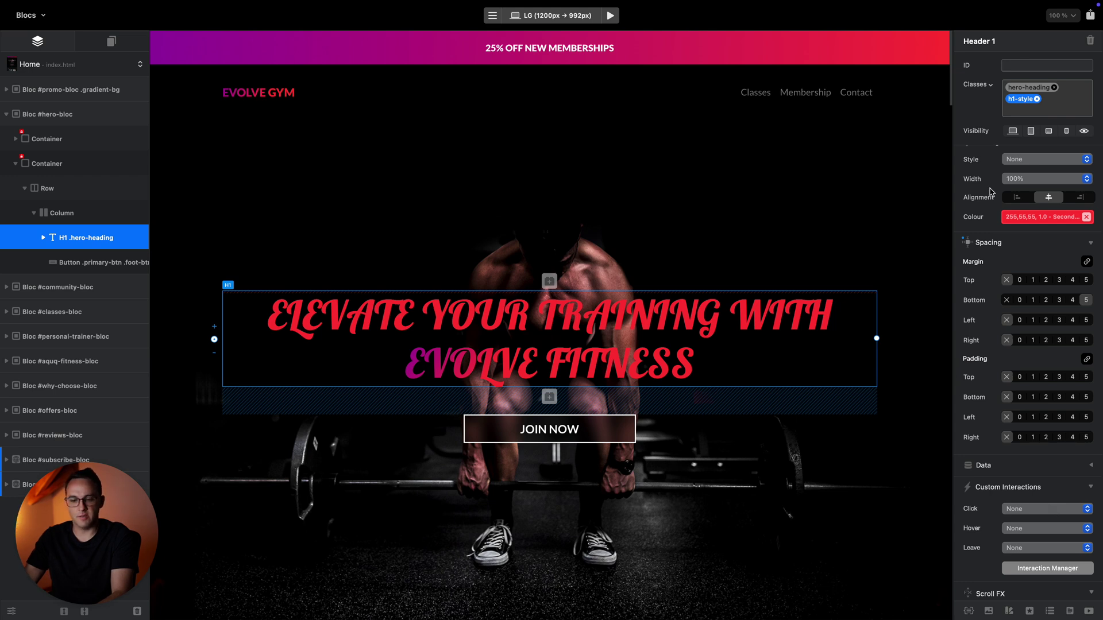
Replace the heading's h1-style and hero-heading classes with a new-header class.
left_click(1036, 99)
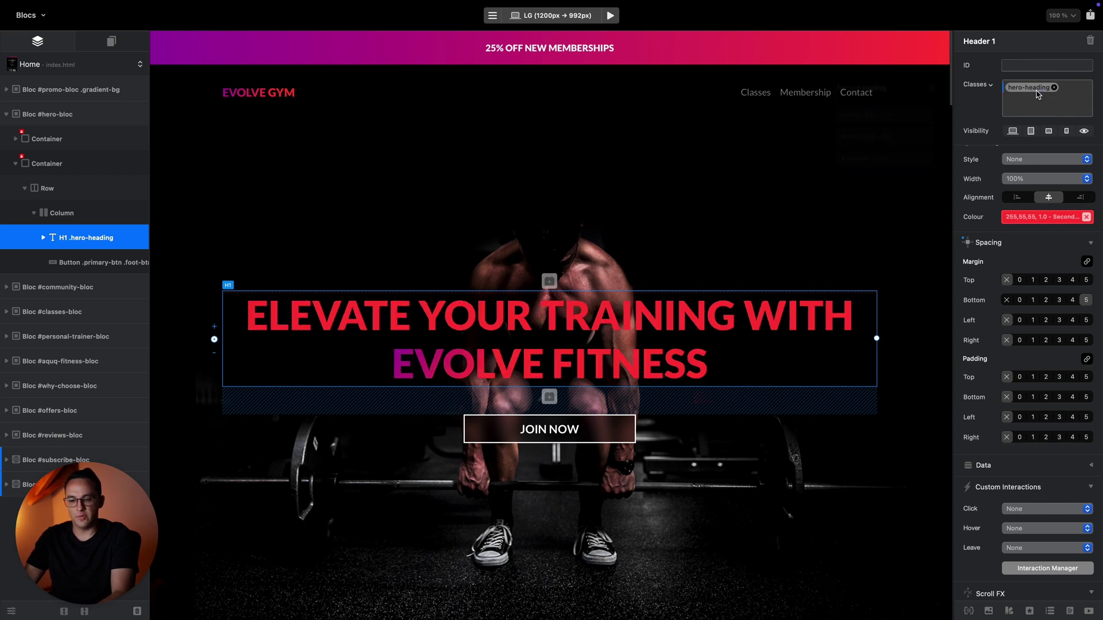
mouse_move(1033, 93)
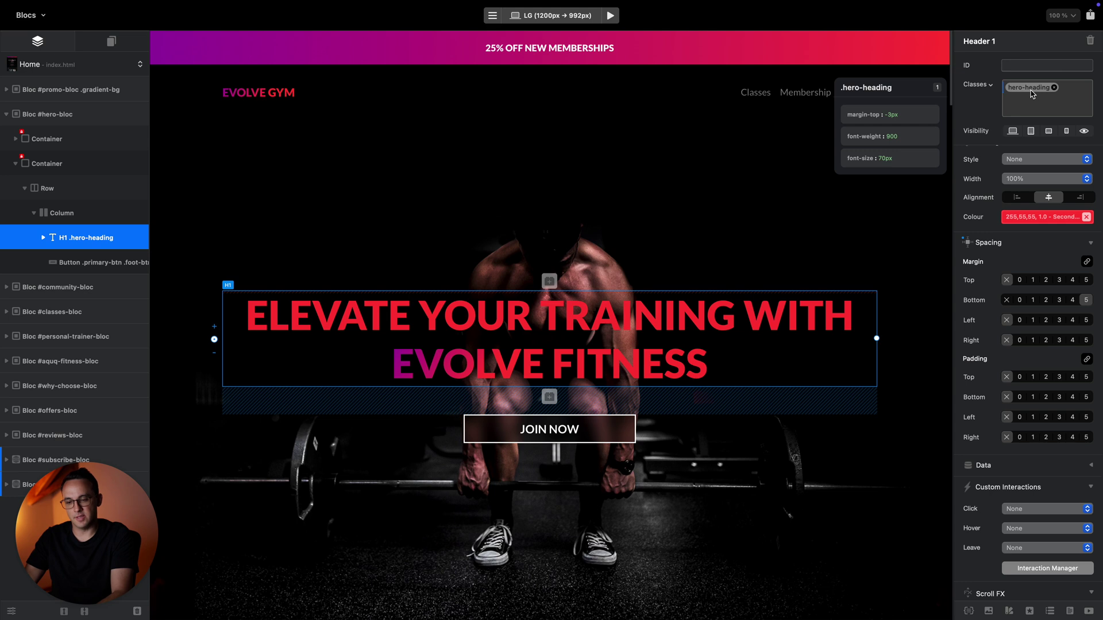
left_click(1055, 88)
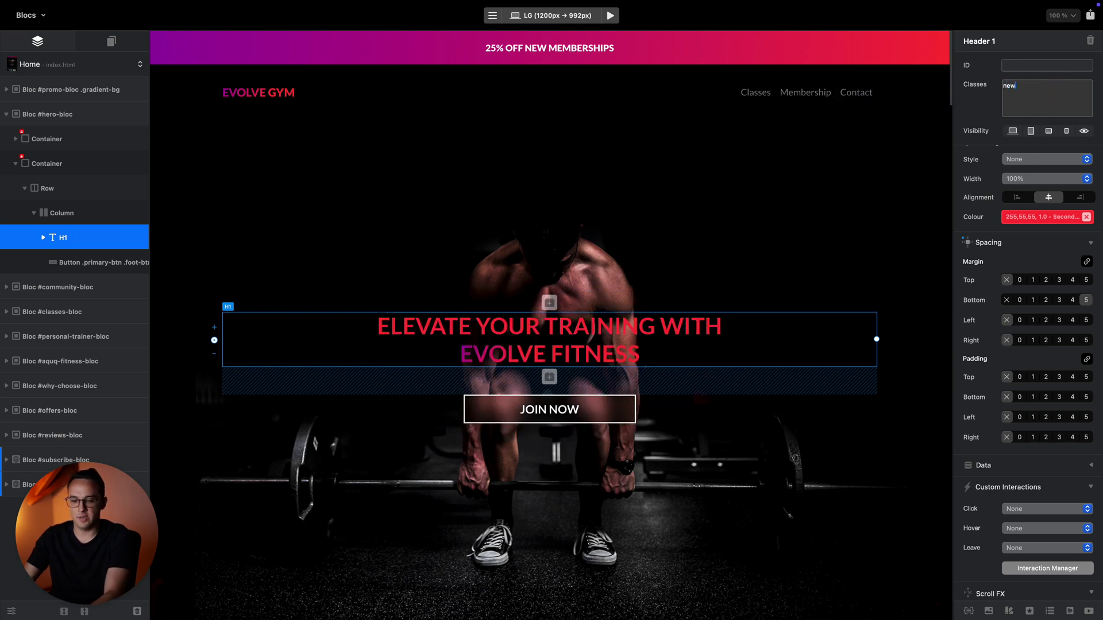
type("new header")
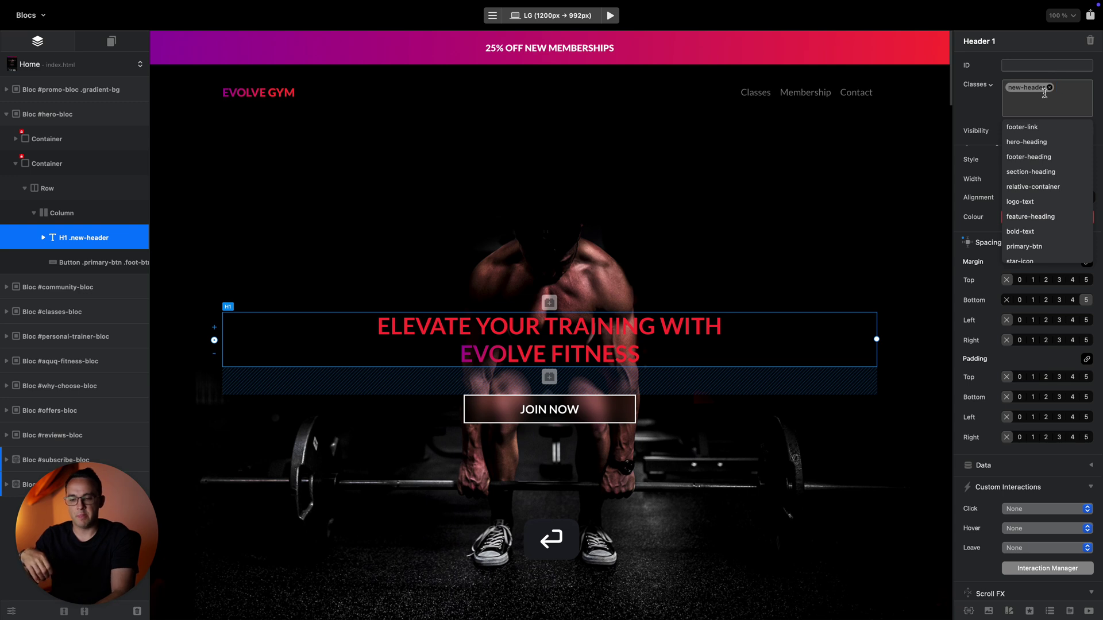
key("Return")
mouse_move(1035, 94)
Set the new-header class's text transform to uppercase in the Class Editor.
left_click_drag(1004, 278, 831, 180)
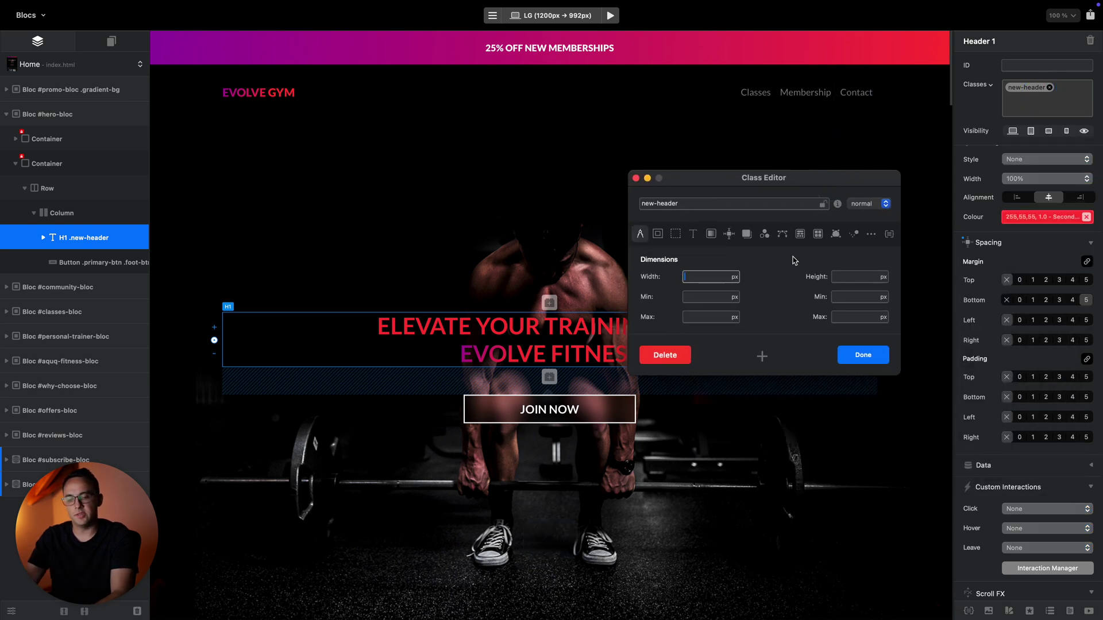
left_click(658, 234)
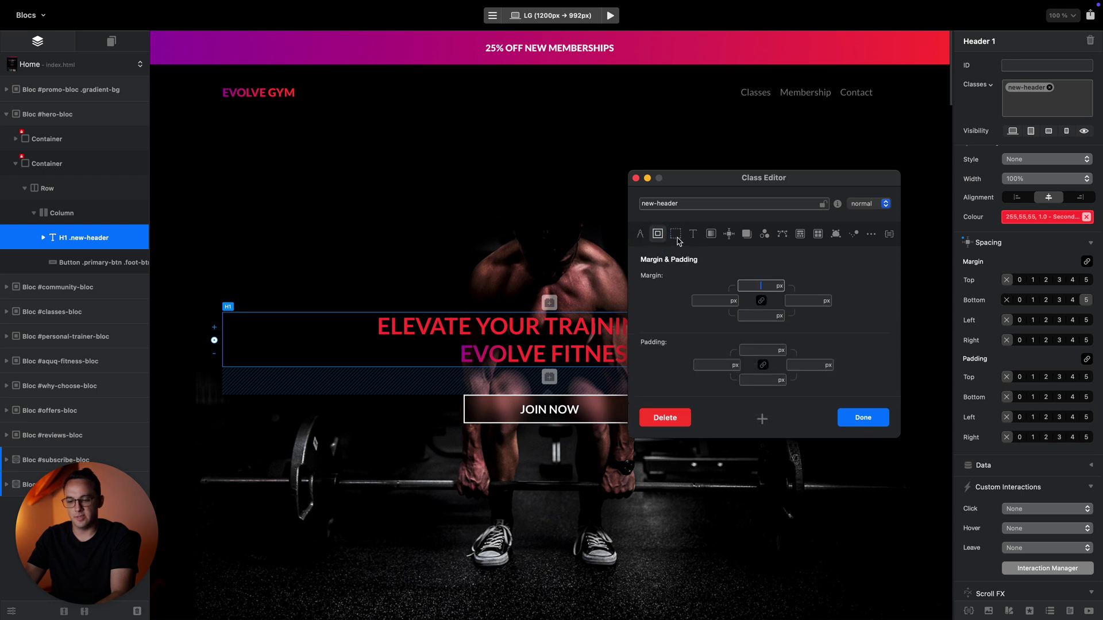
left_click(676, 234)
left_click(692, 235)
left_click(710, 236)
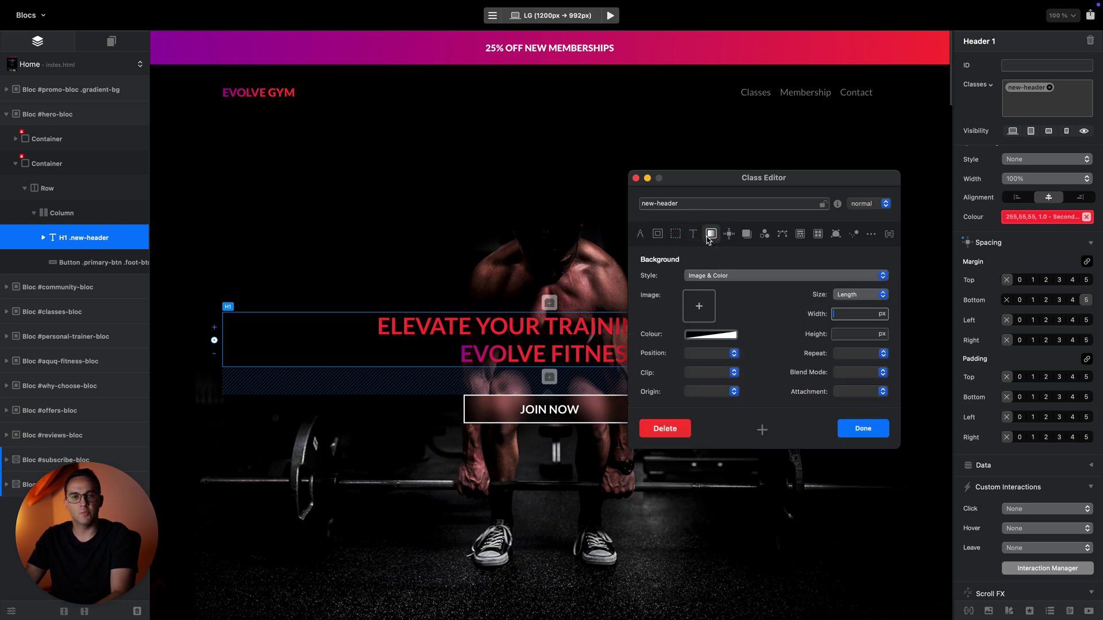
left_click(692, 235)
left_click(770, 355)
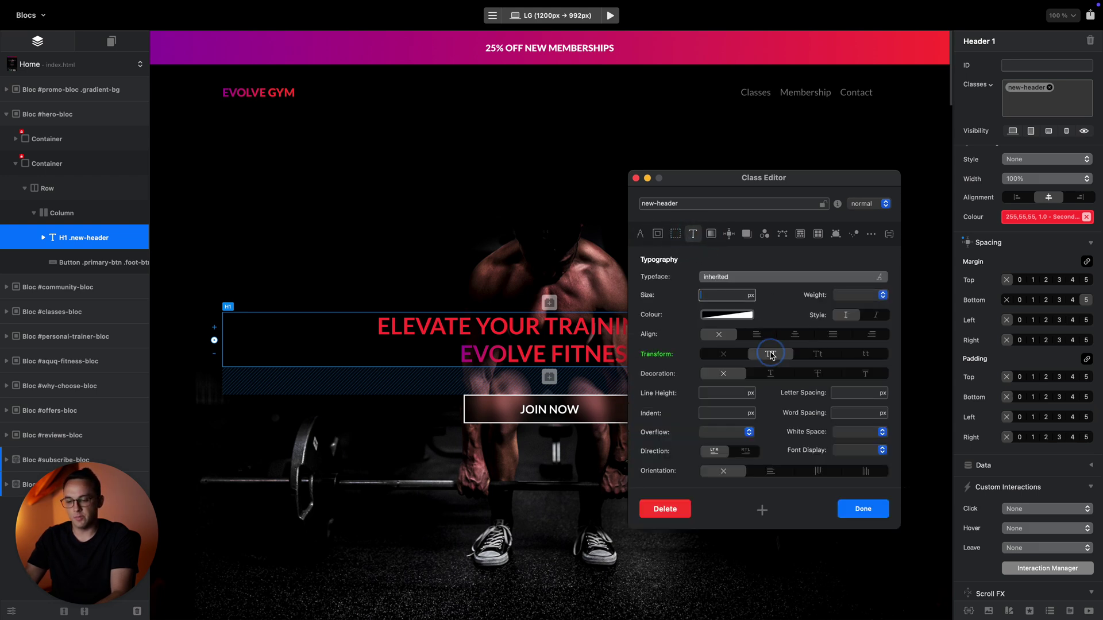
Make the new-header text white, clear the heading's direct red colour, and keep it upright.
left_click_drag(781, 218, 860, 217)
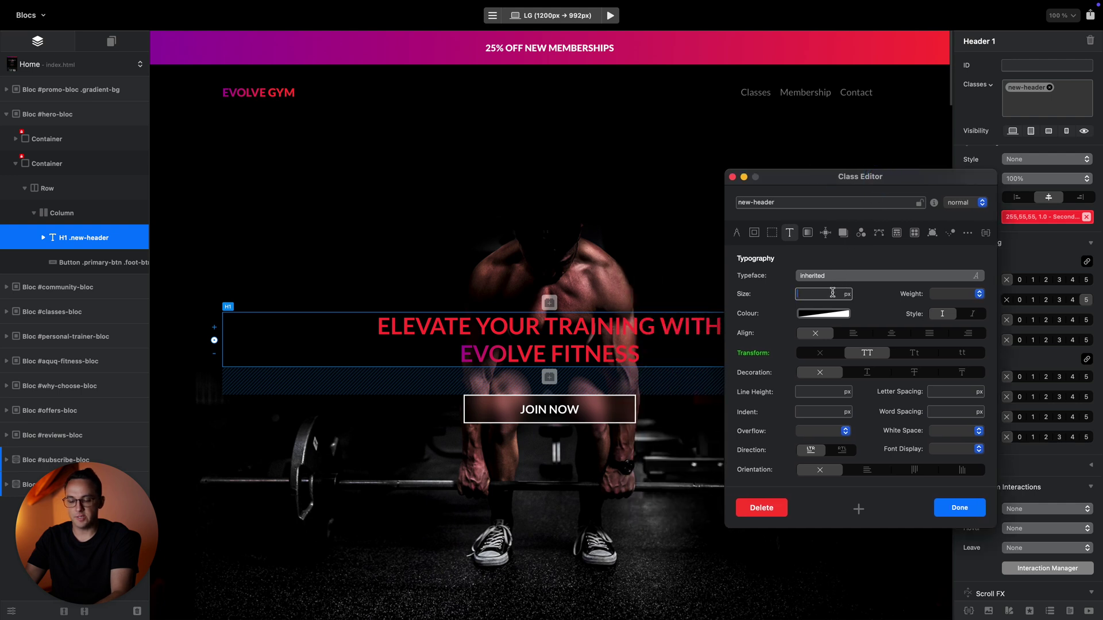
left_click(829, 323)
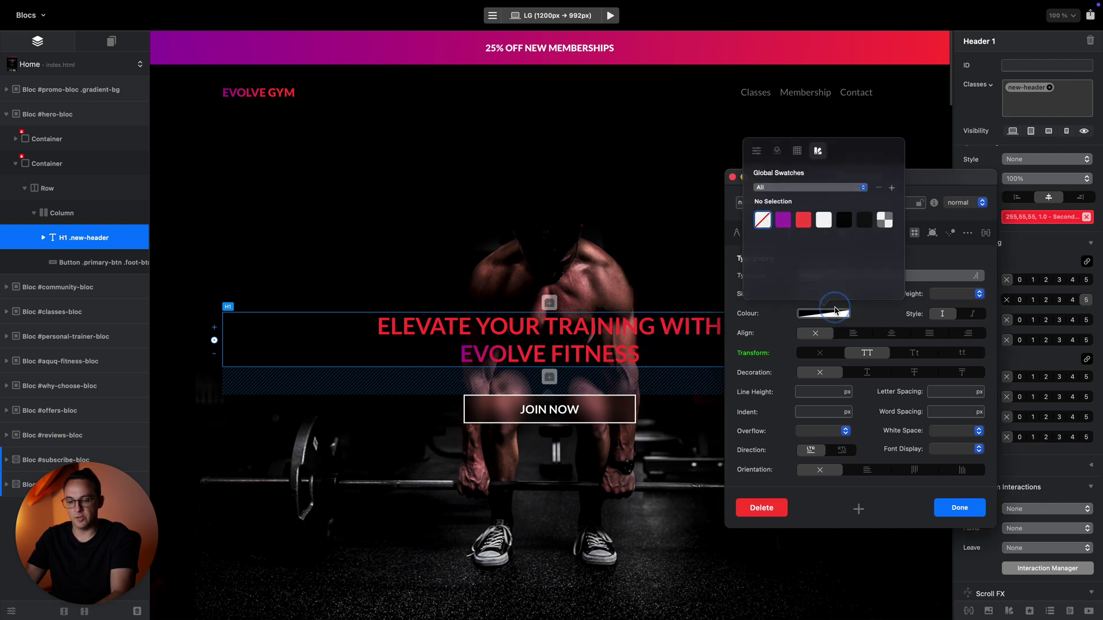
left_click(828, 216)
left_click(1087, 217)
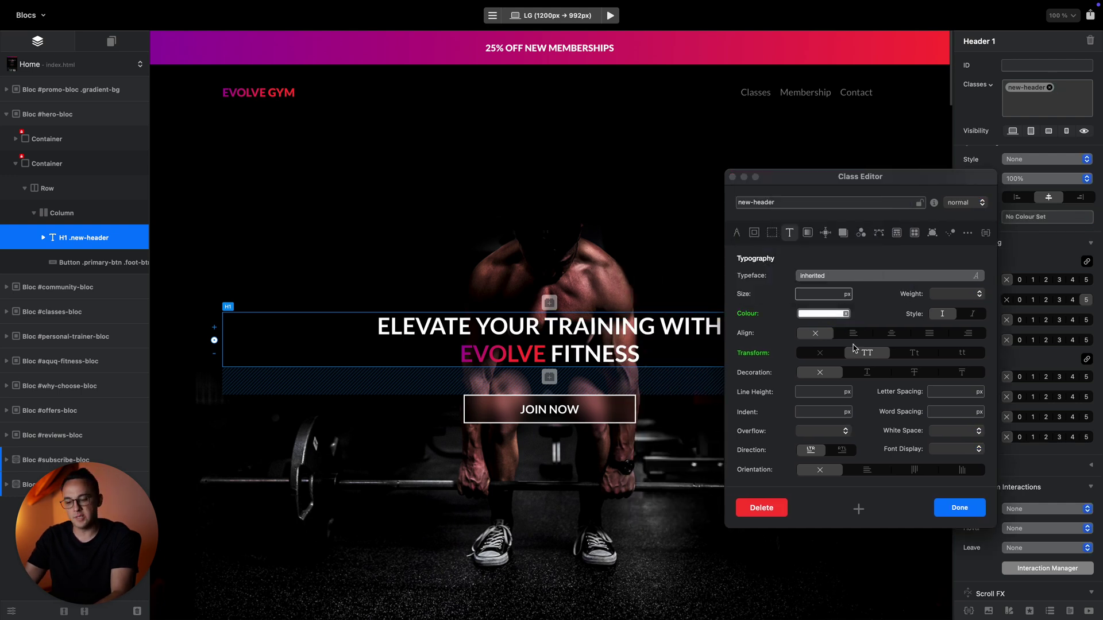
left_click(970, 313)
left_click(942, 314)
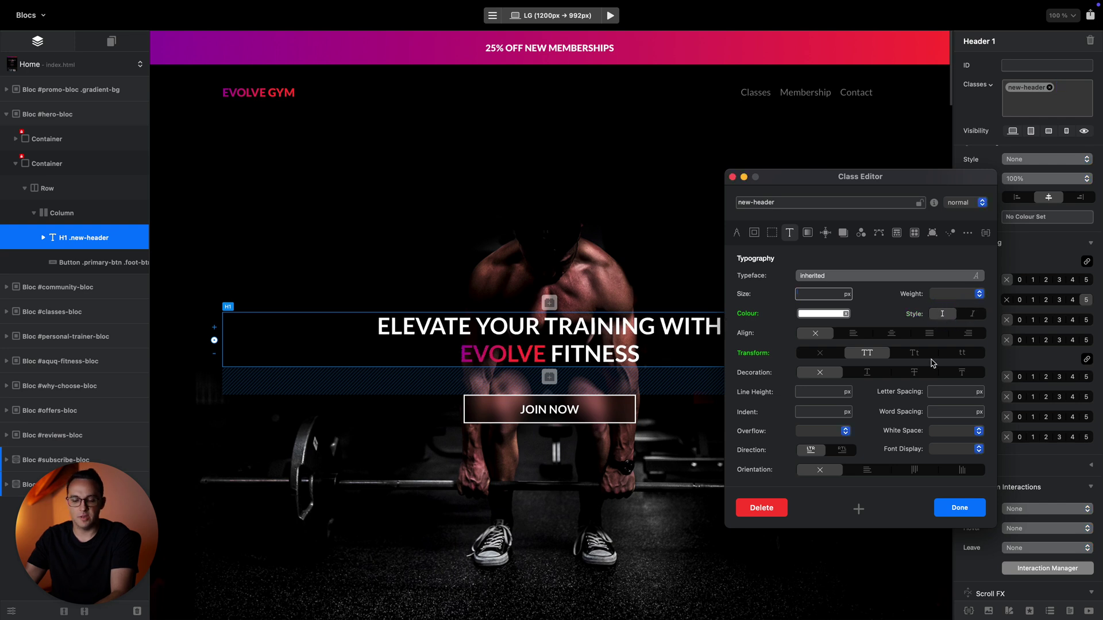
Review the class's background, position, shadow, filter, flex, grid, transform and transition settings, then close the editor.
left_click(807, 232)
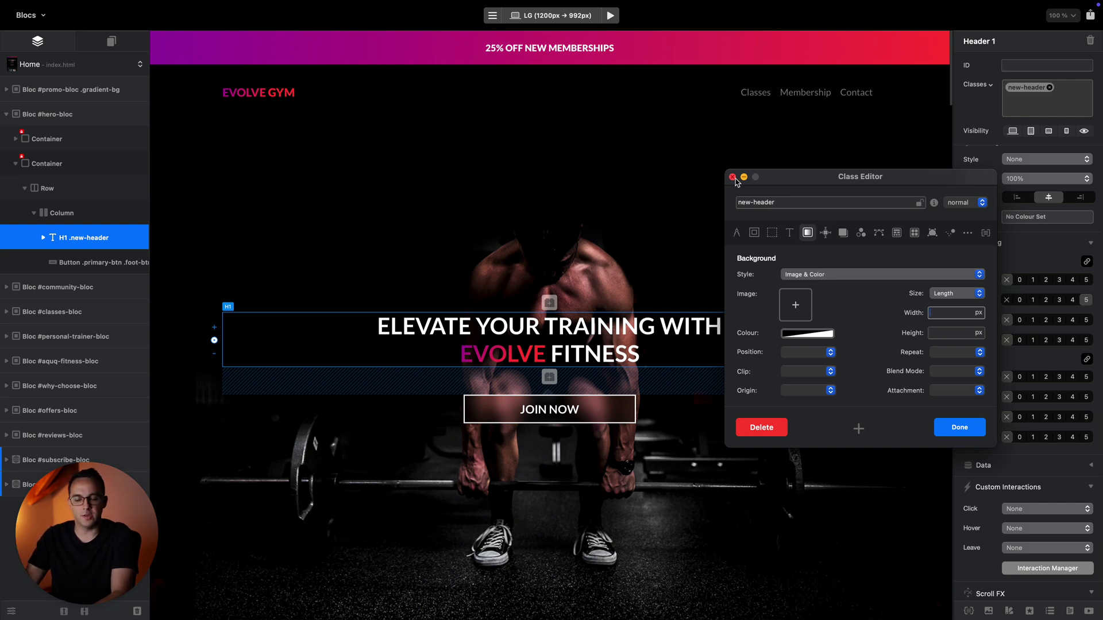
left_click(825, 232)
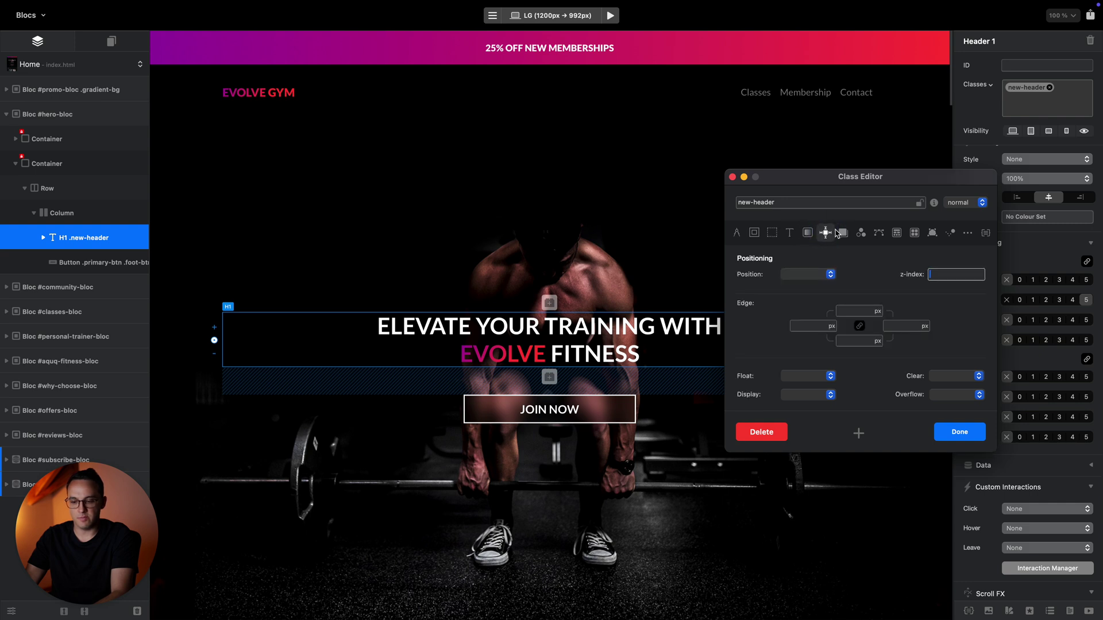
left_click(842, 233)
left_click(861, 233)
left_click(878, 233)
left_click(896, 233)
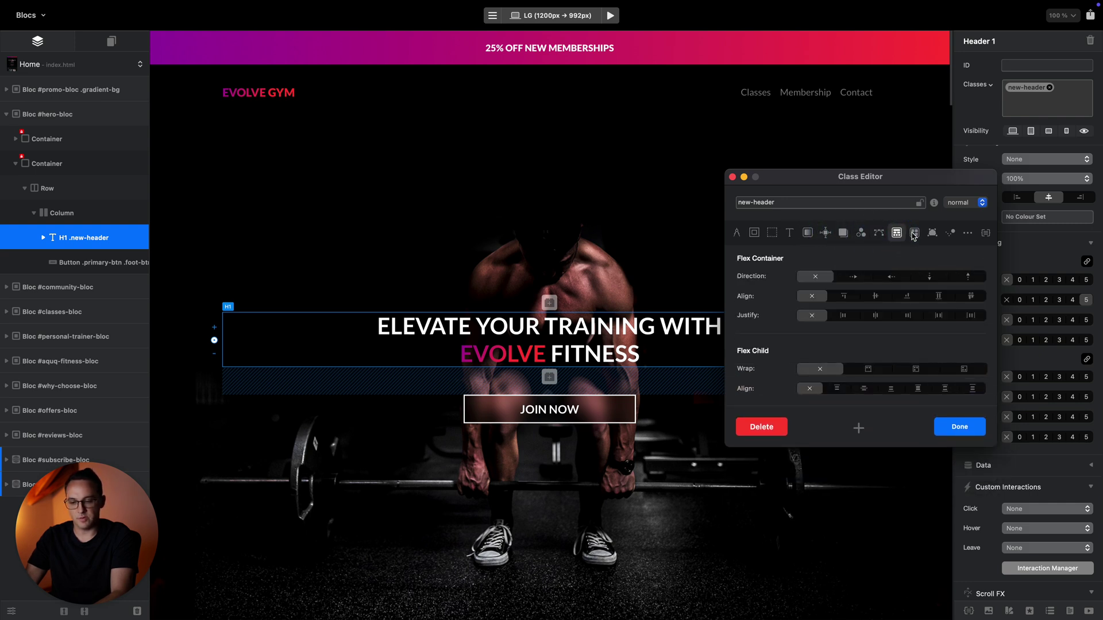
left_click(915, 233)
left_click(932, 233)
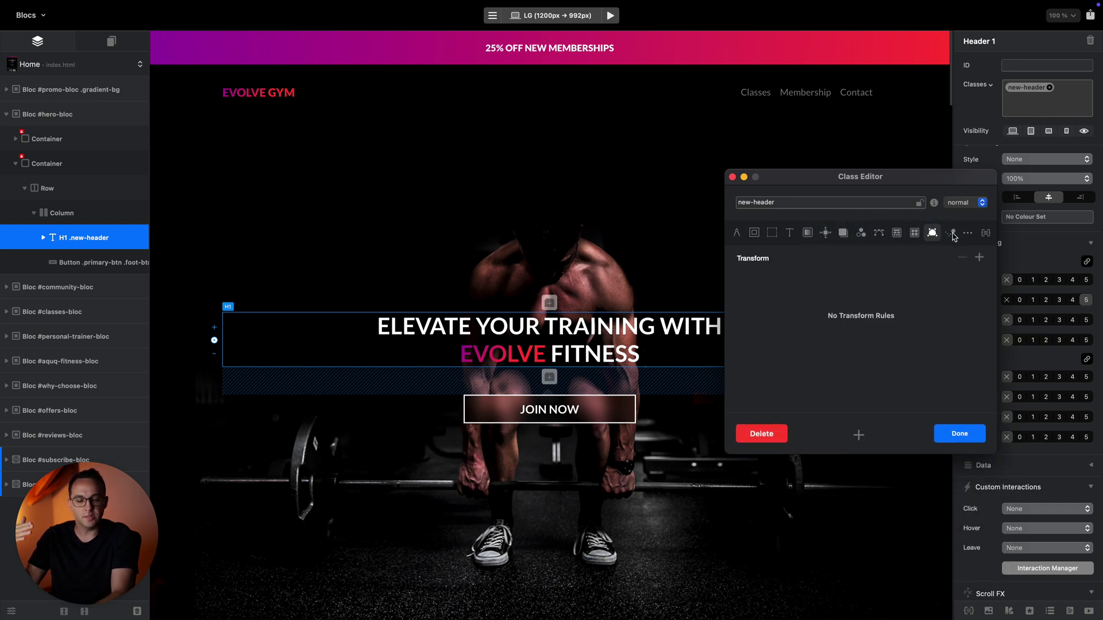
left_click(950, 233)
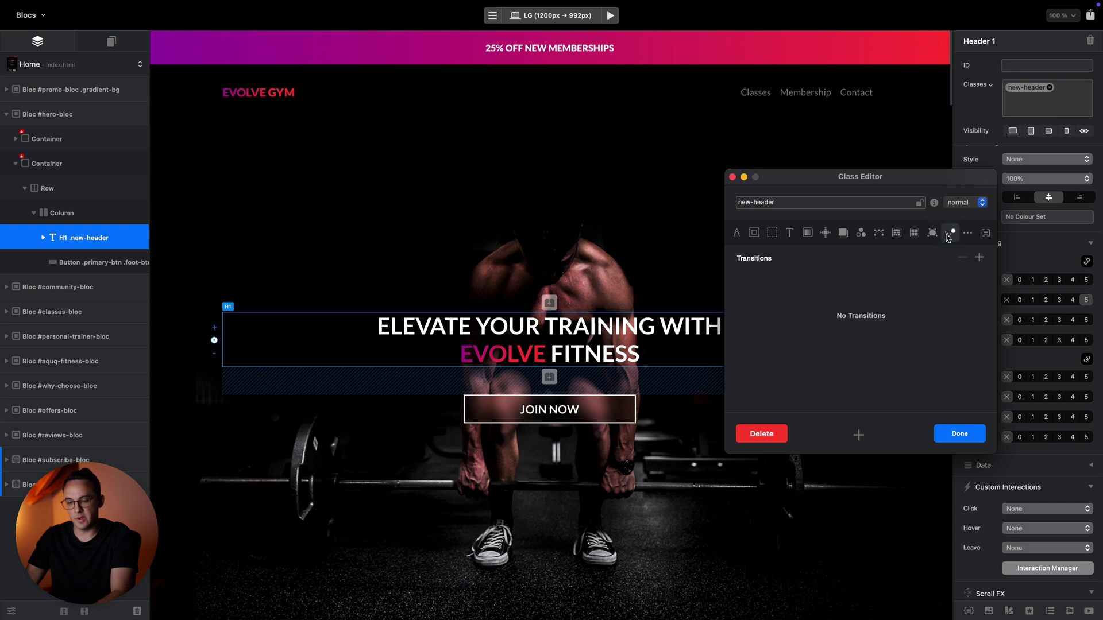
left_click(932, 232)
left_click(733, 177)
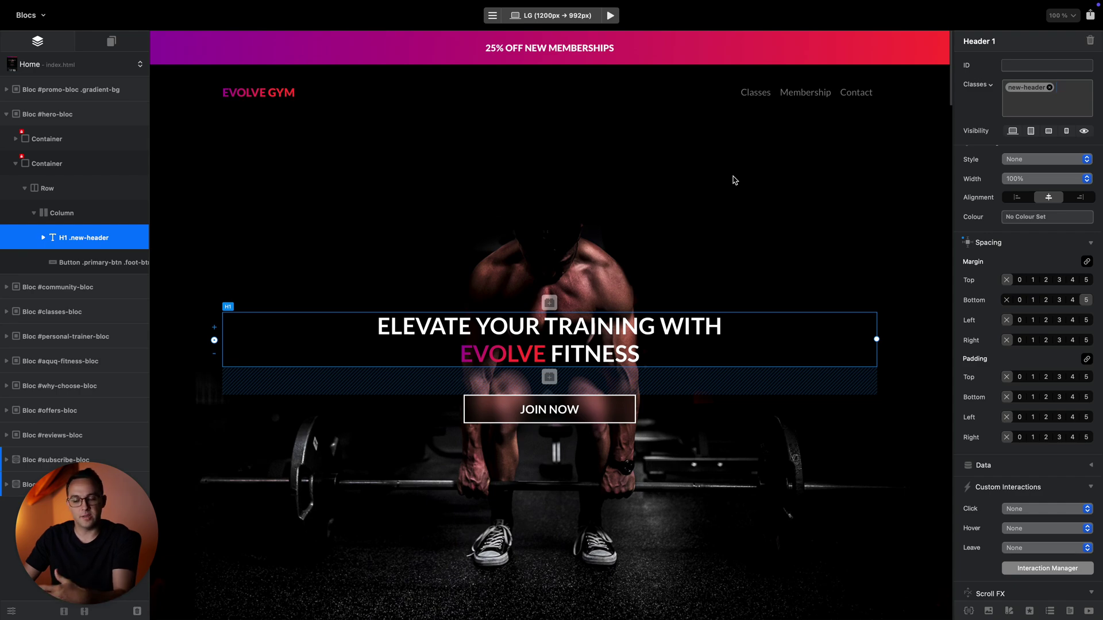
Jump to the #classes-bloc section and select the Body Sculpt photo, fitness-class.jpg.
scroll(732, 180, "down", 20)
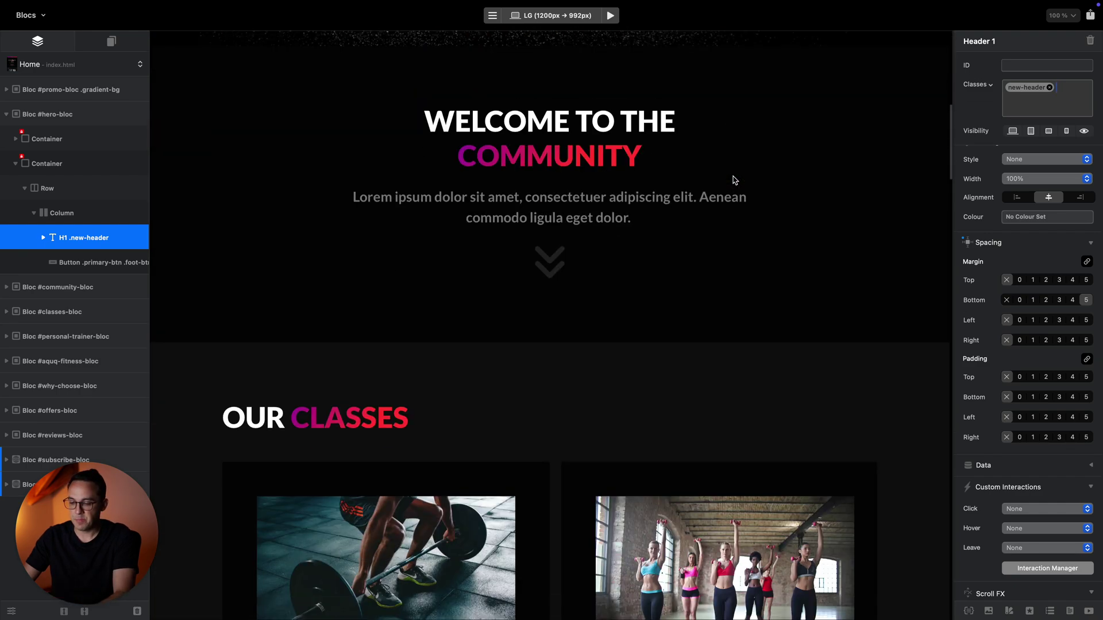
scroll(732, 180, "down", 20)
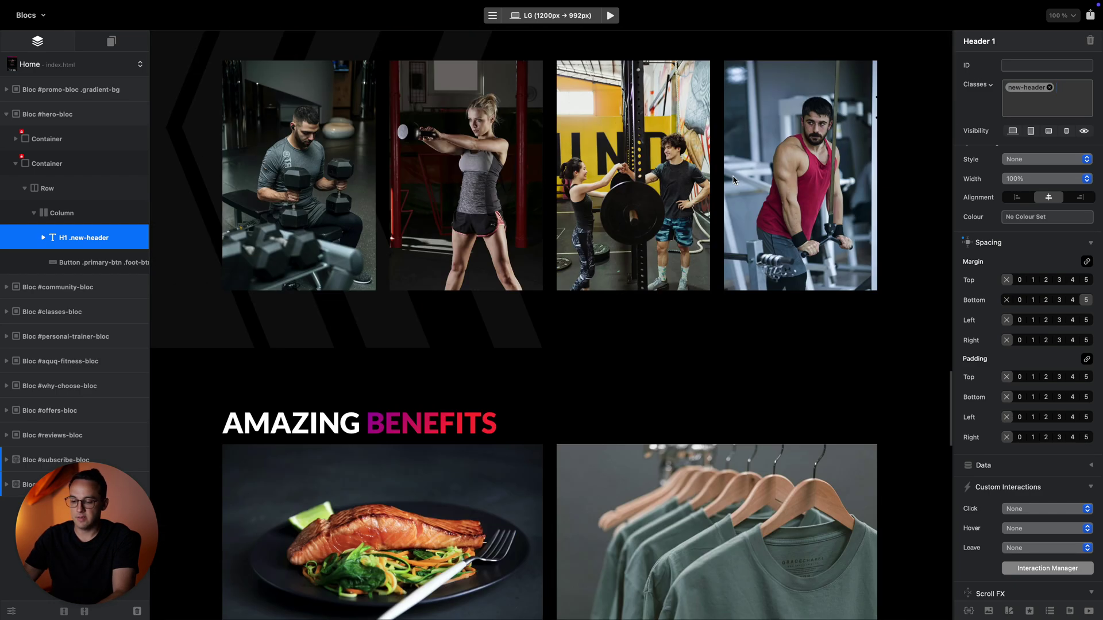
scroll(733, 180, "down", 15)
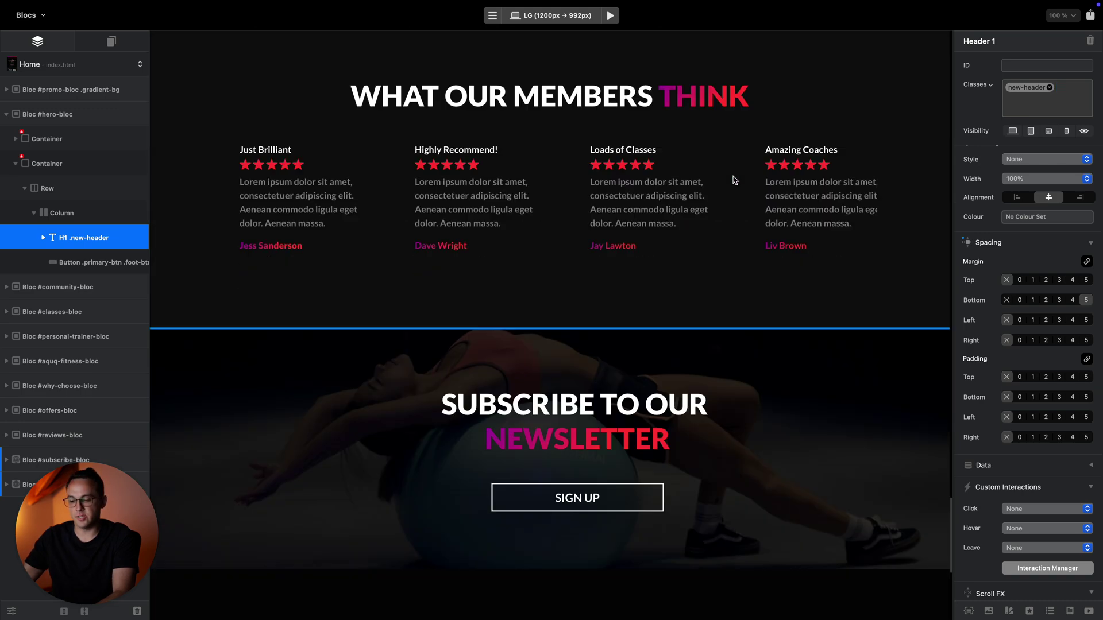
left_click(698, 319)
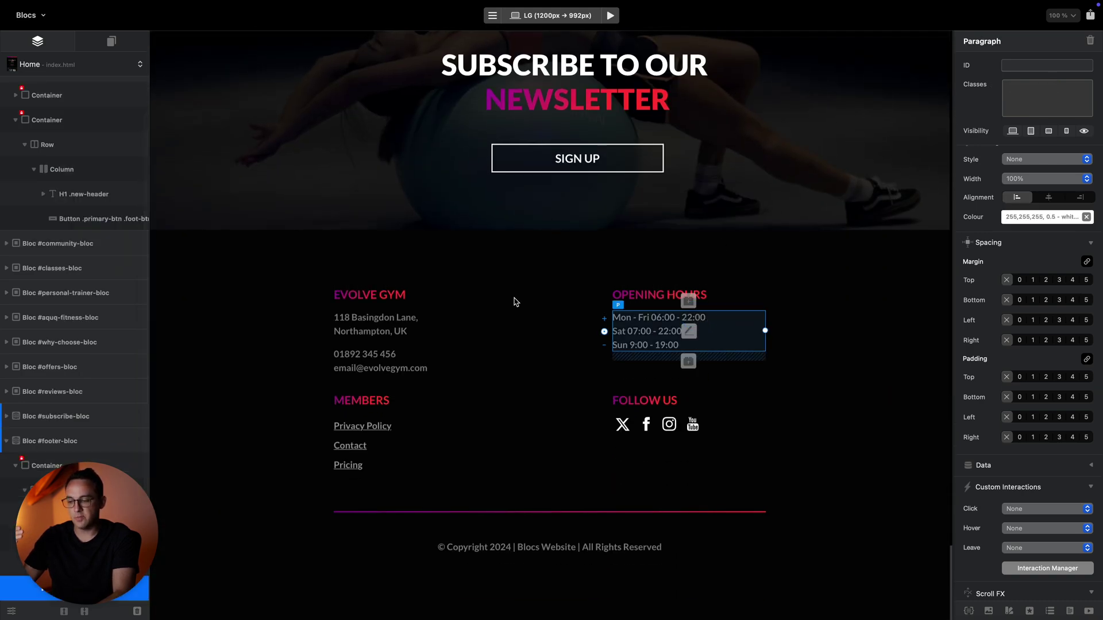
left_click(70, 268)
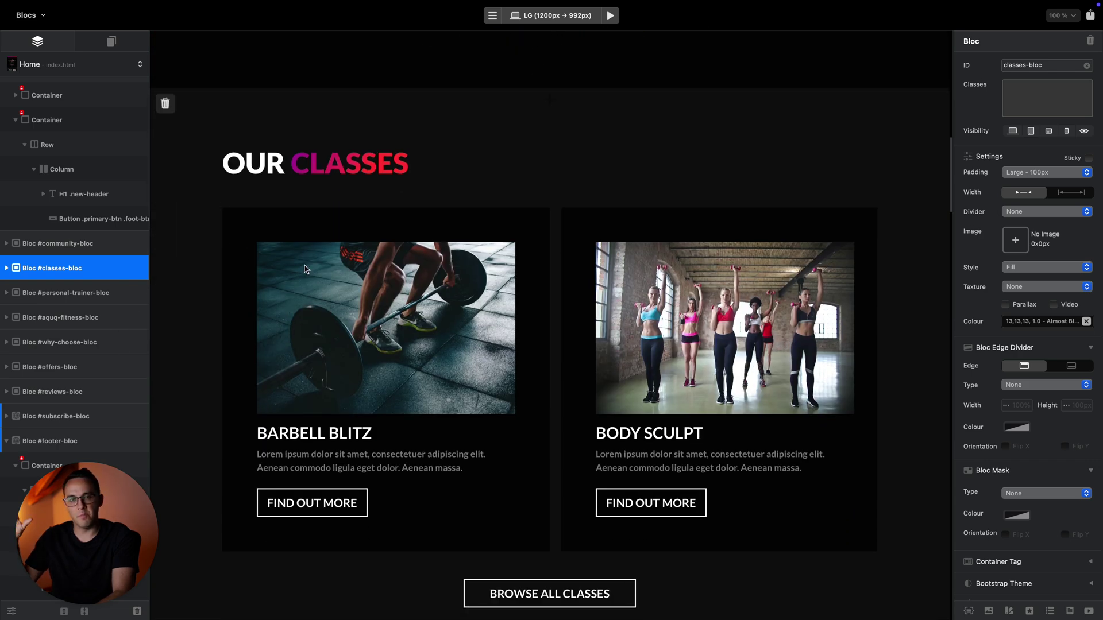
left_click(113, 39)
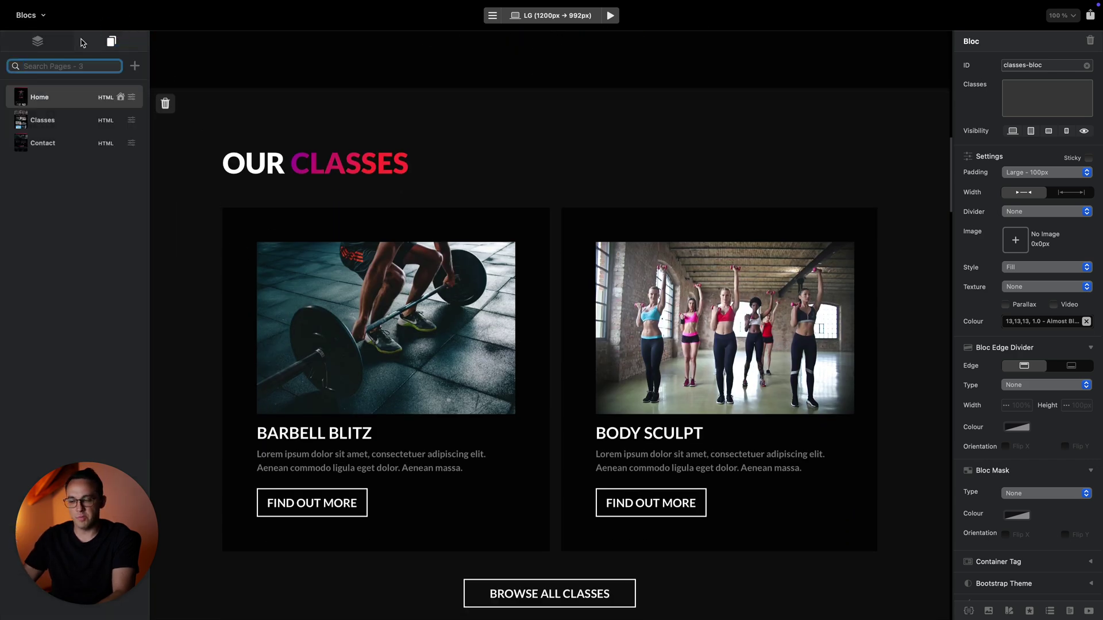
left_click(51, 44)
left_click(636, 276)
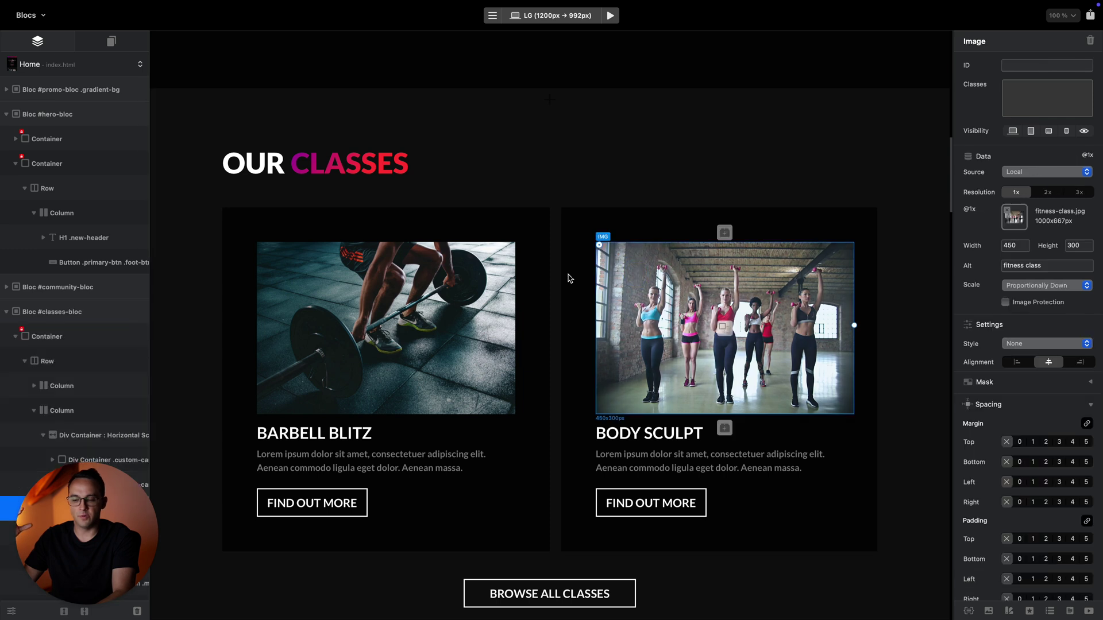
scroll(1072, 264, "down", 5)
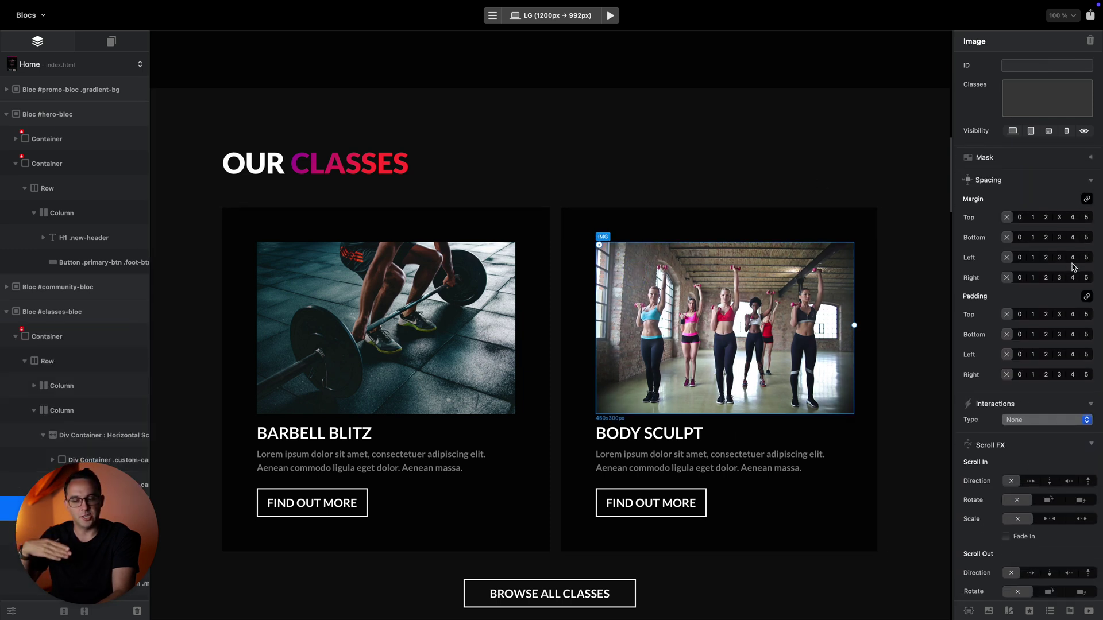
scroll(1071, 265, "up", 4)
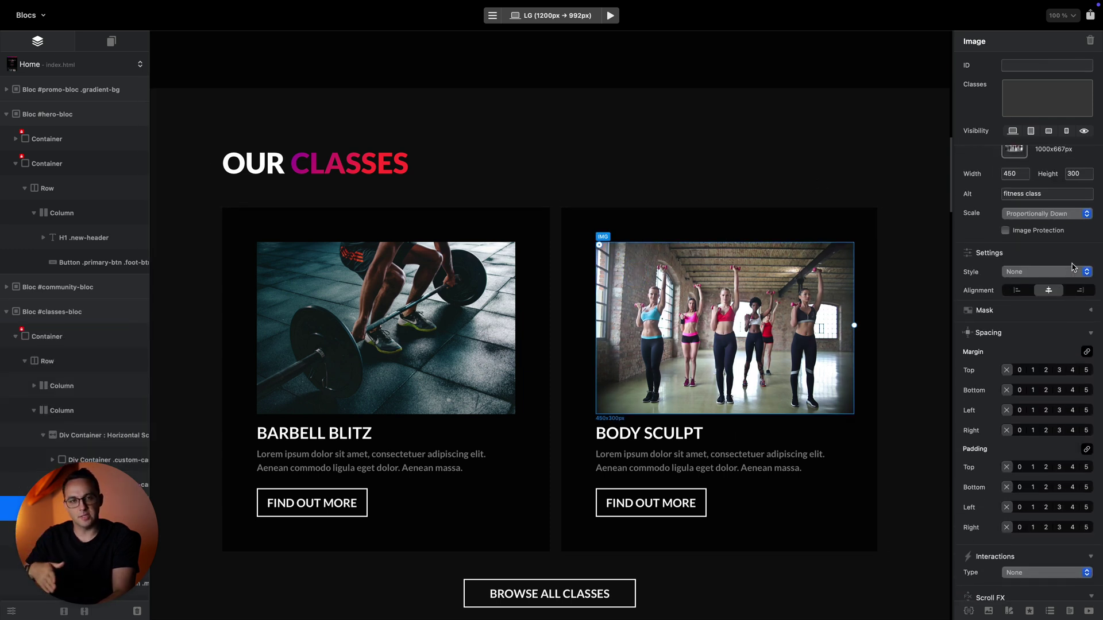
scroll(1071, 266, "up", 2)
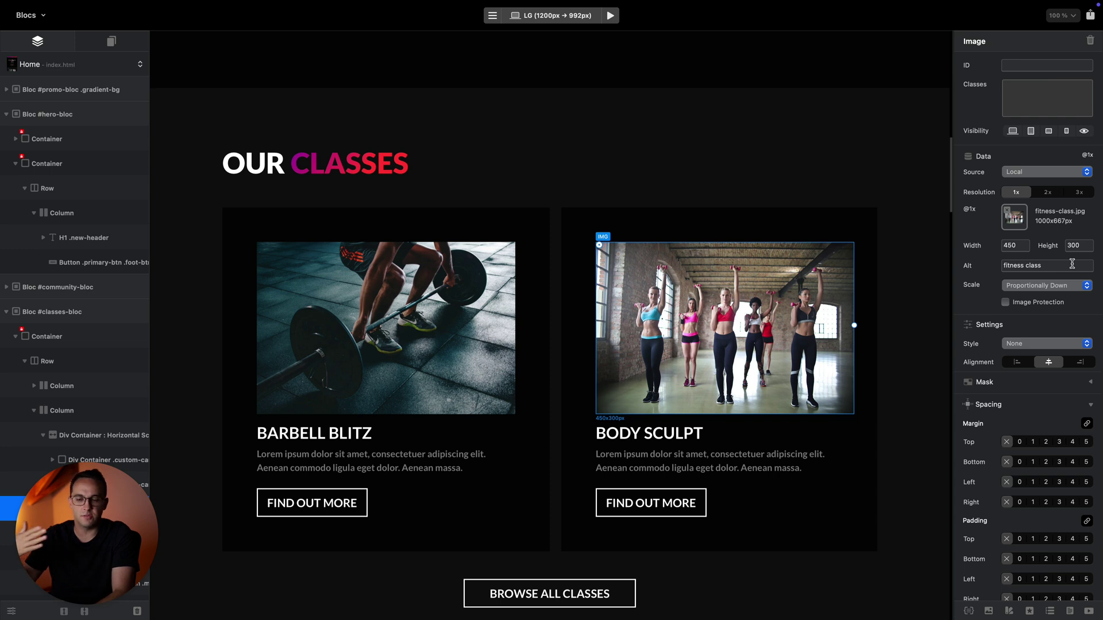
Add a new-class class to the Body Sculpt photo with a 100 px border radius.
left_click(1029, 114)
type("new class")
key("Return")
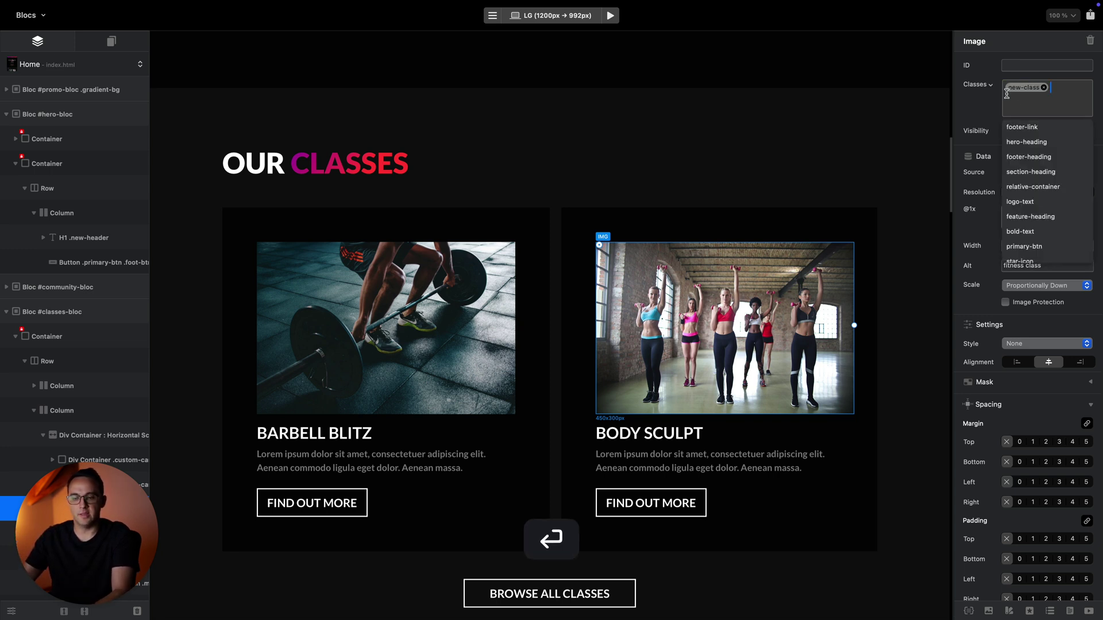
left_click(1024, 87)
left_click(737, 234)
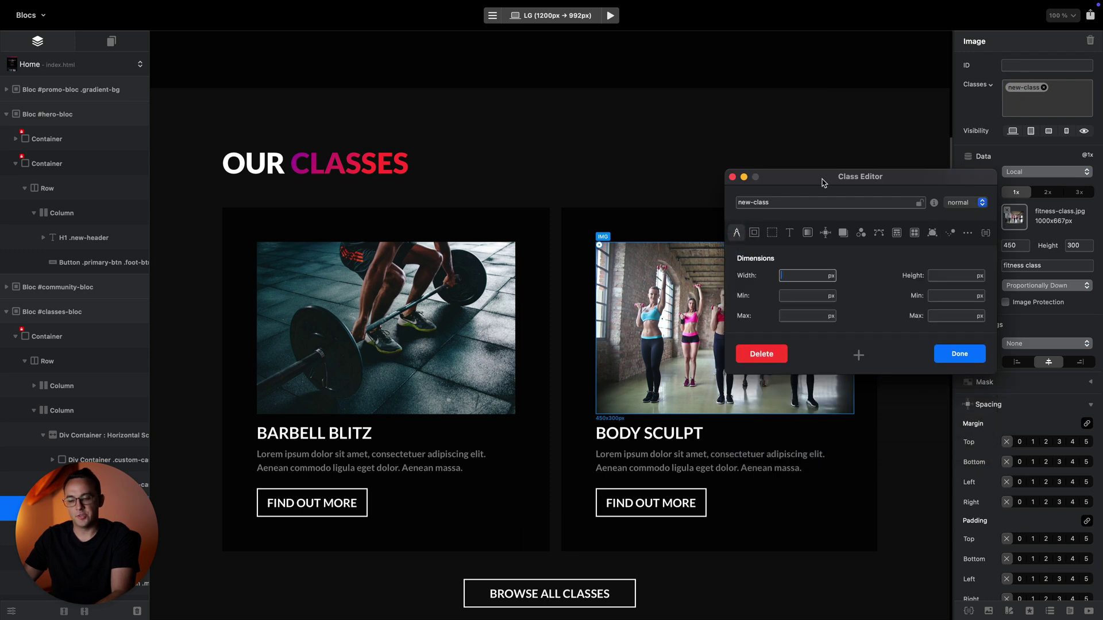
left_click_drag(844, 180, 495, 152)
left_click(404, 205)
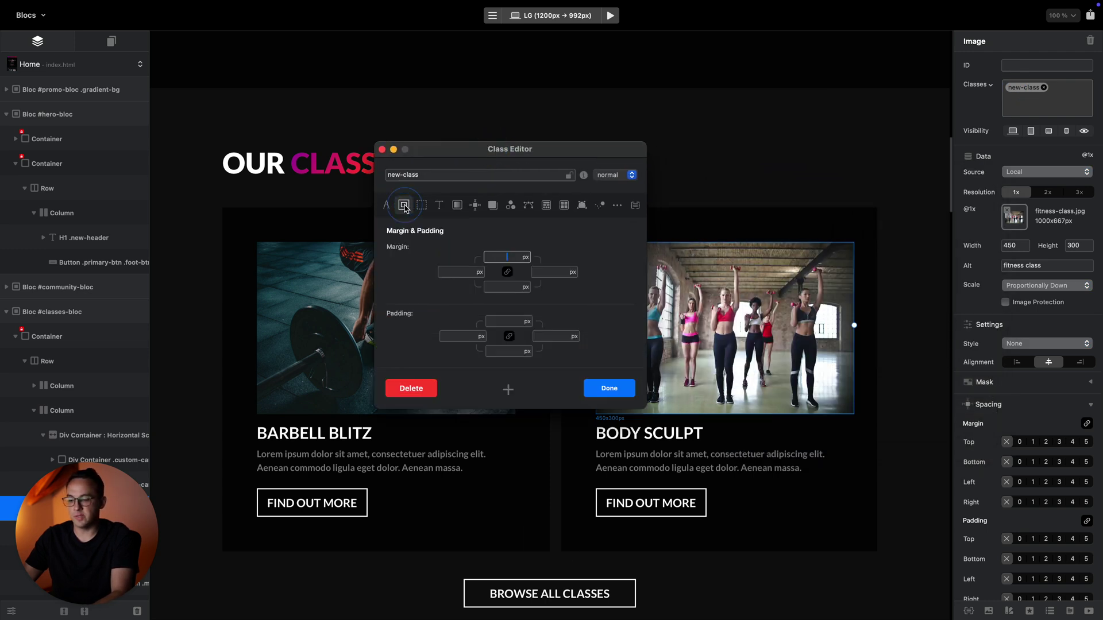
left_click(421, 205)
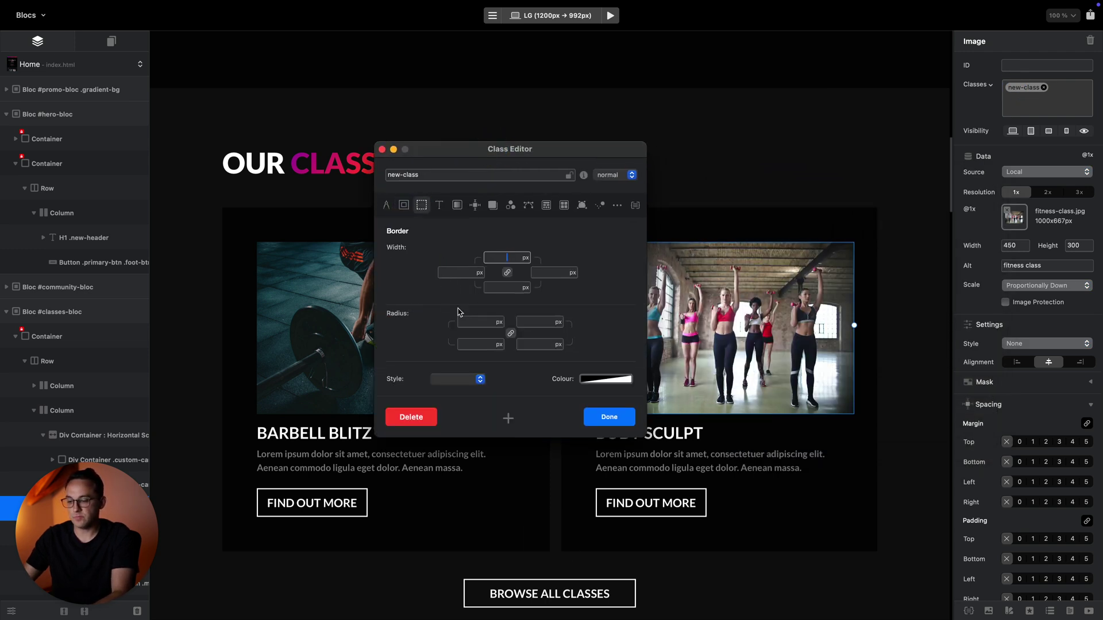
left_click(480, 322)
type("100")
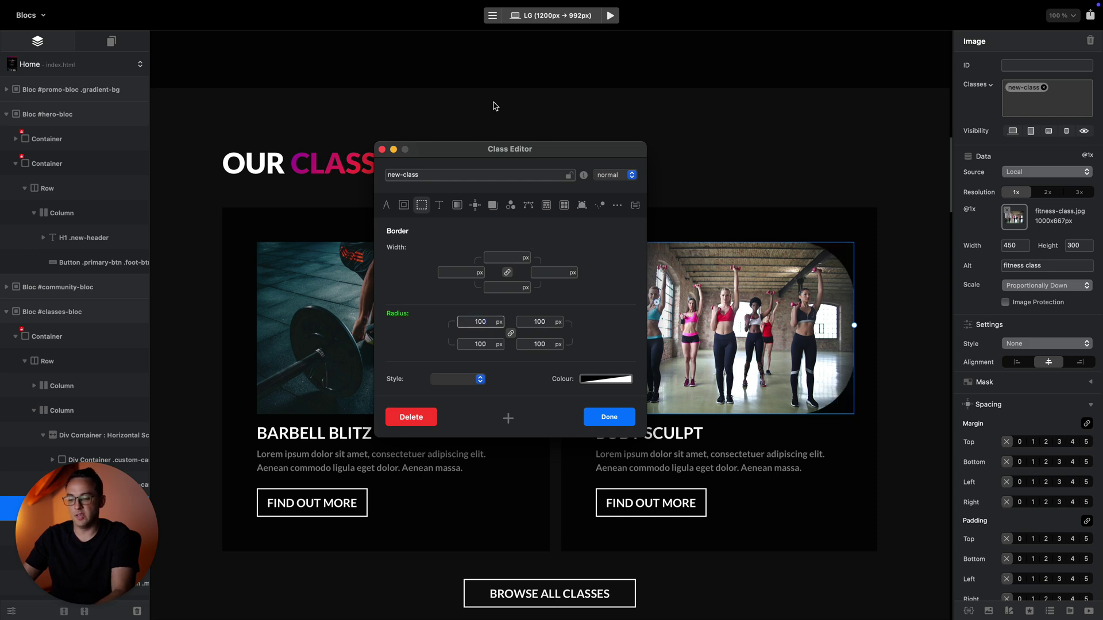
left_click_drag(520, 154, 375, 158)
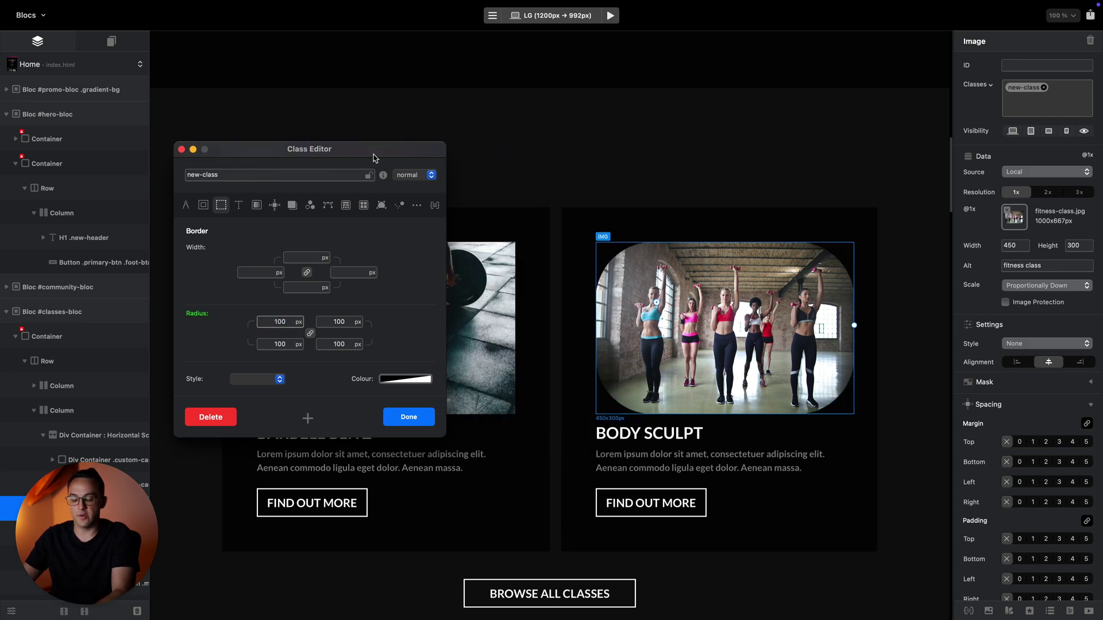
Open the image library for the photo and pick clothes.jpg.
double_click(770, 272)
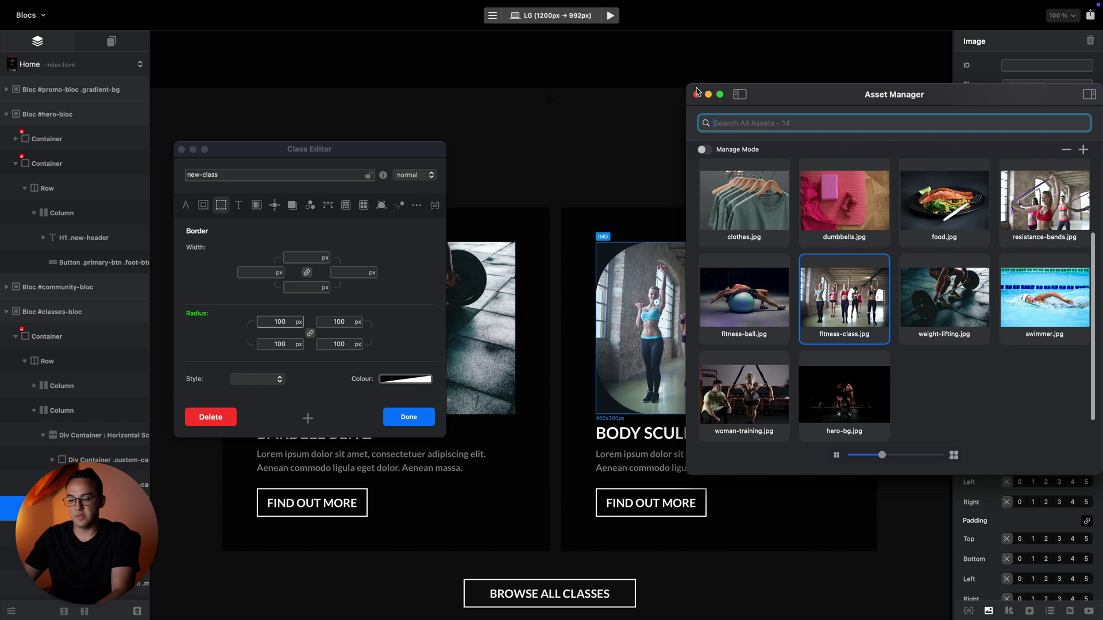
left_click(741, 182)
left_click_drag(799, 97, 685, 521)
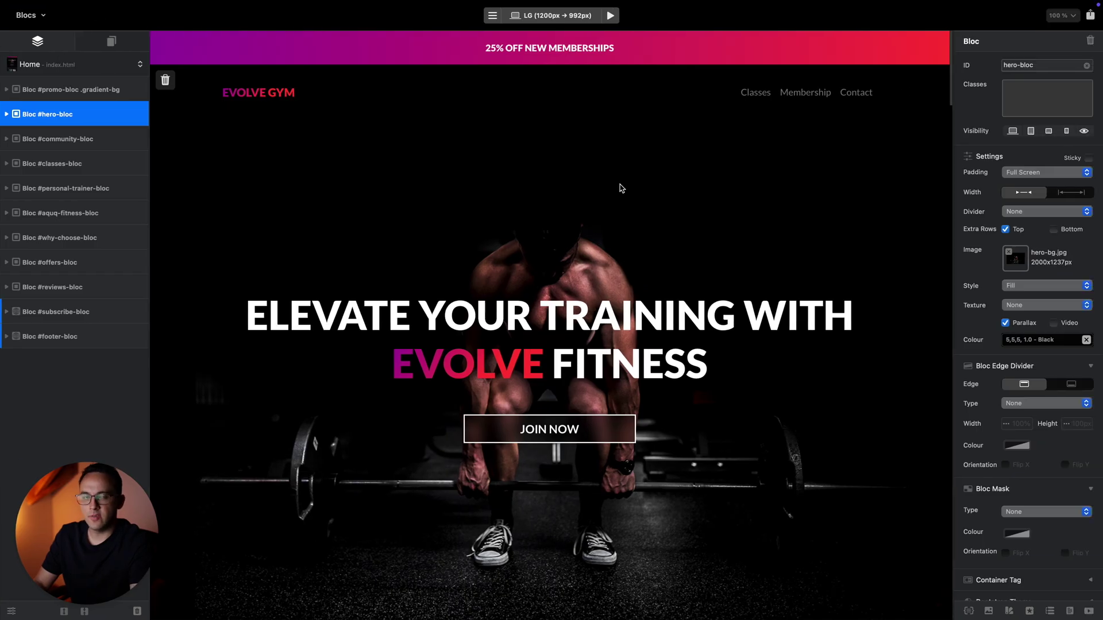
left_click(611, 17)
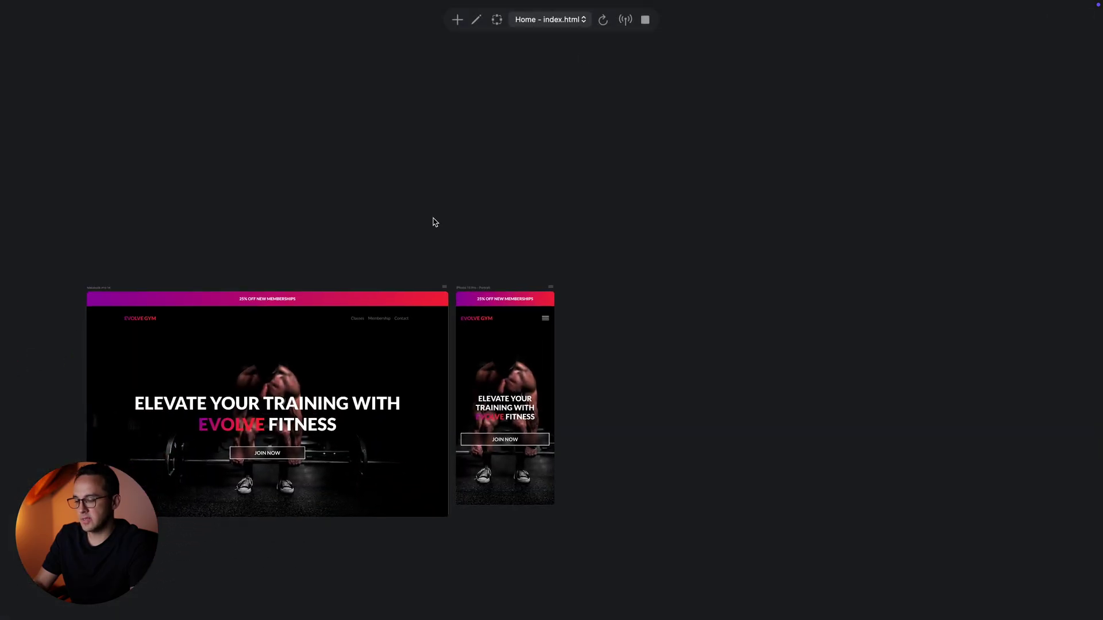
scroll(435, 222, "down", 3)
scroll(435, 222, "left", 2)
scroll(435, 223, "up", 3)
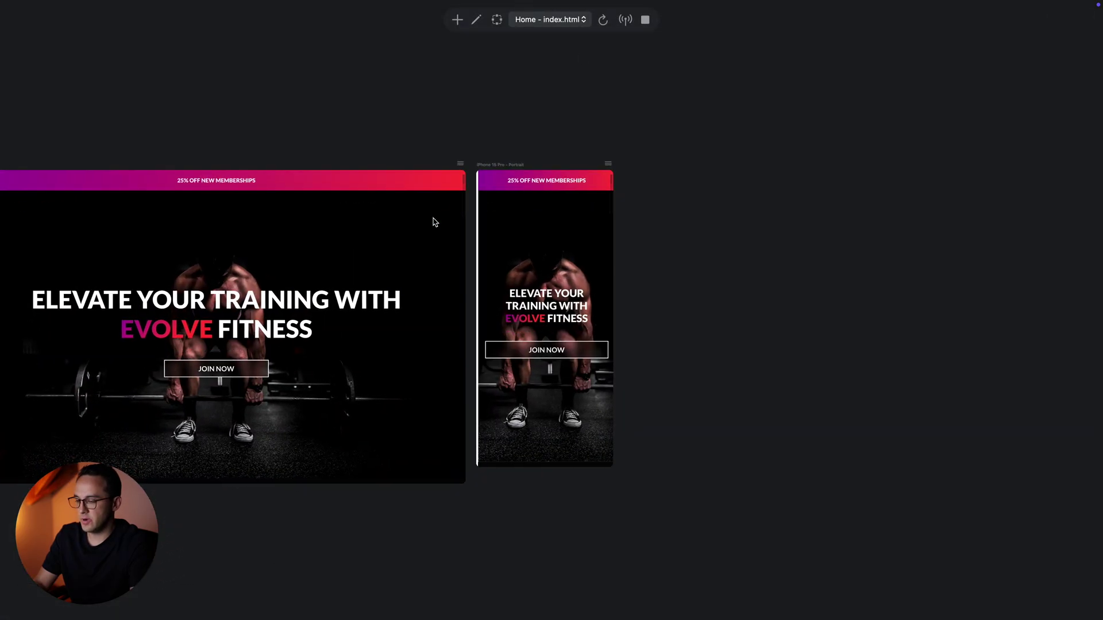
scroll(443, 113, "left", 3)
scroll(431, 282, "down", 5)
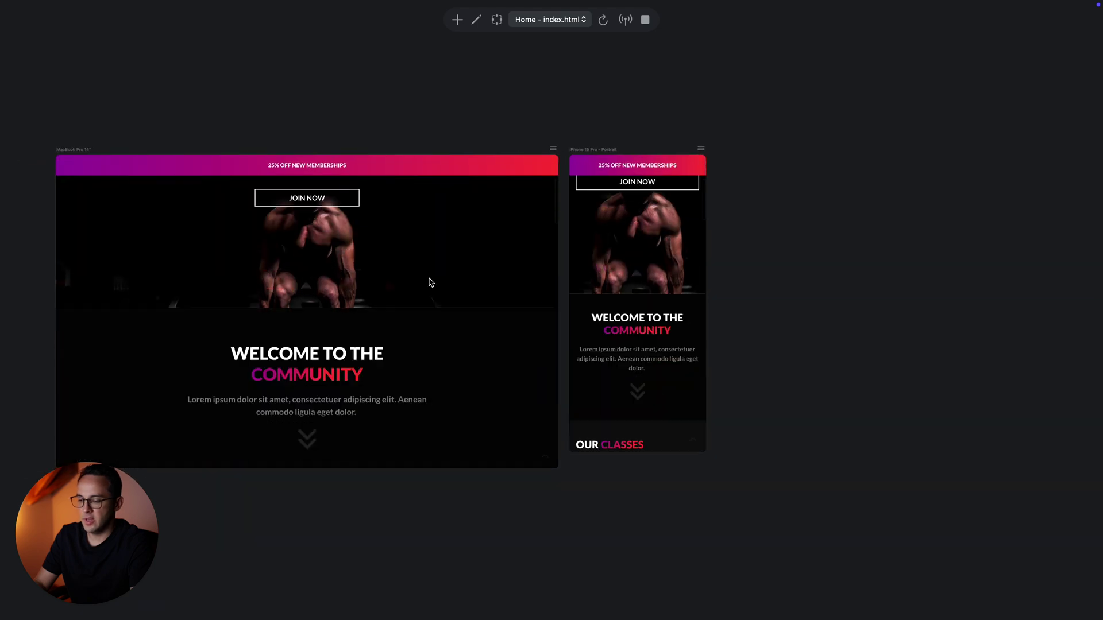
scroll(430, 282, "down", 3)
scroll(431, 282, "up", 10)
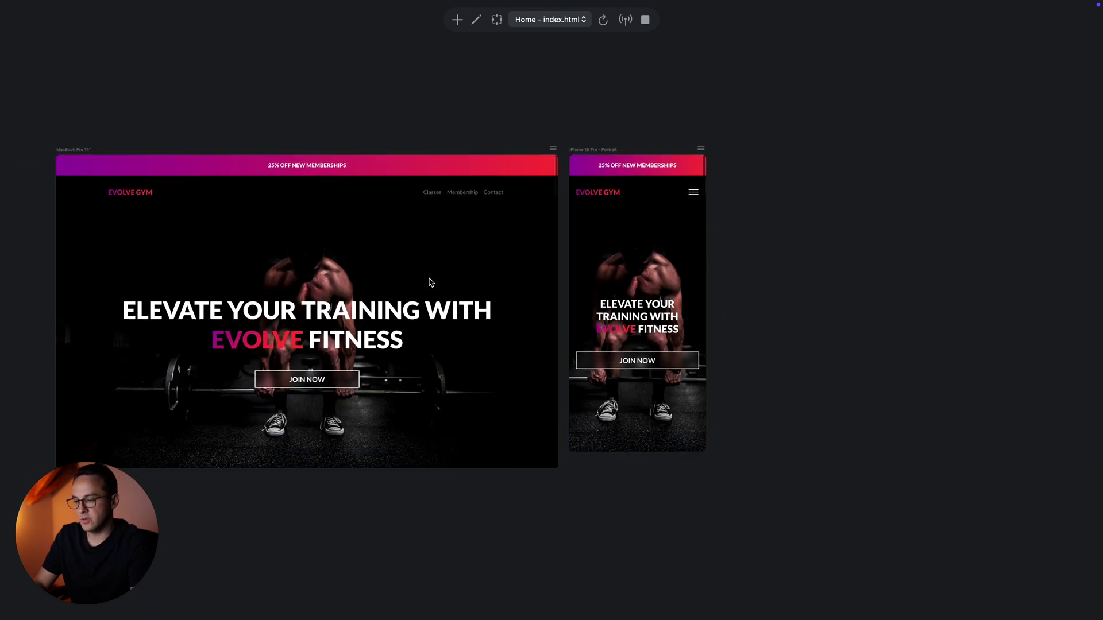
left_click(458, 20)
mouse_move(477, 51)
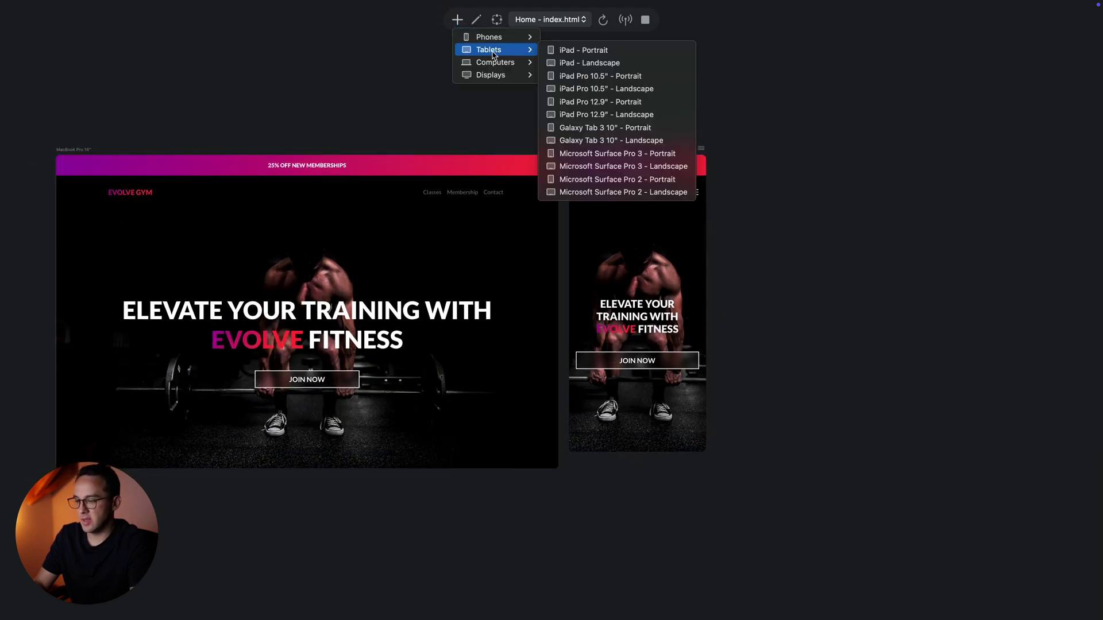
left_click(639, 79)
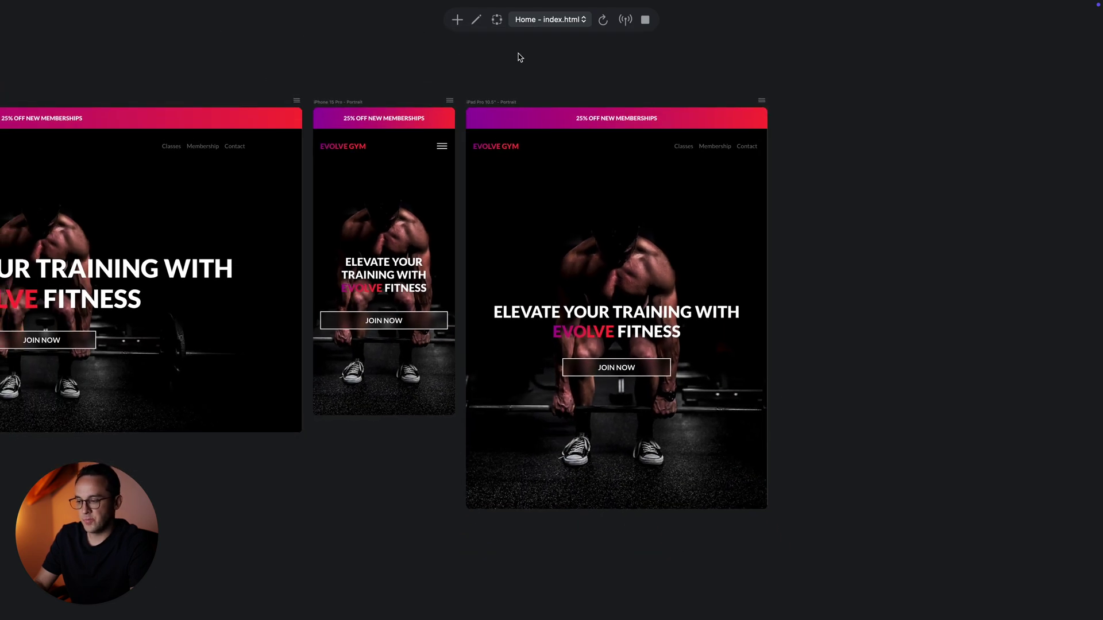
left_click(475, 20)
left_click_drag(817, 122, 1009, 312)
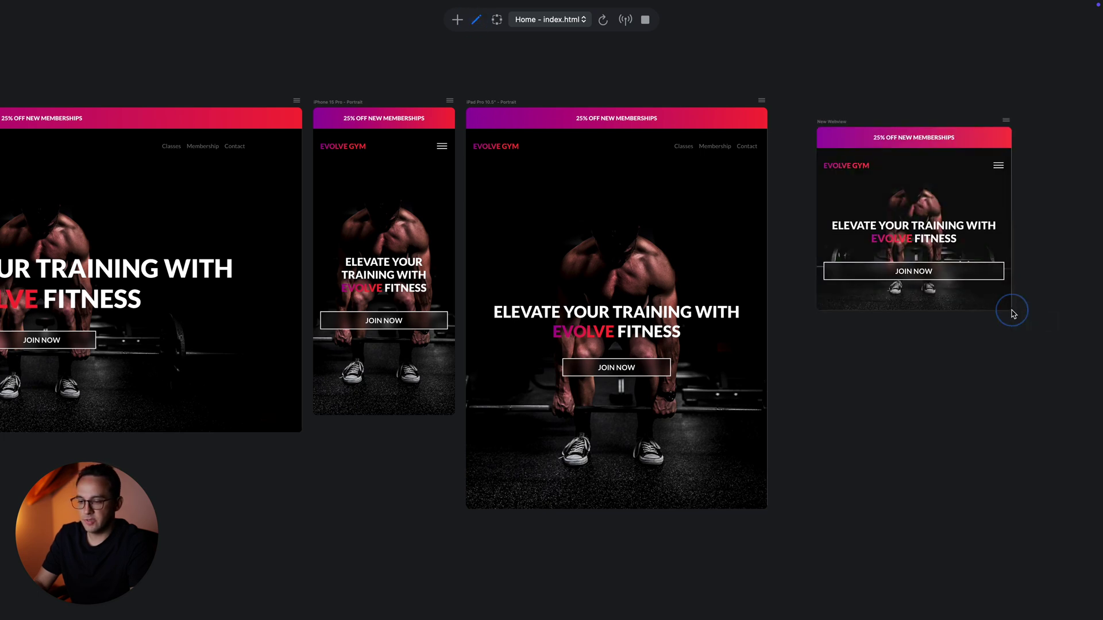
left_click_drag(906, 402, 1096, 578)
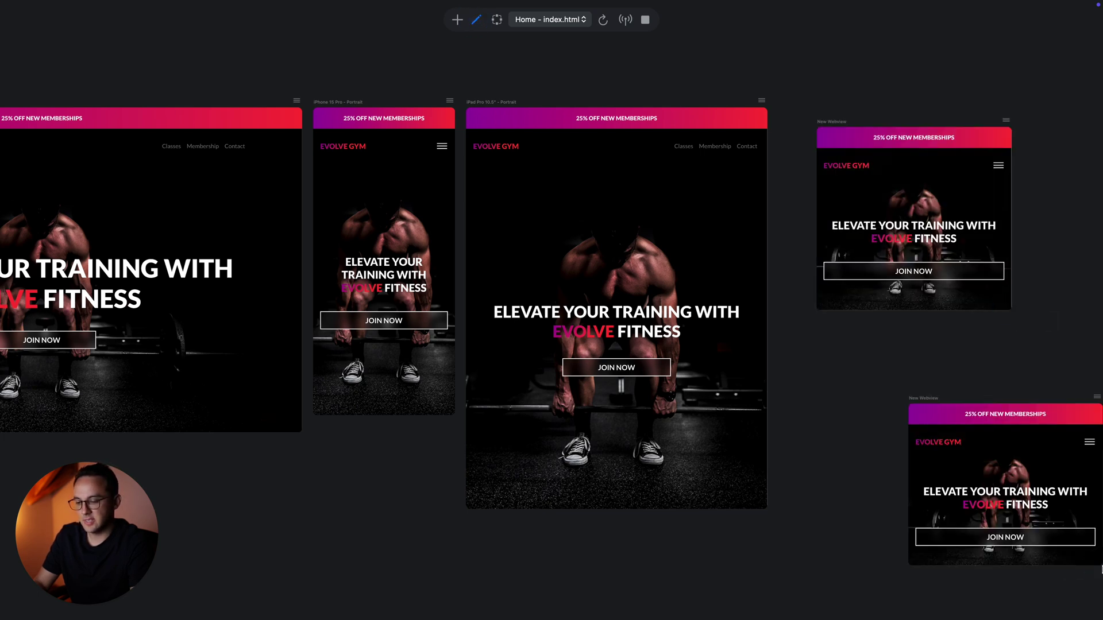
scroll(351, 276, "down", 6)
left_click_drag(199, 186, 1022, 446)
scroll(778, 367, "down", 5)
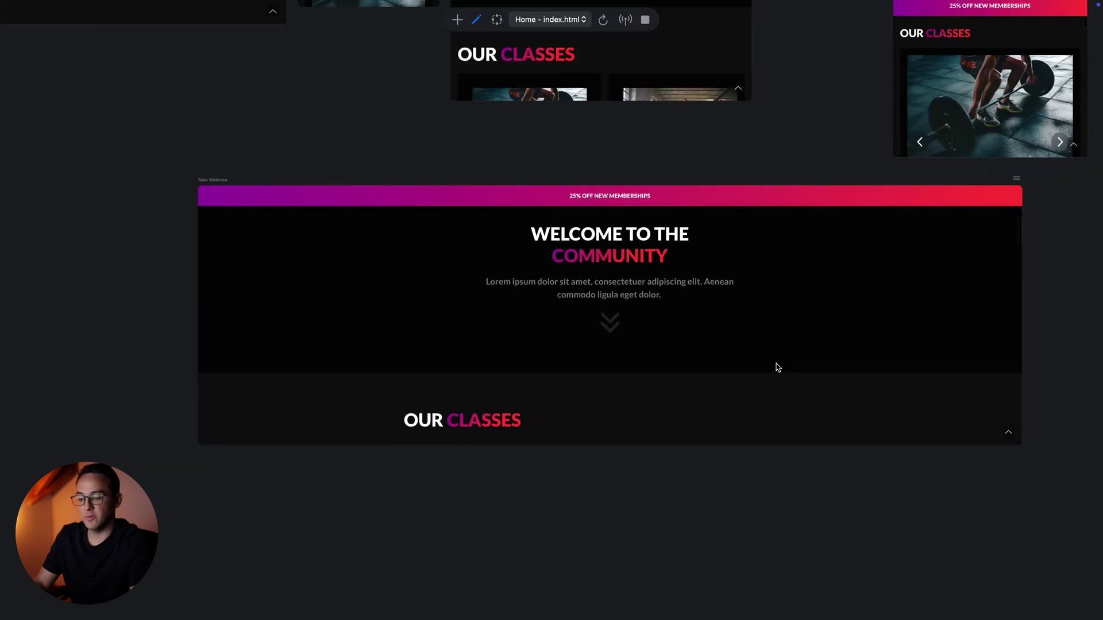
scroll(777, 368, "up", 10)
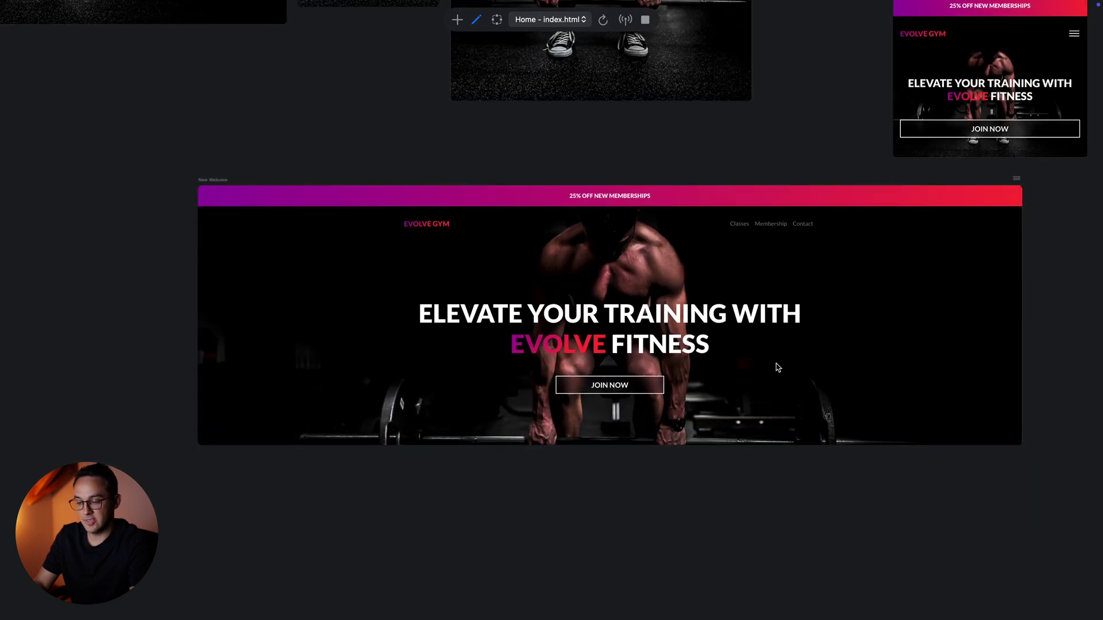
double_click(778, 367)
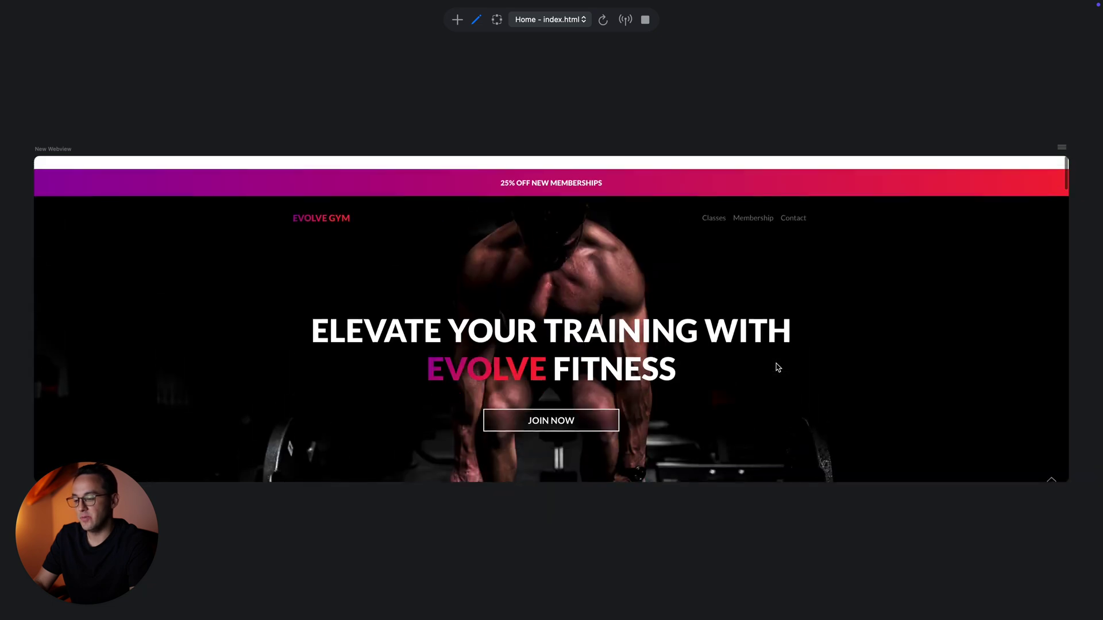
double_click(787, 86)
scroll(786, 86, "up", 10)
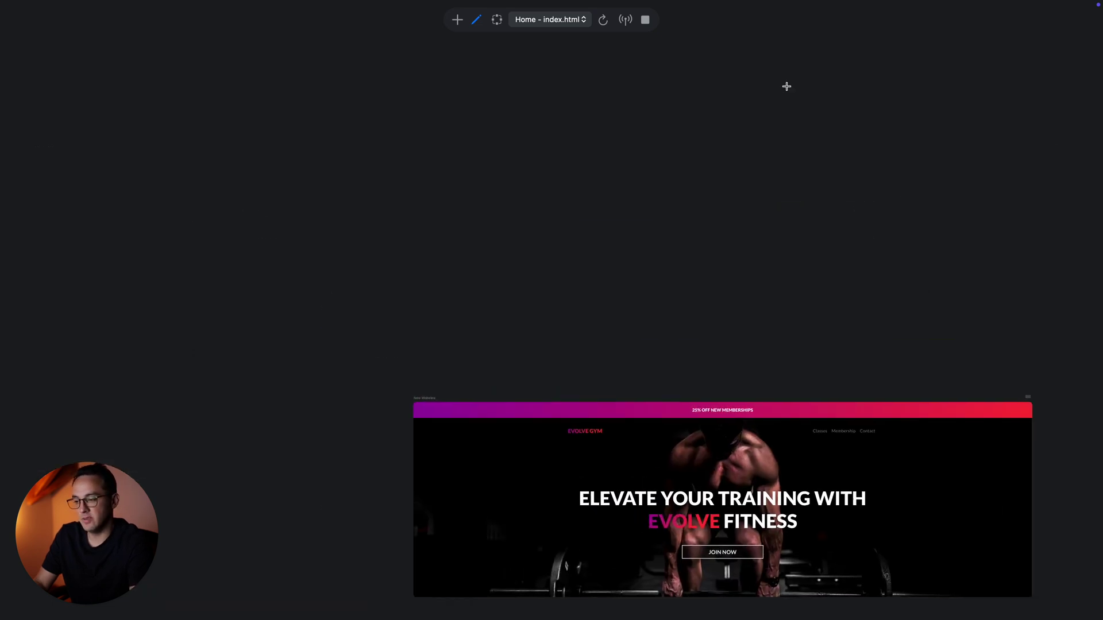
scroll(712, 81, "down", 3)
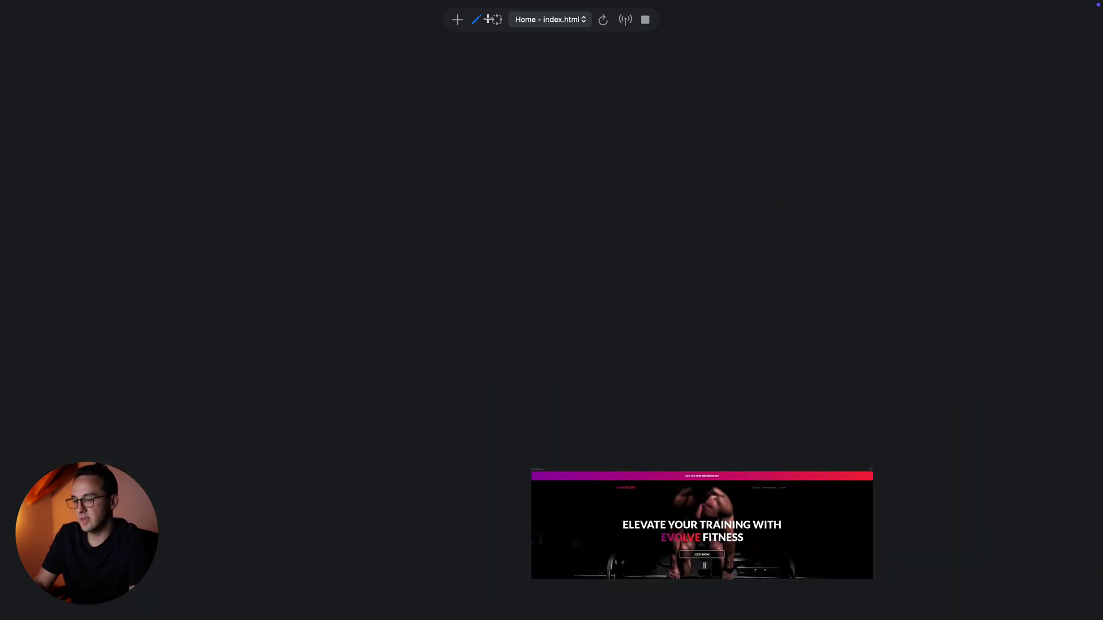
right_click(565, 89)
left_click(604, 122)
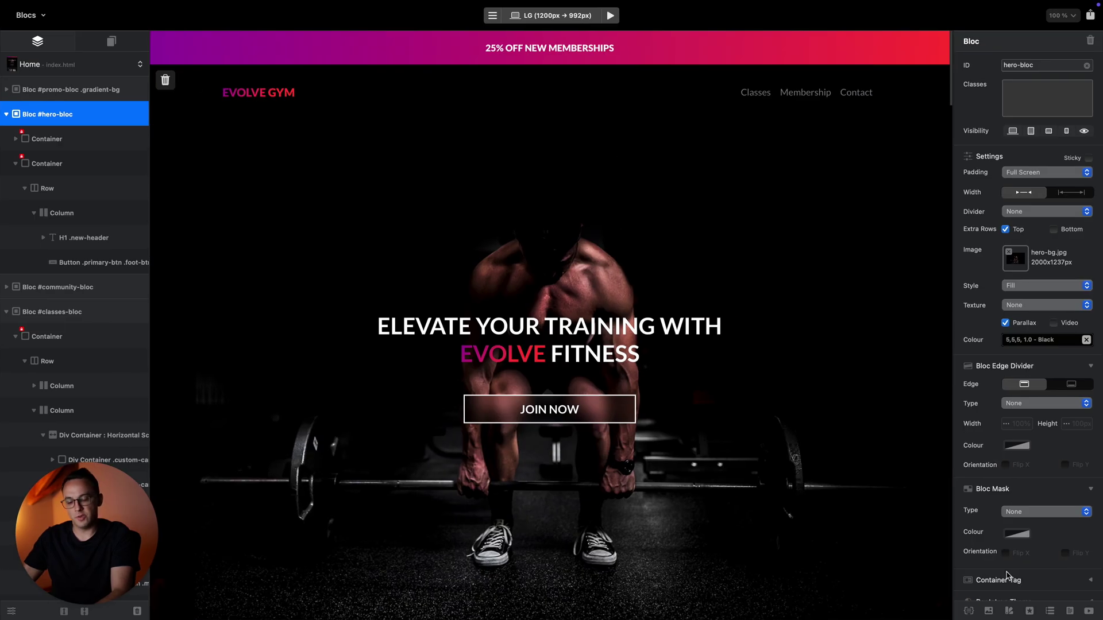
left_click(969, 613)
left_click(989, 612)
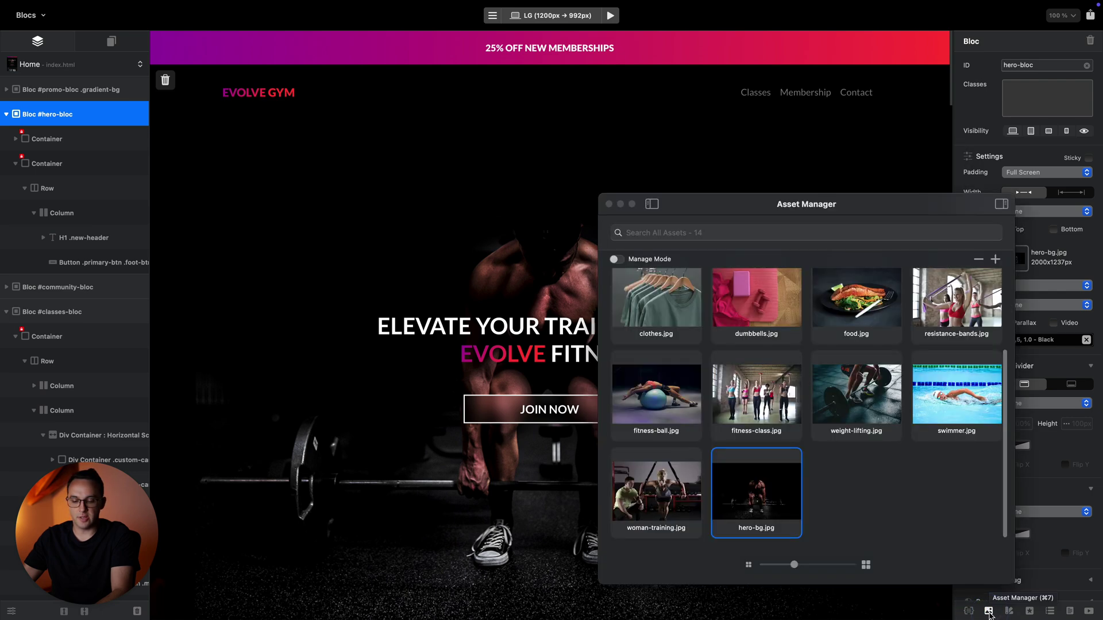
left_click(989, 612)
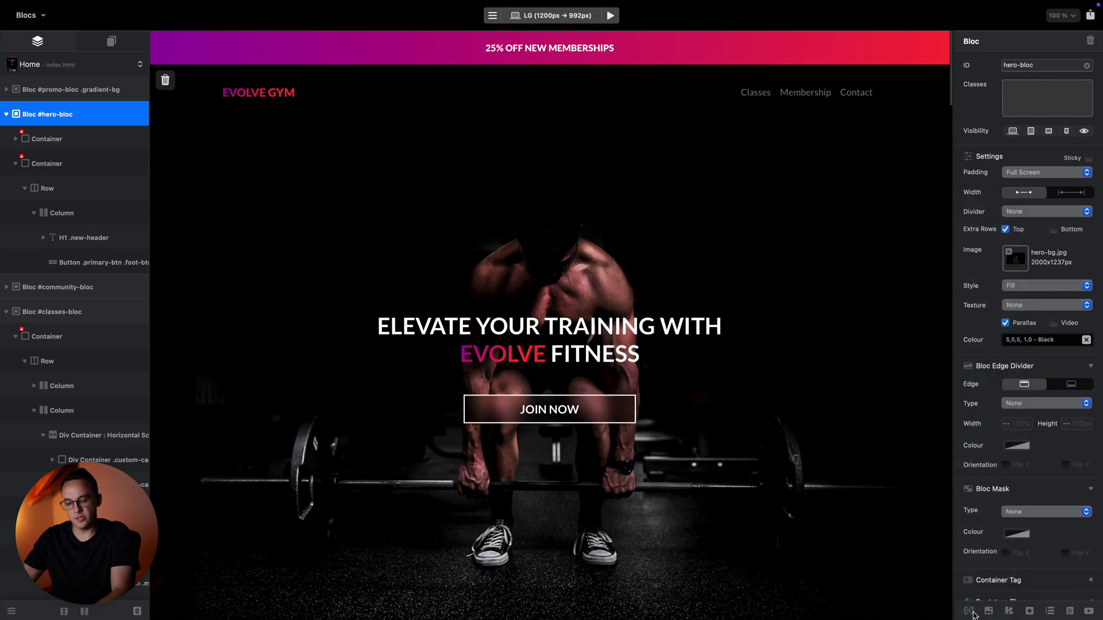
left_click(969, 612)
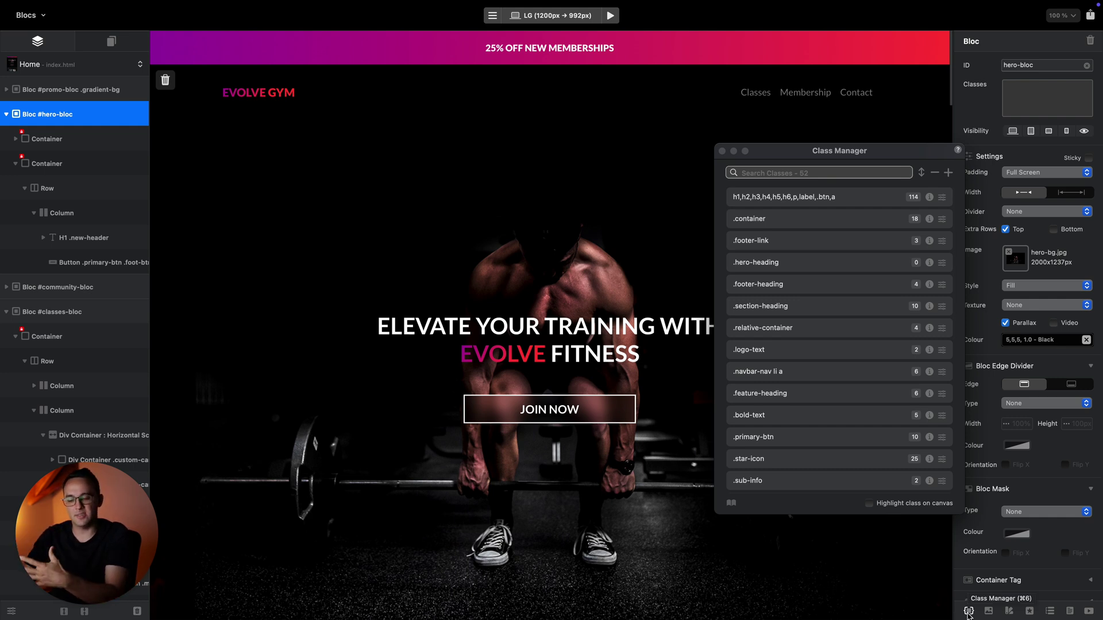
scroll(864, 362, "down", 5)
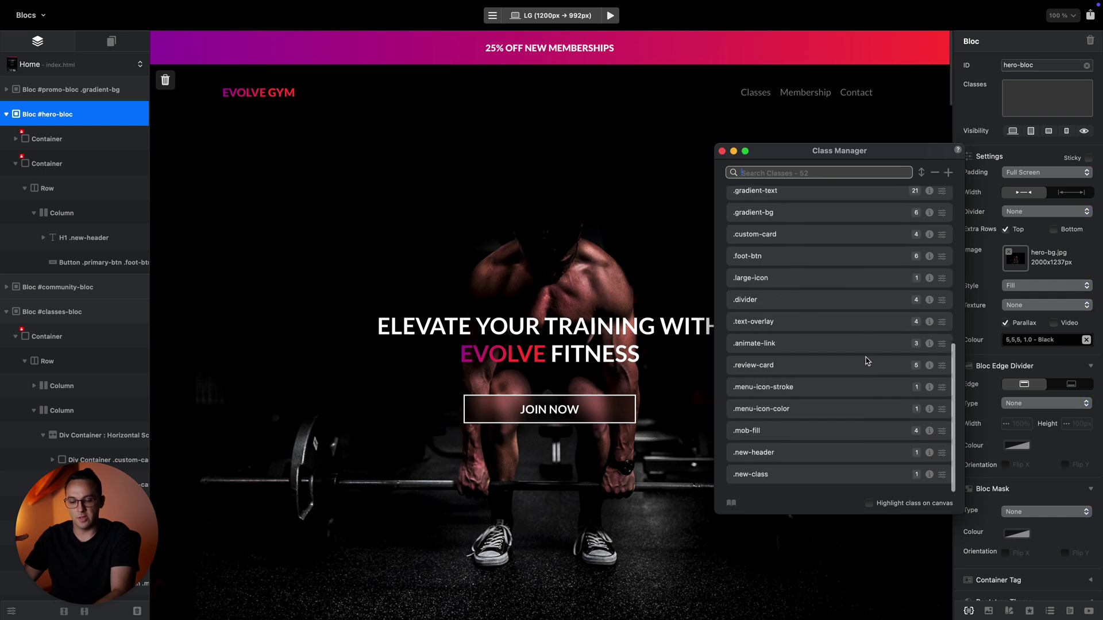
scroll(864, 362, "up", 5)
left_click(942, 306)
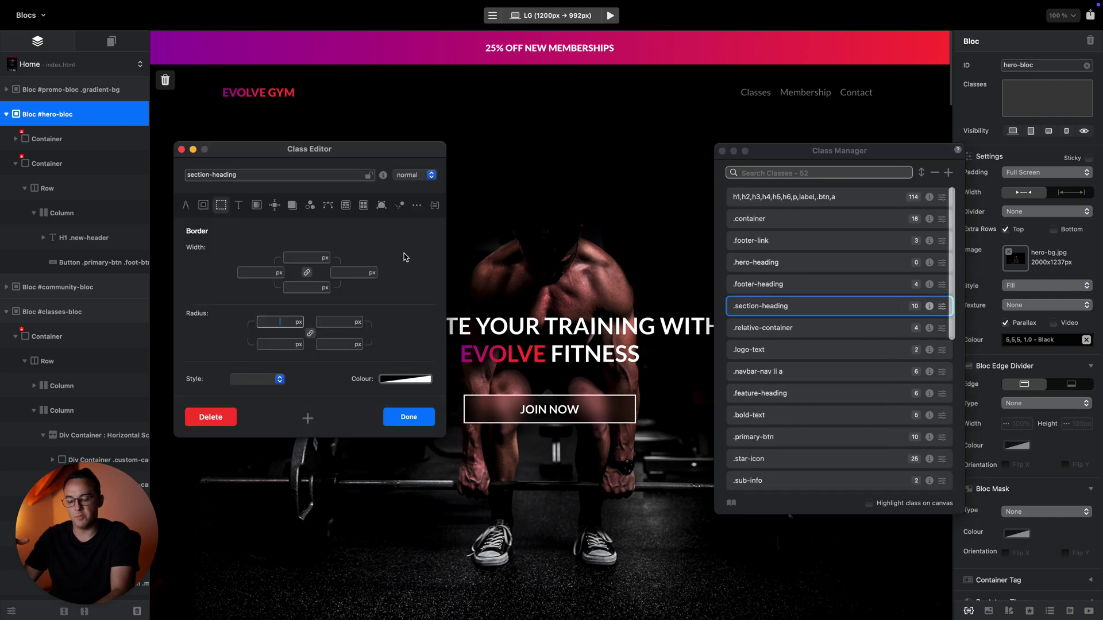
left_click(183, 153)
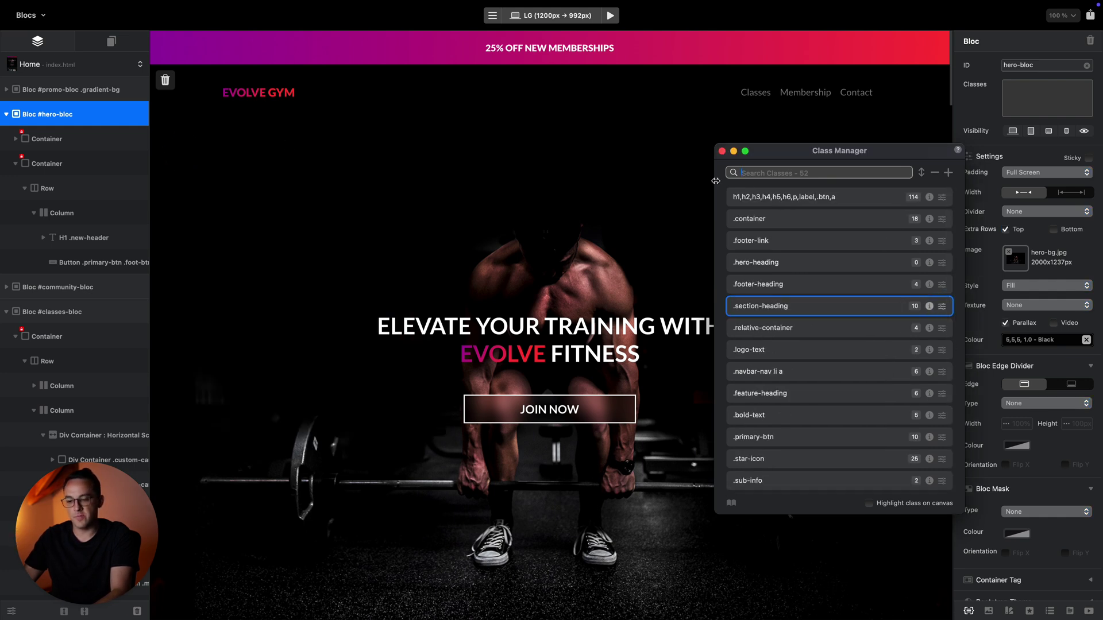
left_click(722, 151)
left_click(988, 613)
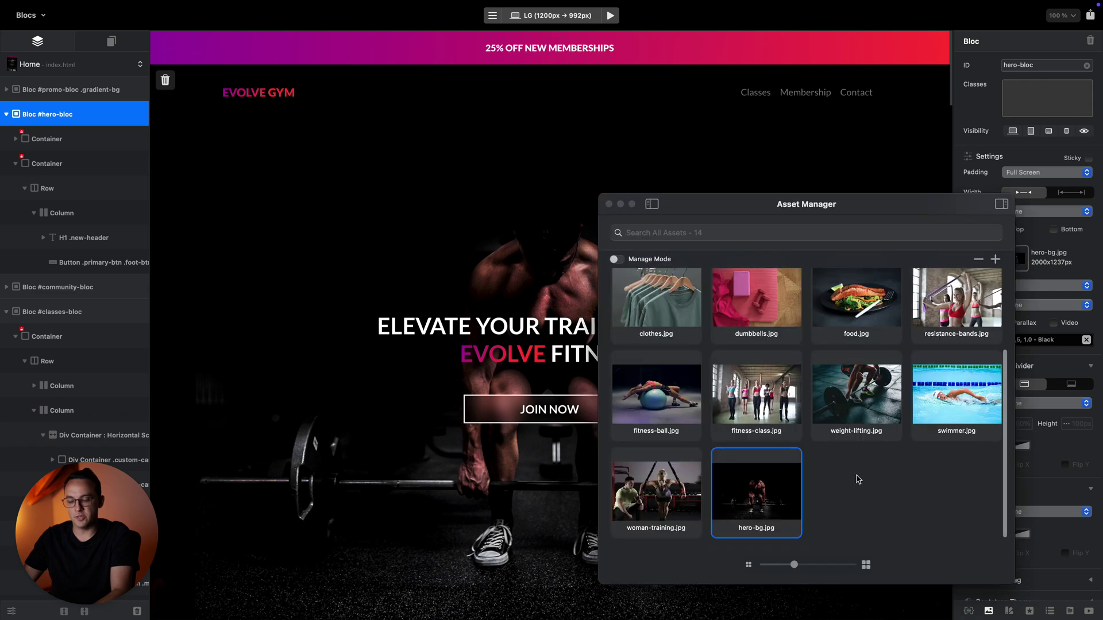
scroll(850, 483, "up", 3)
scroll(842, 488, "down", 1)
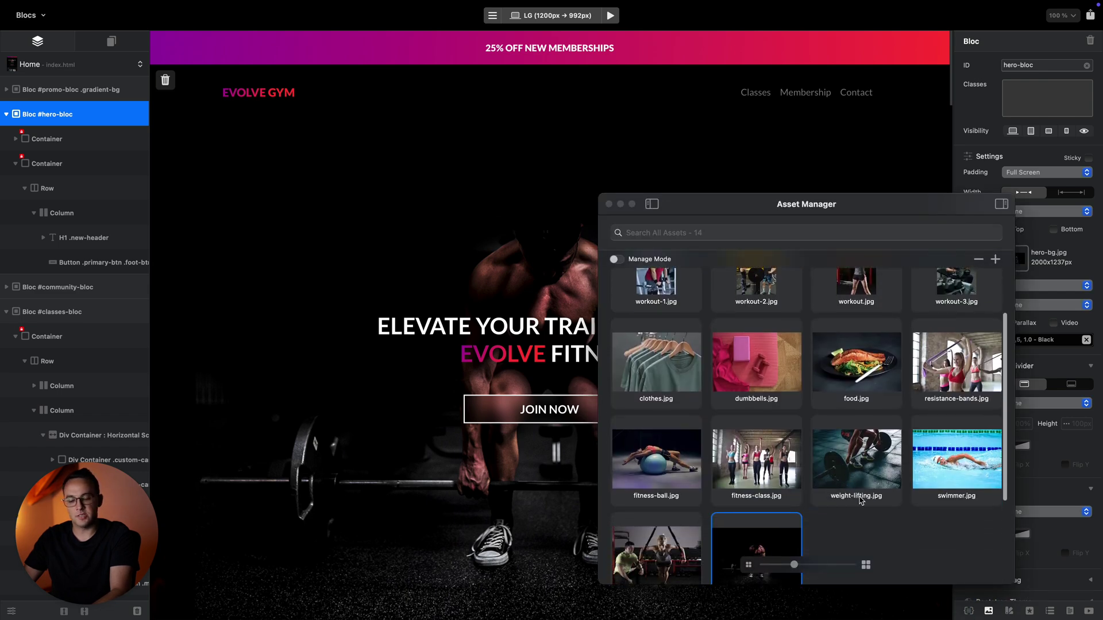
left_click(1007, 611)
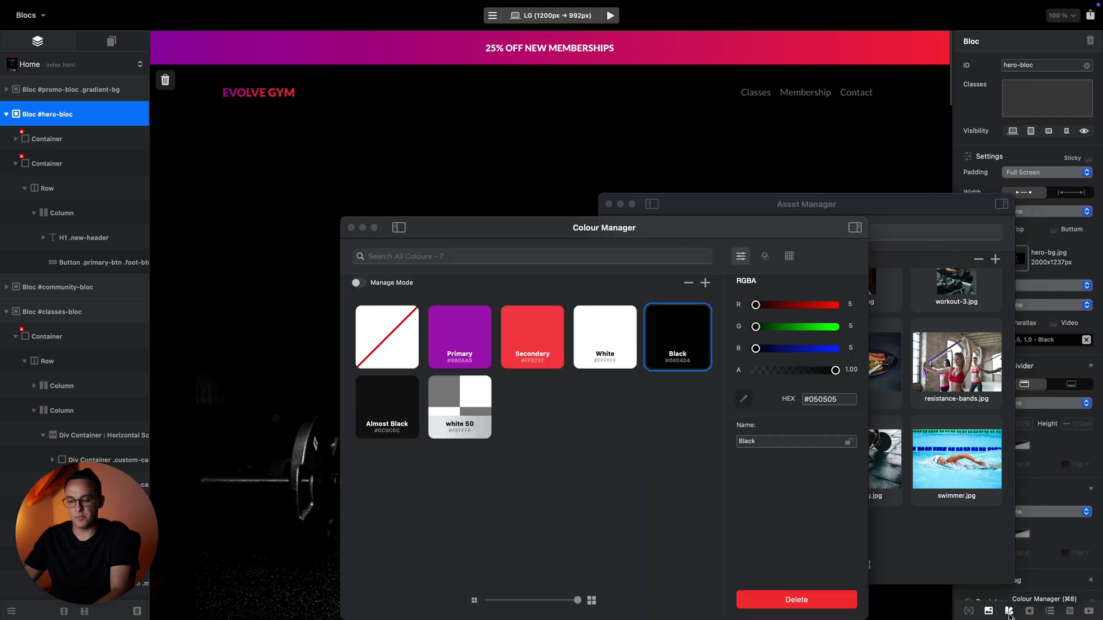
left_click_drag(732, 224, 503, 121)
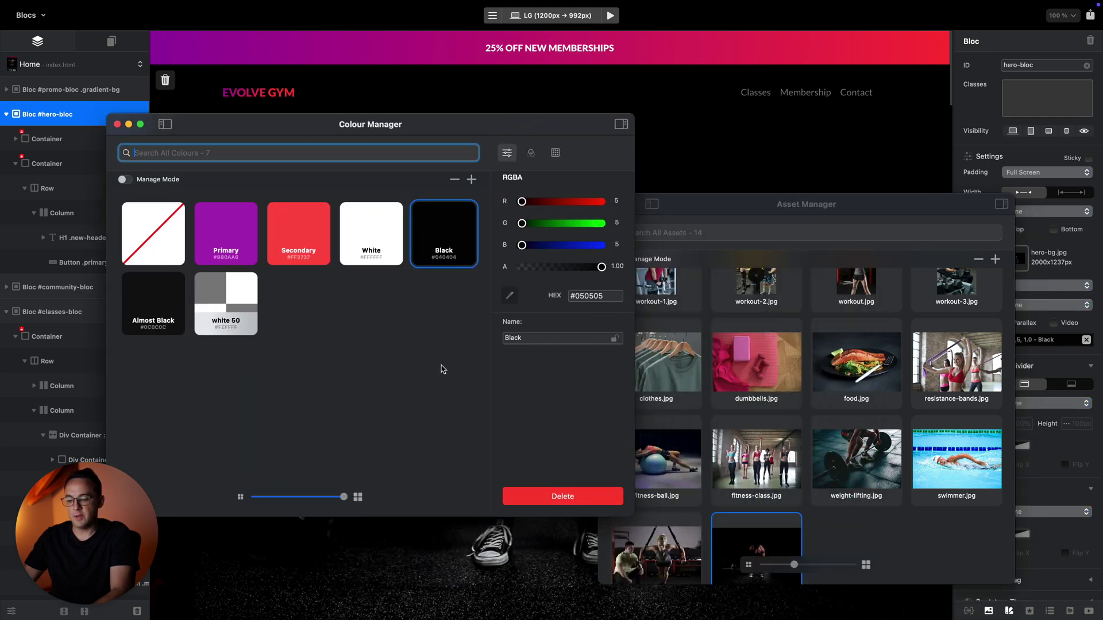
left_click_drag(742, 204, 786, 167)
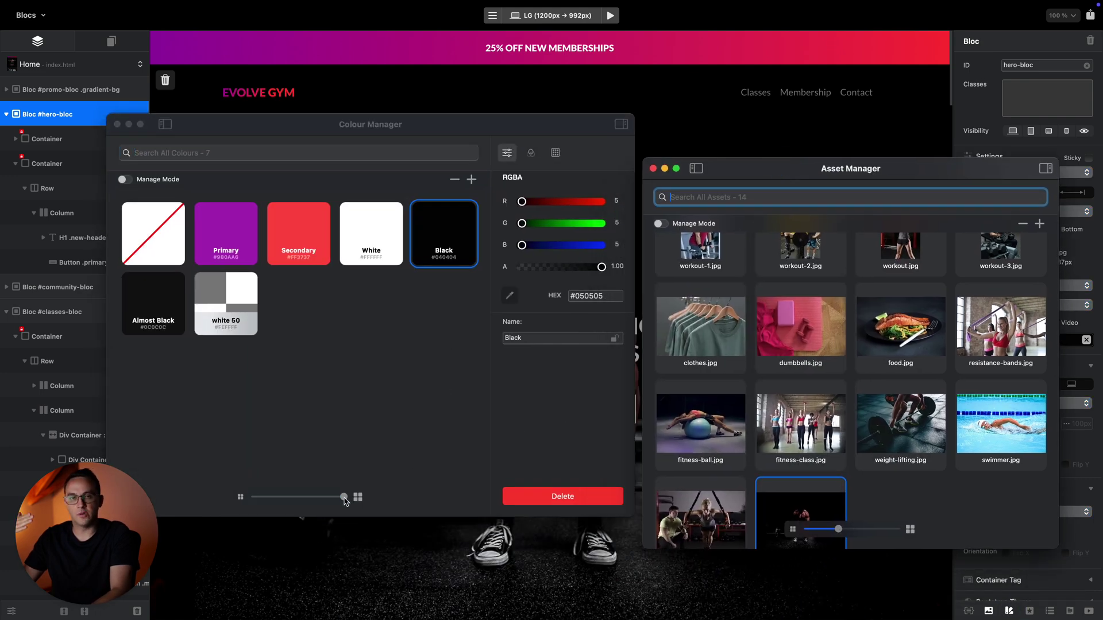
left_click_drag(344, 498, 376, 492)
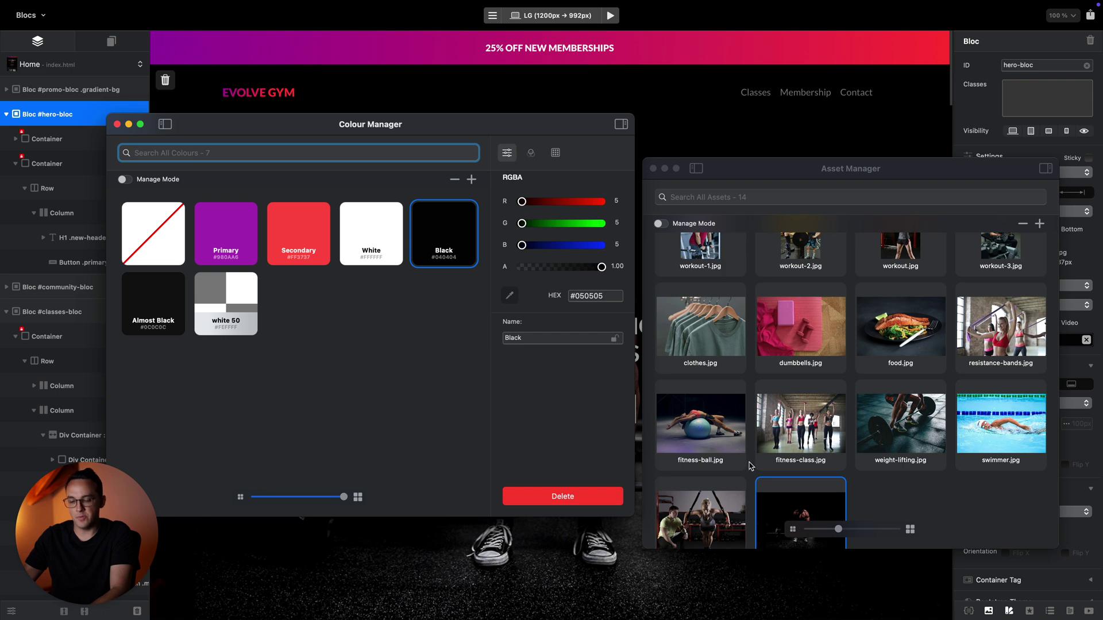
left_click_drag(344, 497, 618, 473)
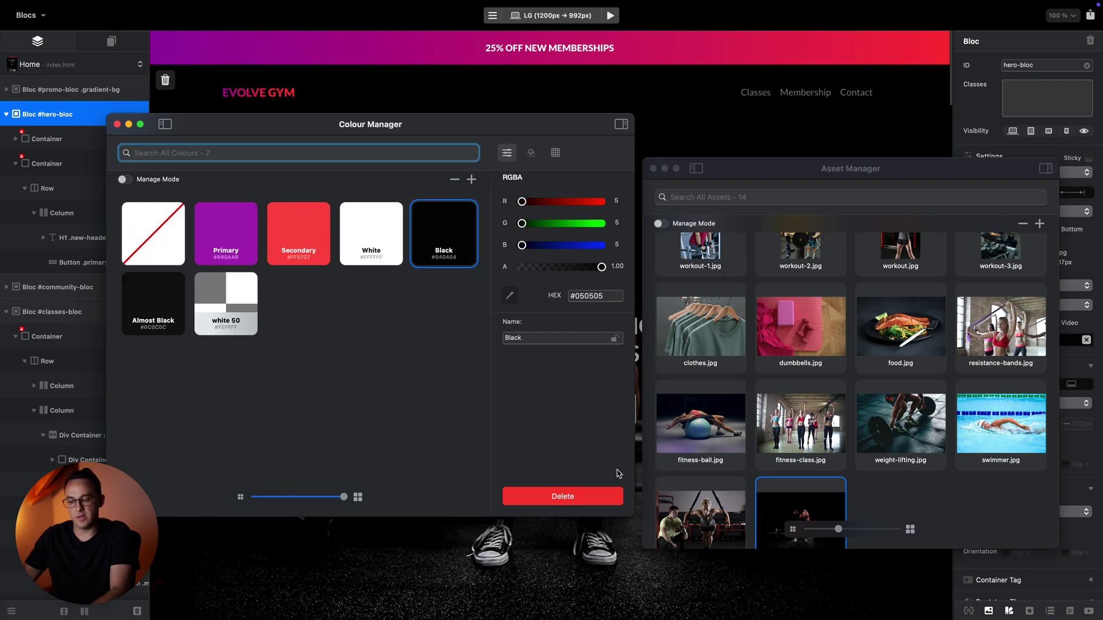
left_click_drag(838, 529, 860, 528)
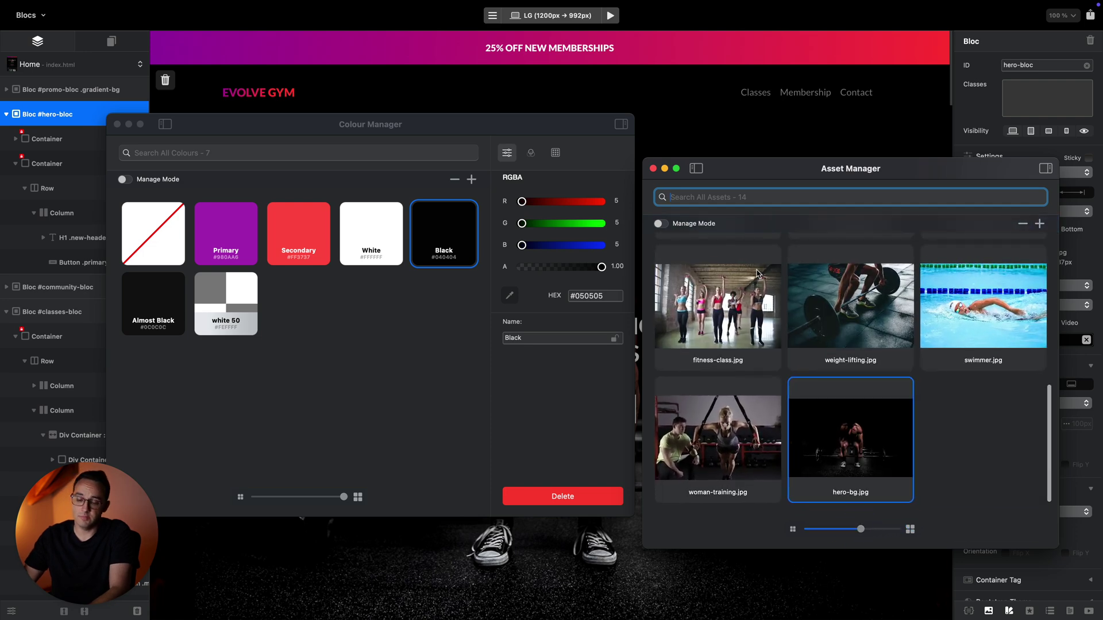
left_click(652, 169)
left_click(117, 125)
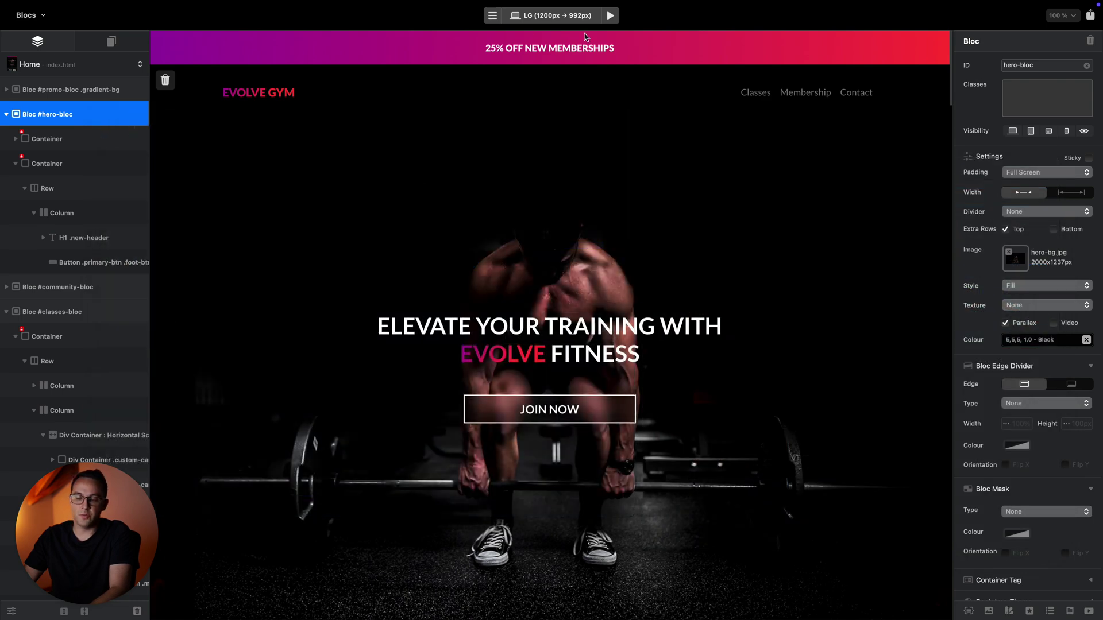
left_click(490, 16)
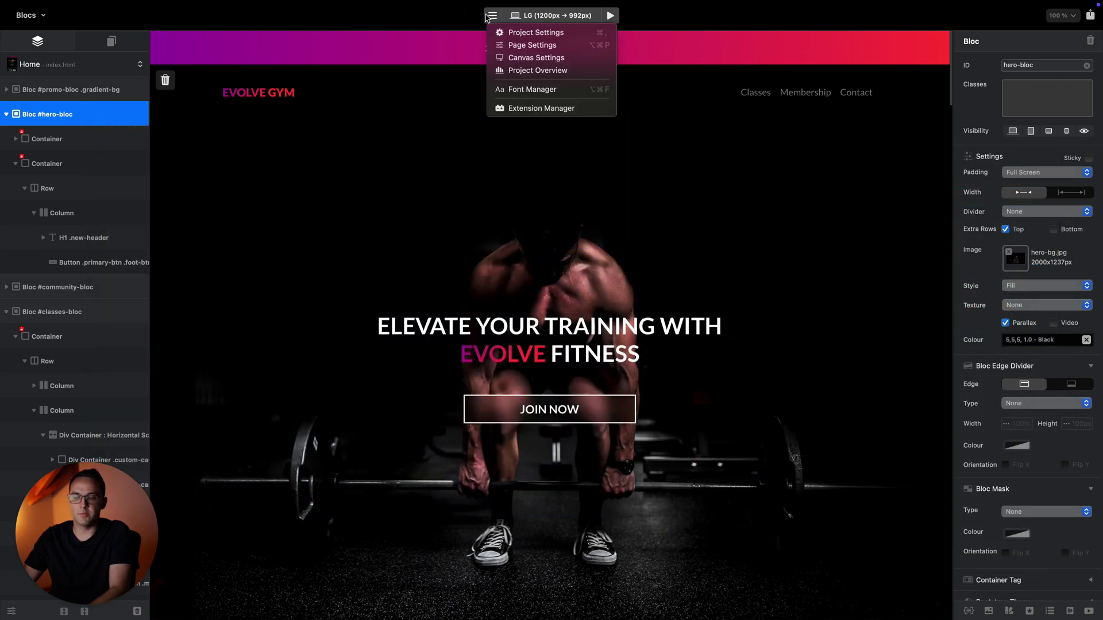
left_click(525, 33)
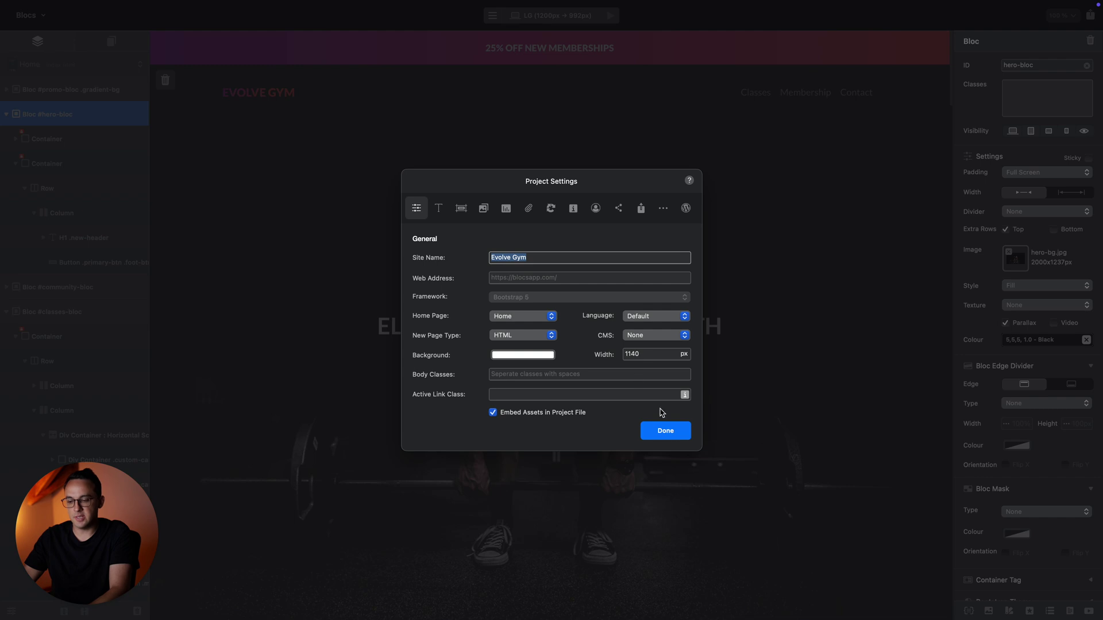
left_click(666, 432)
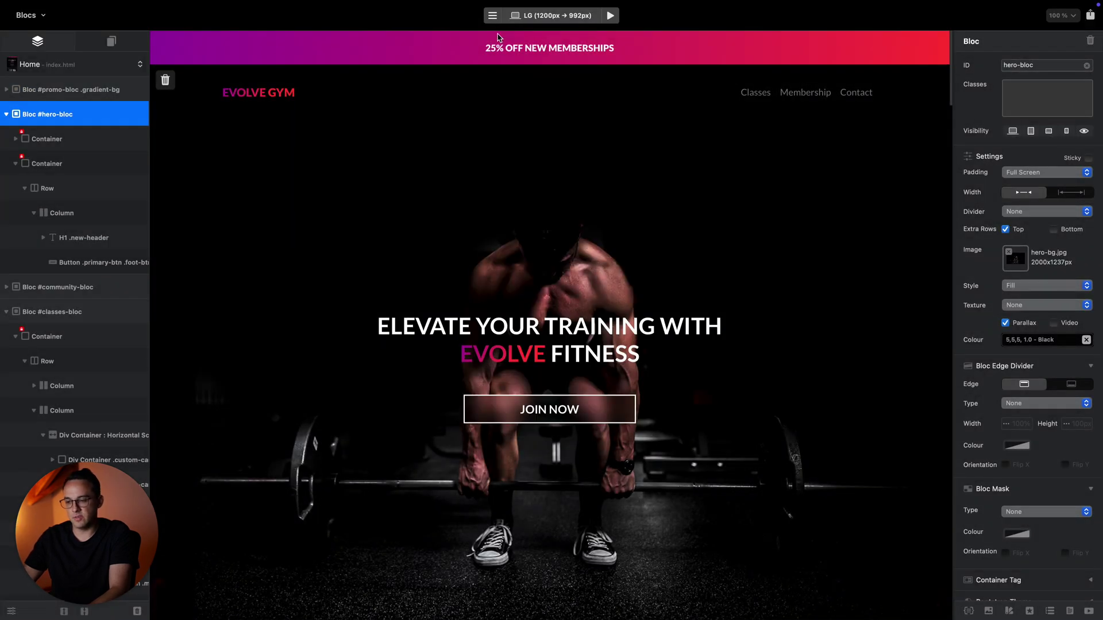
left_click(494, 14)
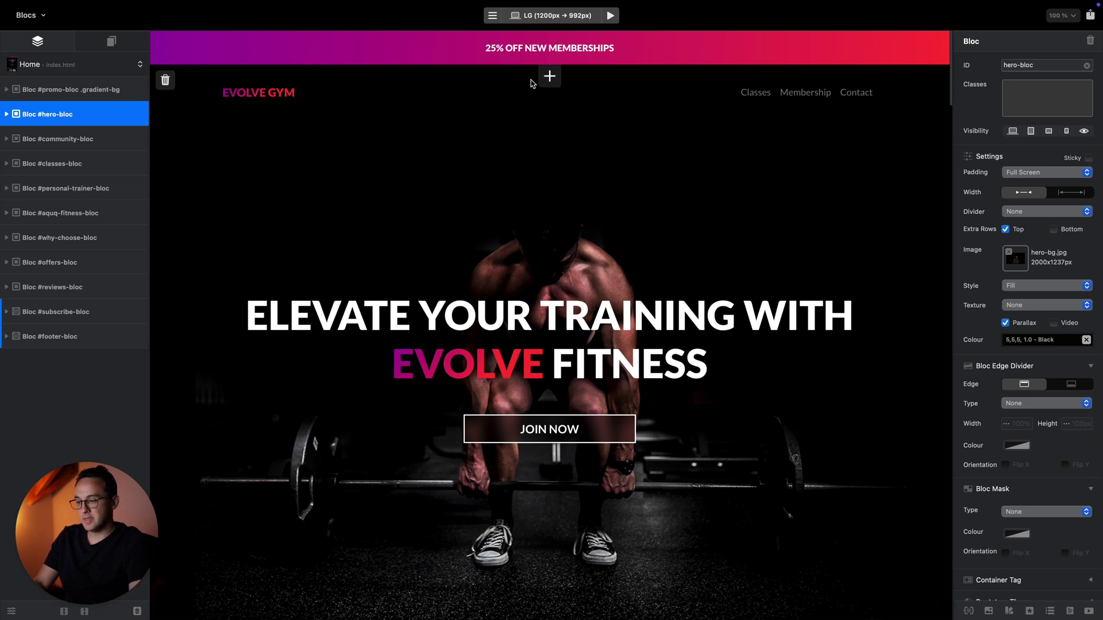
Preview the page at MD, SM and XS widths from the breakpoint list, then return to LG.
left_click(550, 17)
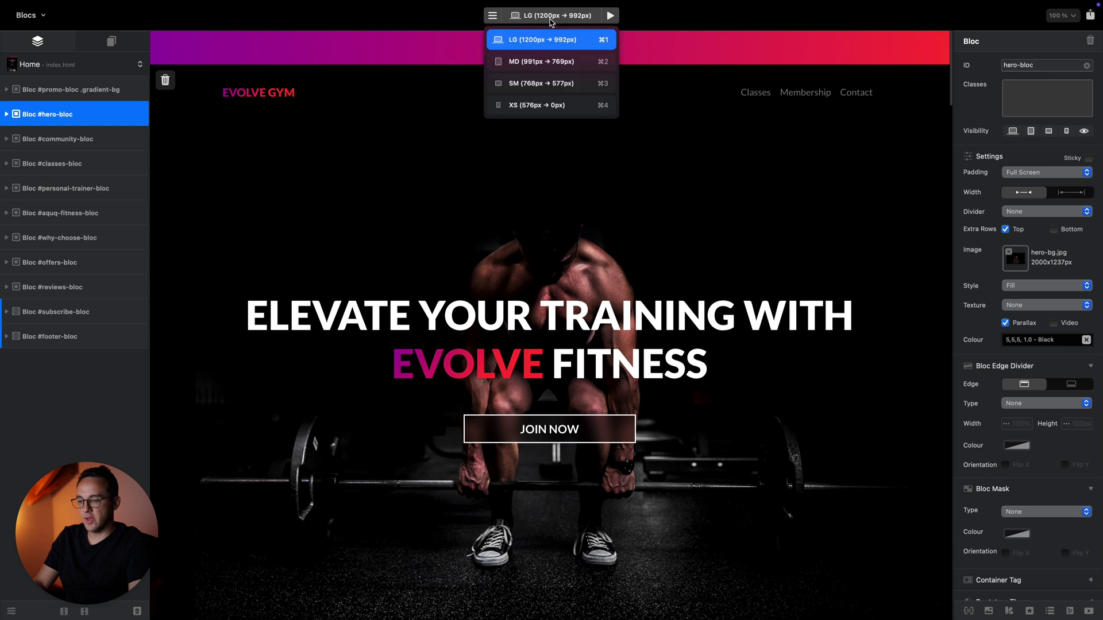
left_click(550, 62)
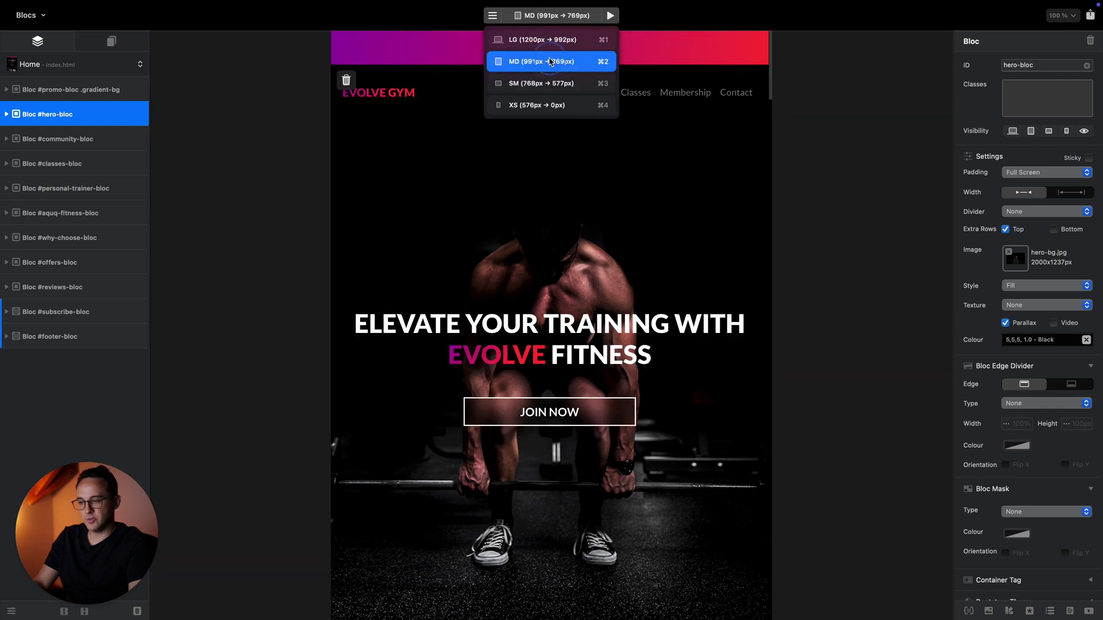
left_click(551, 83)
left_click(550, 105)
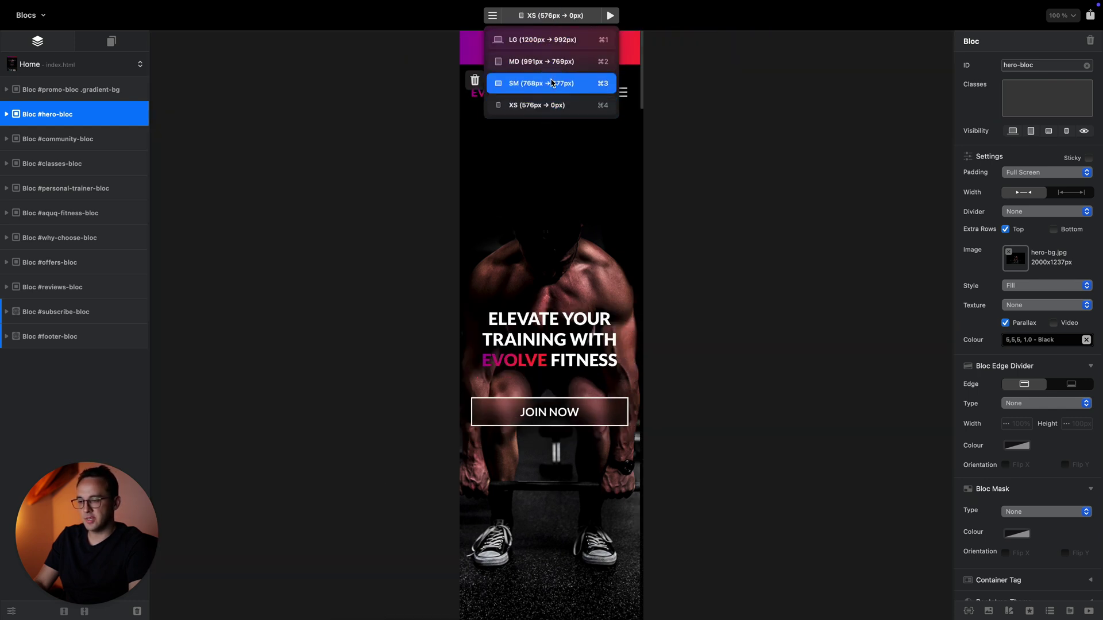
left_click(551, 83)
left_click(553, 61)
left_click(556, 41)
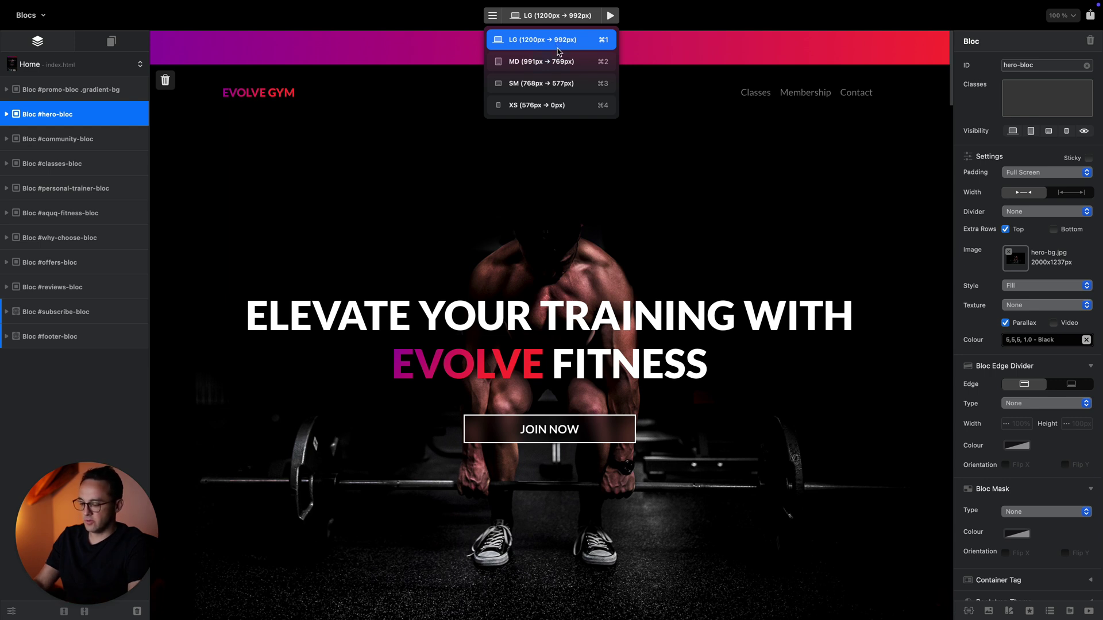
Cycle the canvas through MD, SM and XS with ⌘2–⌘4 and back to LG.
key("super+2")
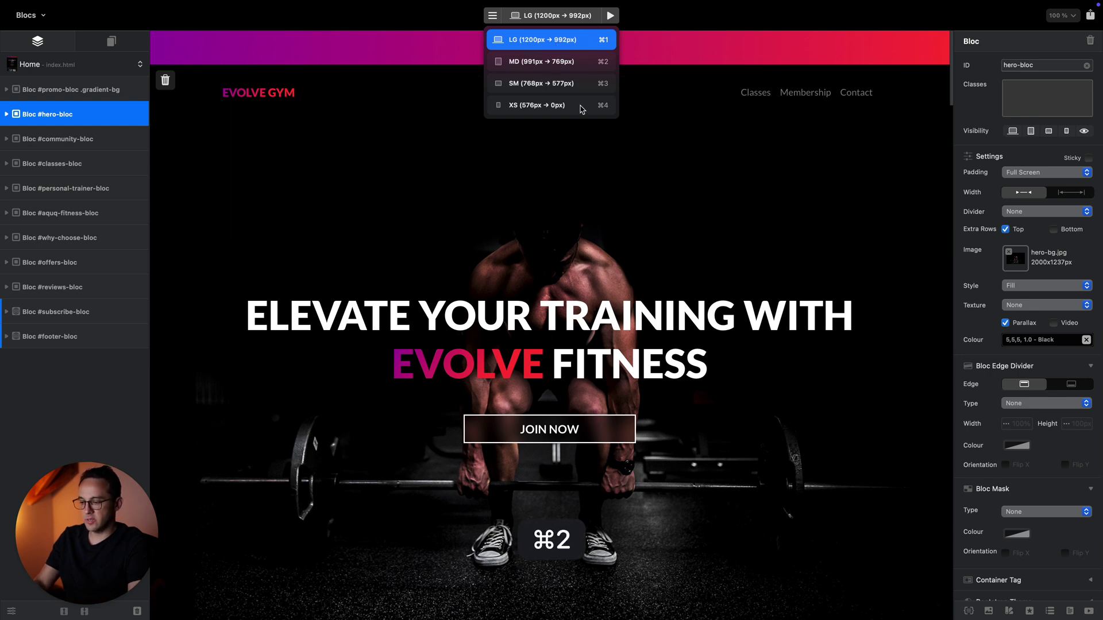
key("super+3")
key("super+4")
key("super+3")
key("super+2")
key("super+1")
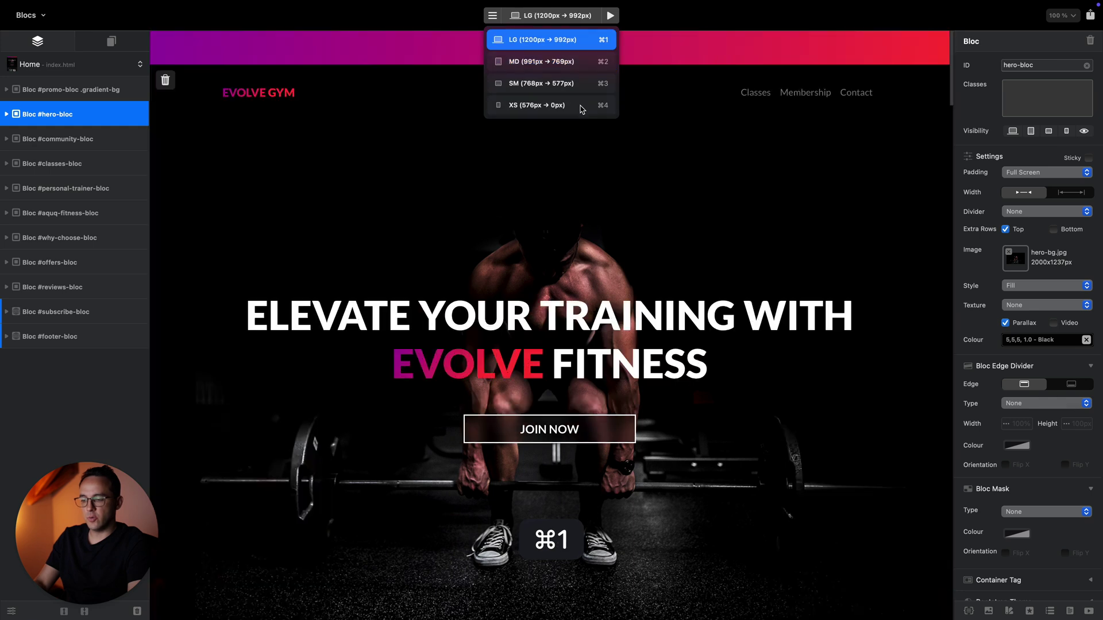
Narrow the hero heading to about 71% width and fine-tune it at MD.
left_click(764, 329)
left_click(764, 329)
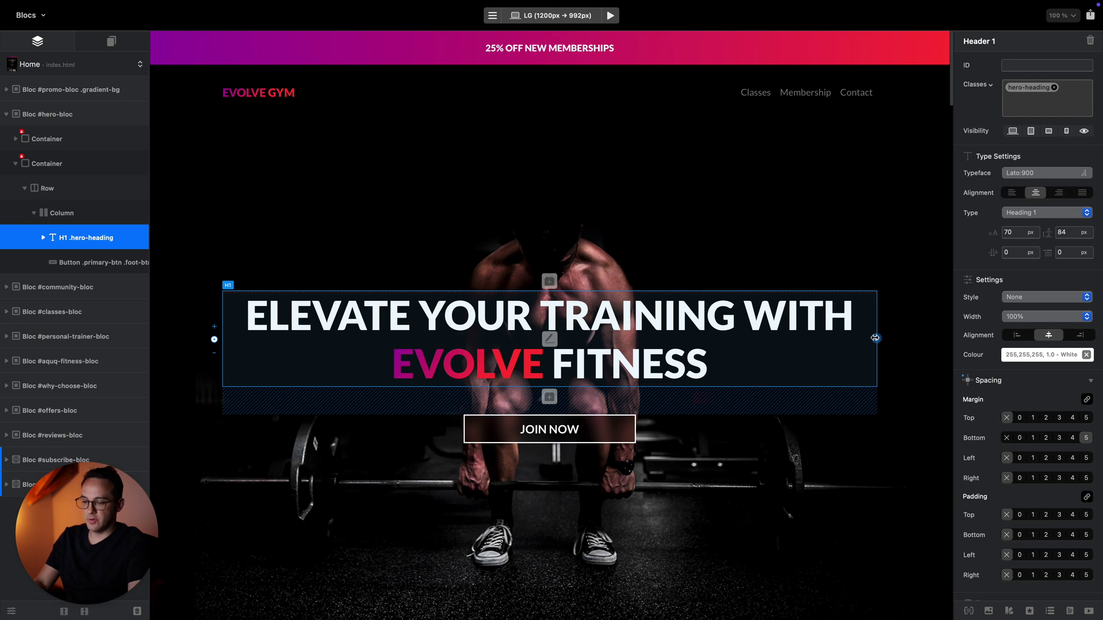
left_click_drag(875, 337, 688, 338)
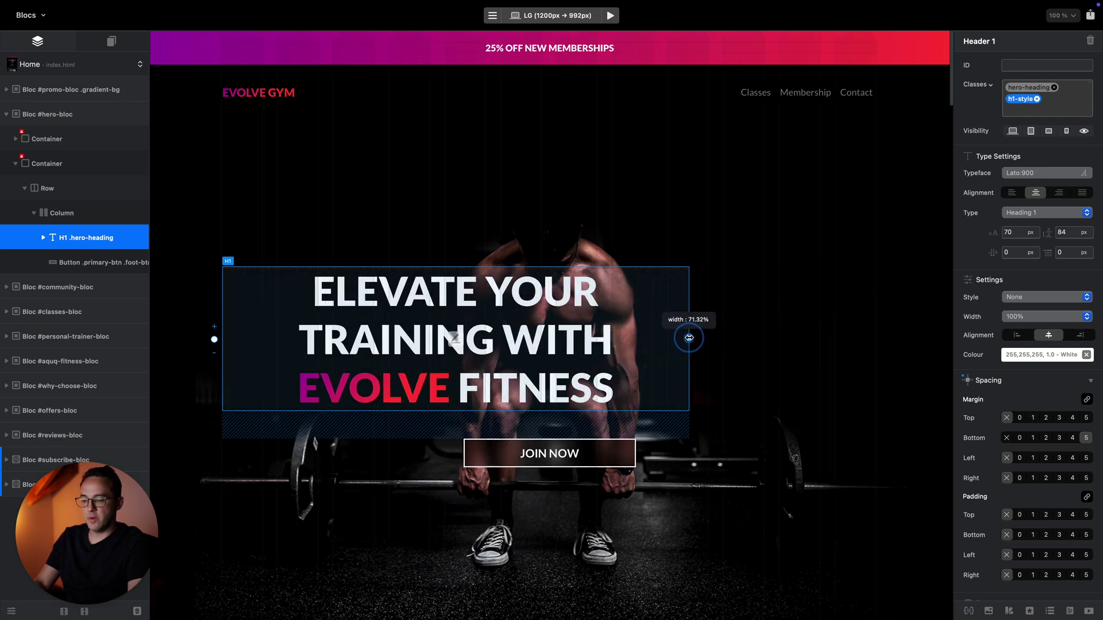
key("super+2")
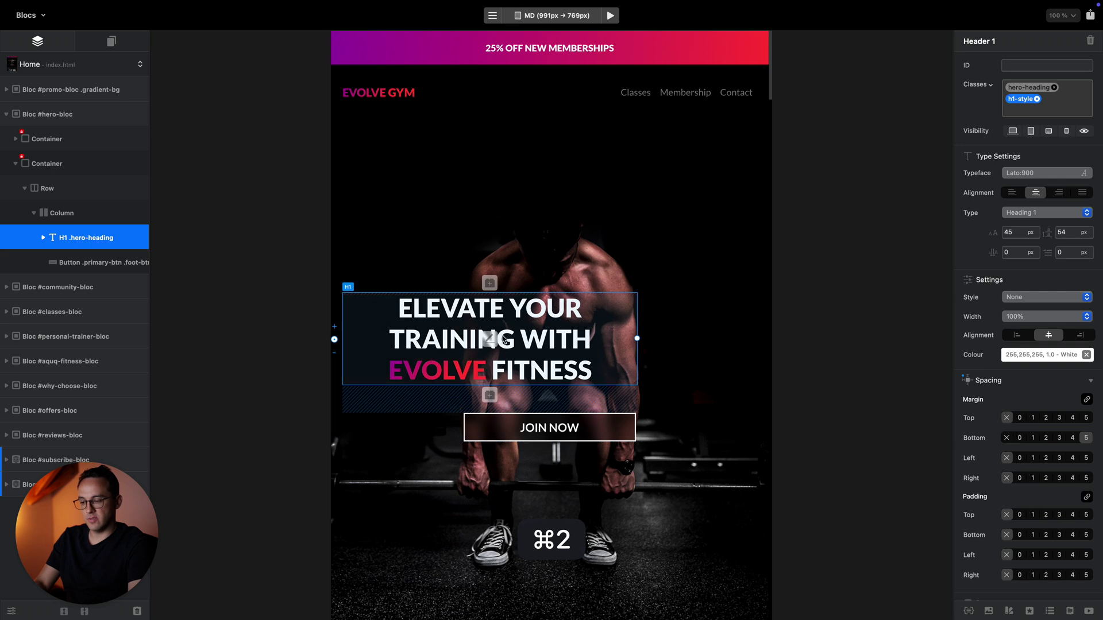
mouse_move(637, 339)
left_mouse_down()
mouse_move(711, 338)
mouse_move(506, 339)
mouse_move(640, 339)
left_mouse_up()
Compare the narrowed heading across SM, XS, MD and LG widths.
key("super+3")
key("super+4")
key("super+3")
key("super+2")
key("super+1")
key("super+2")
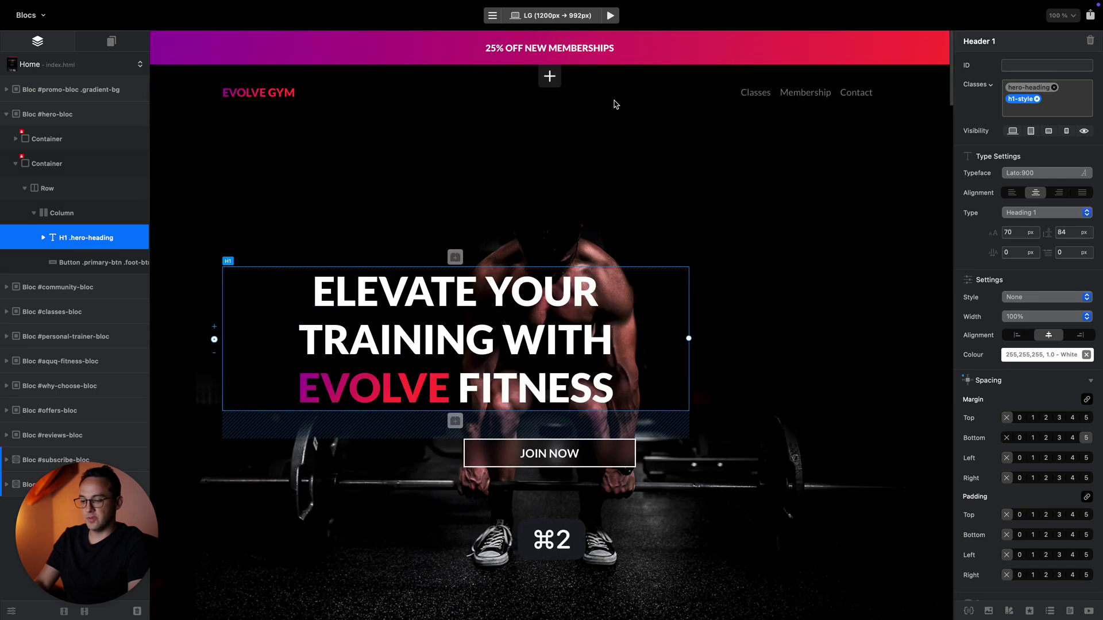
key("super+3")
key("super+4")
key("super+3")
key("super+2")
key("super+1")
key("super+3")
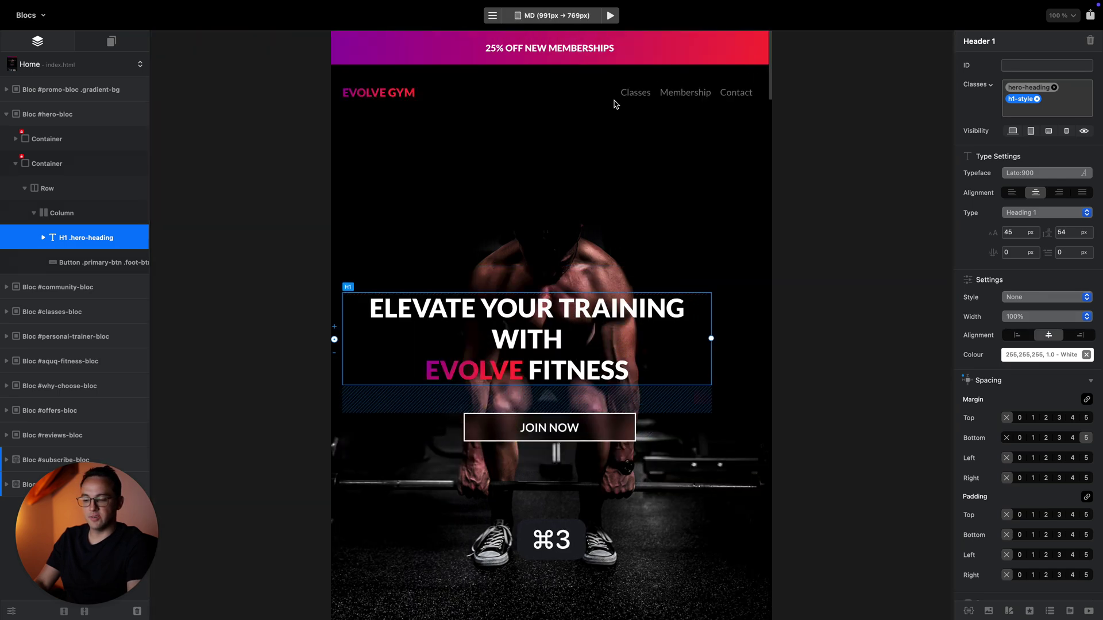
key("super+4")
key("super+3")
key("super+2")
key("super+1")
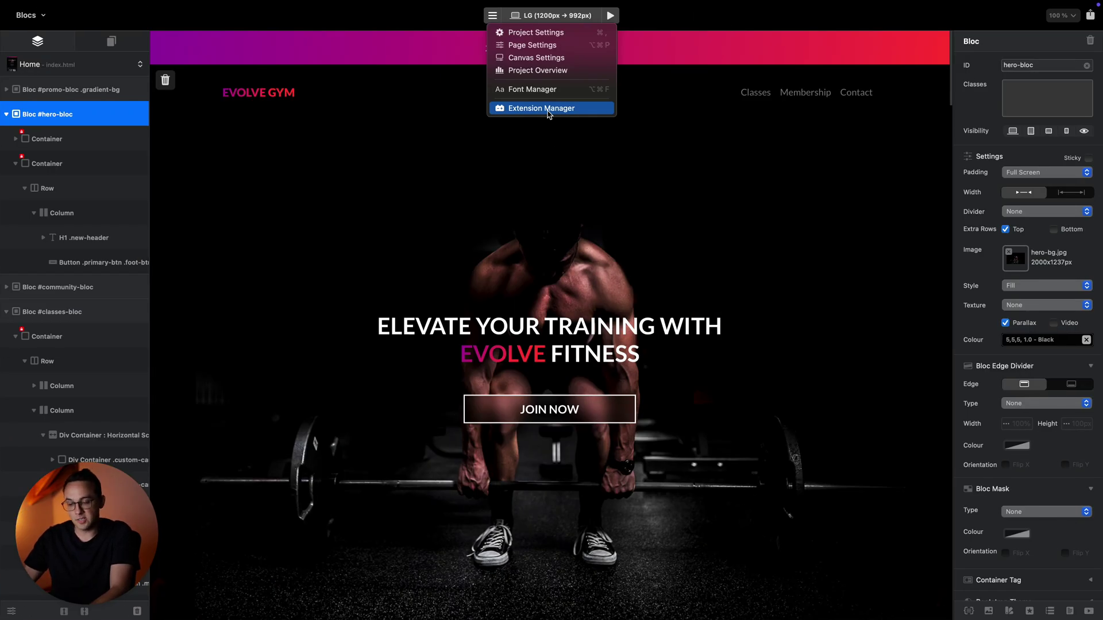
Leave the Extension Manager, browse Google fonts like Abril Fatface and Lato in Font Manager, then close it.
left_click(548, 109)
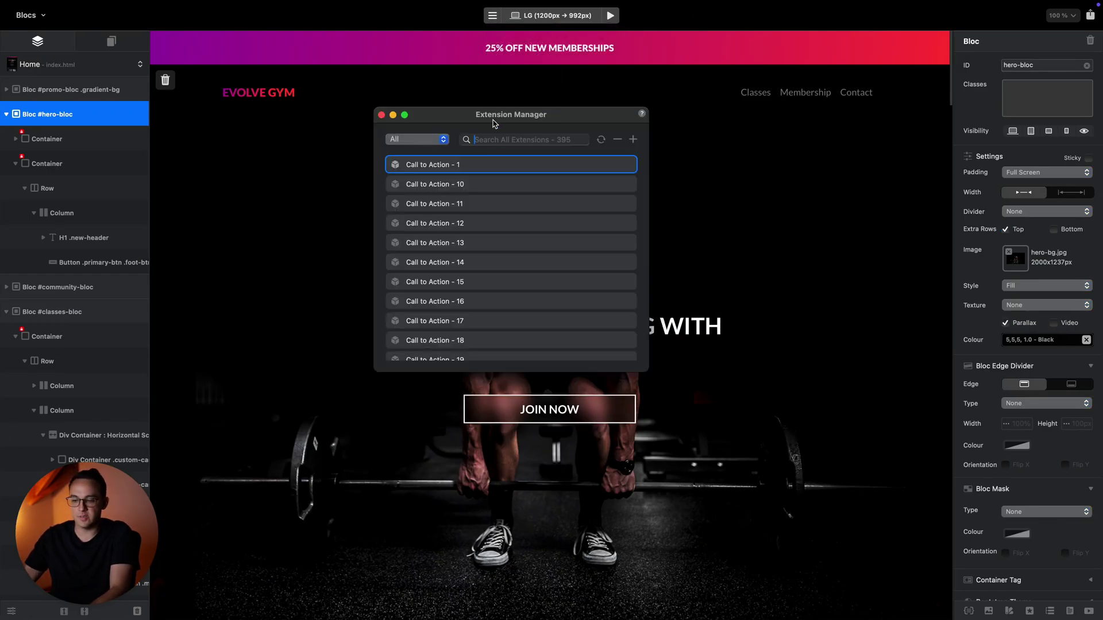
left_click(382, 115)
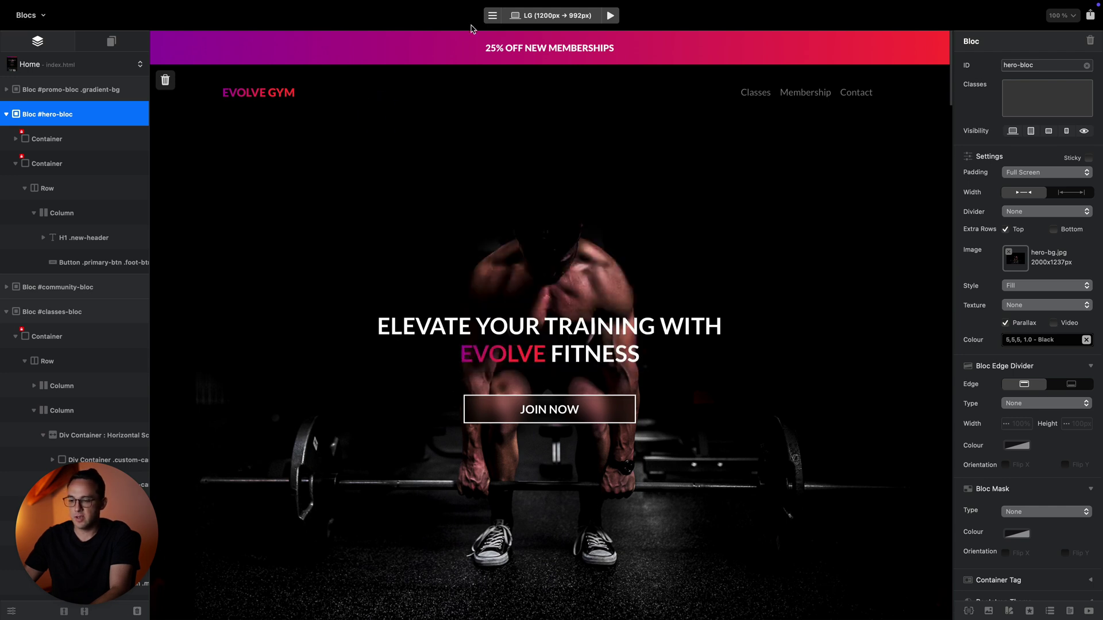
left_click(493, 16)
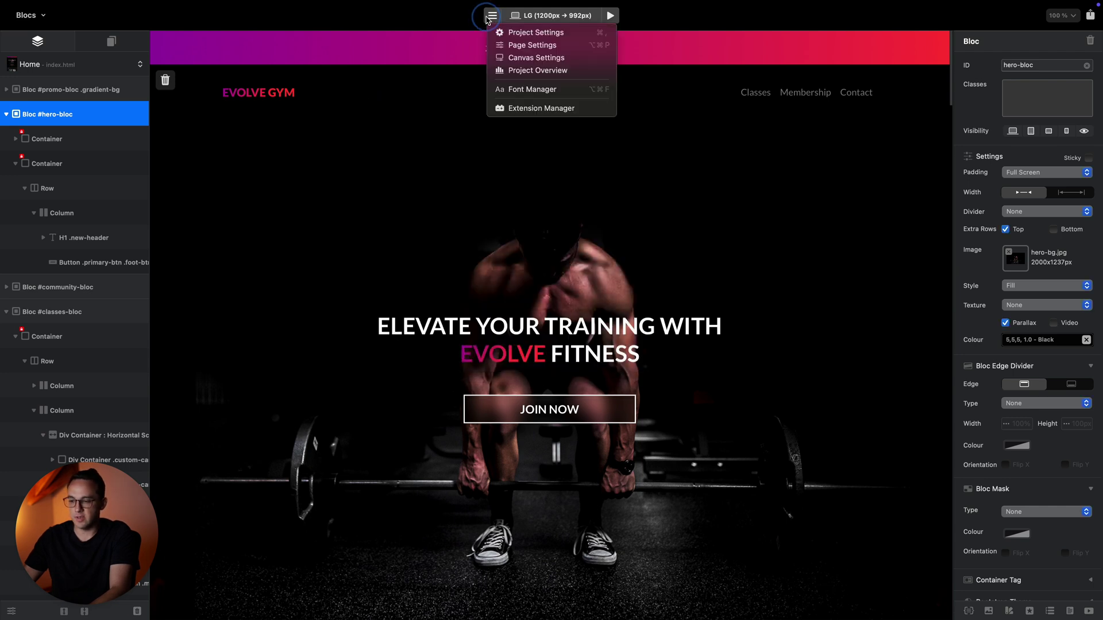
left_click(541, 91)
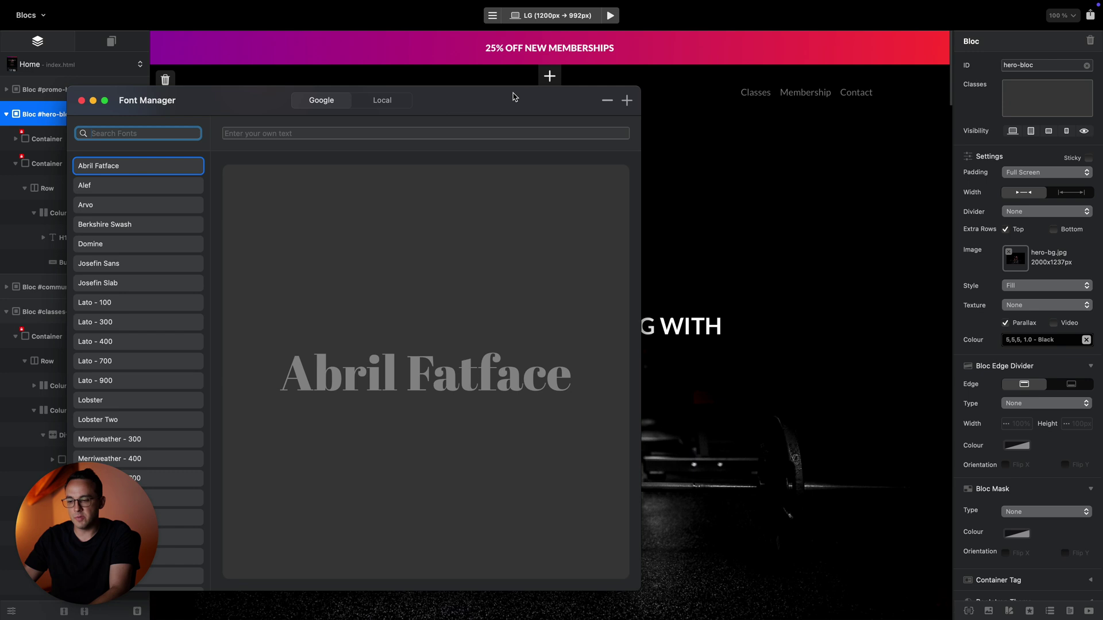
left_click_drag(512, 98, 682, 97)
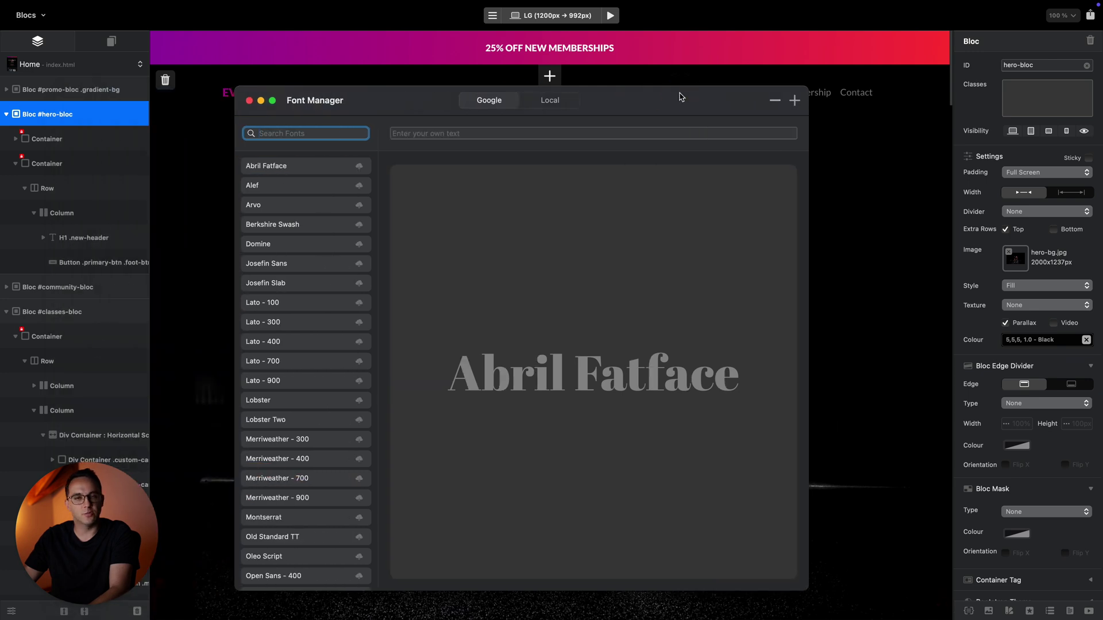
left_click(250, 101)
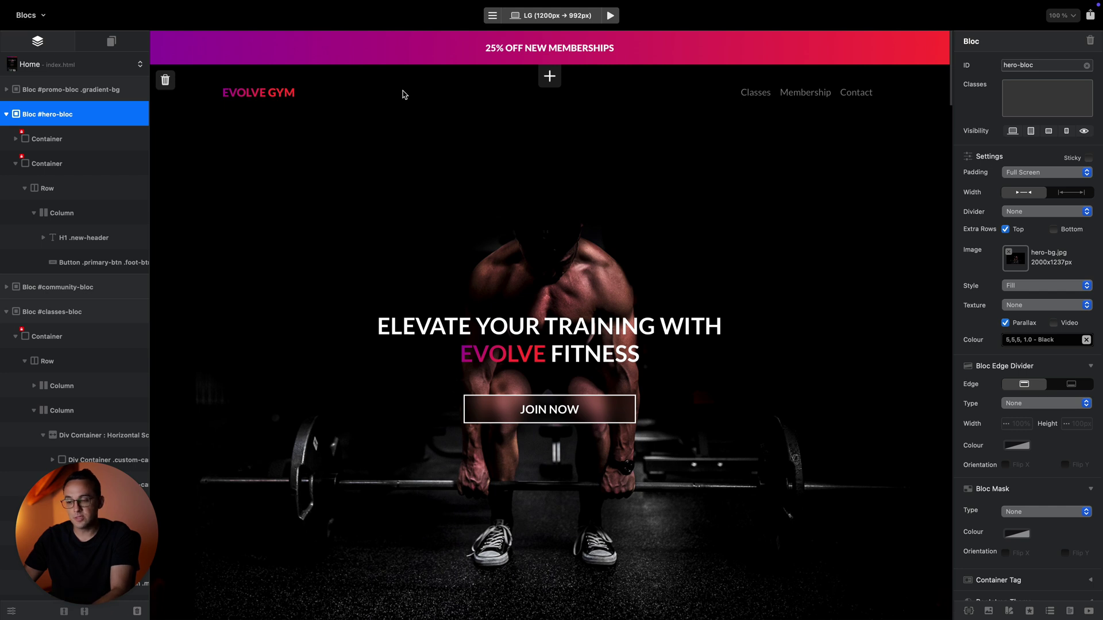
Open Icon Manager from the Window menu, enlarge the icon previews and filter to Bootstrap Icons.
left_click(347, 6)
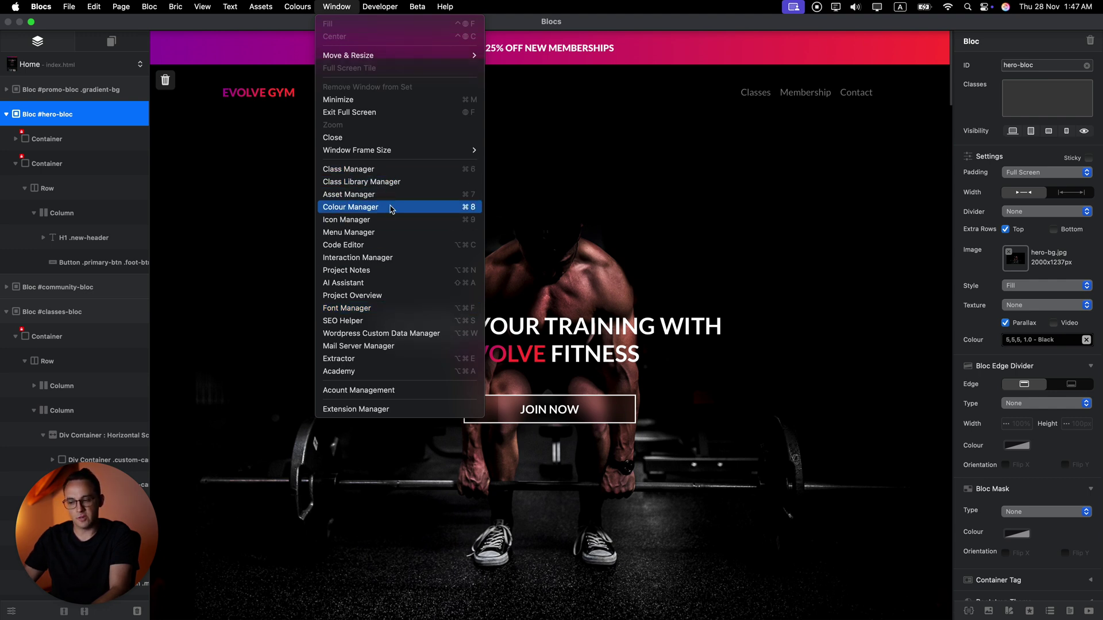
left_click(398, 221)
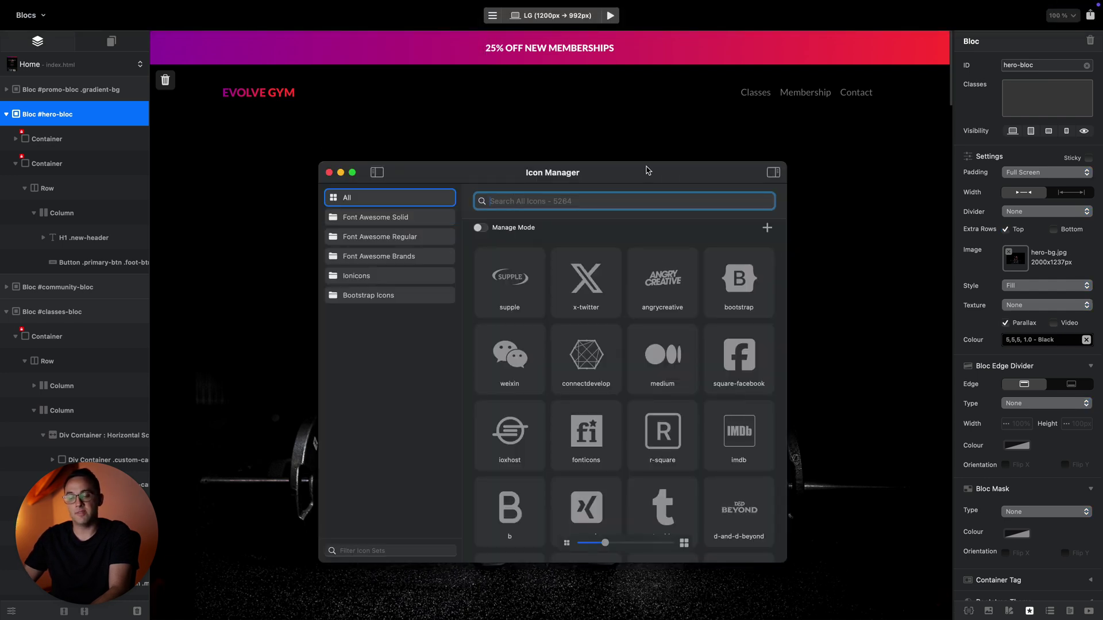
mouse_move(607, 545)
left_mouse_down()
mouse_move(632, 545)
mouse_move(606, 549)
left_mouse_up()
left_click(374, 297)
Close the Icon Manager and select the third star in the Loads of Classes review.
left_click(329, 172)
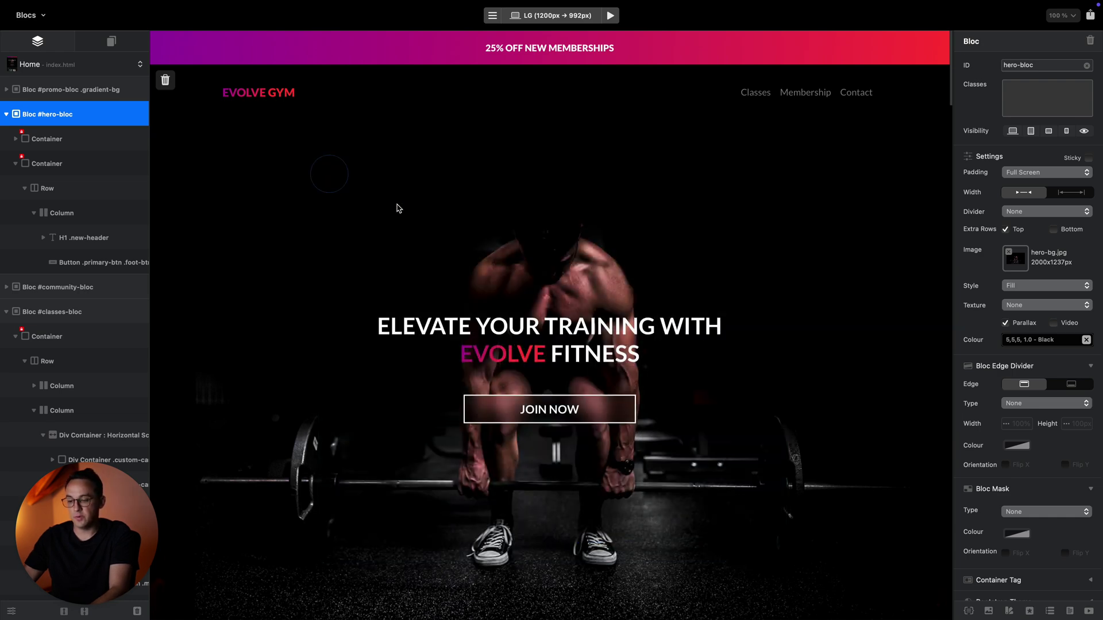
scroll(571, 339, "down", 20)
scroll(569, 341, "down", 15)
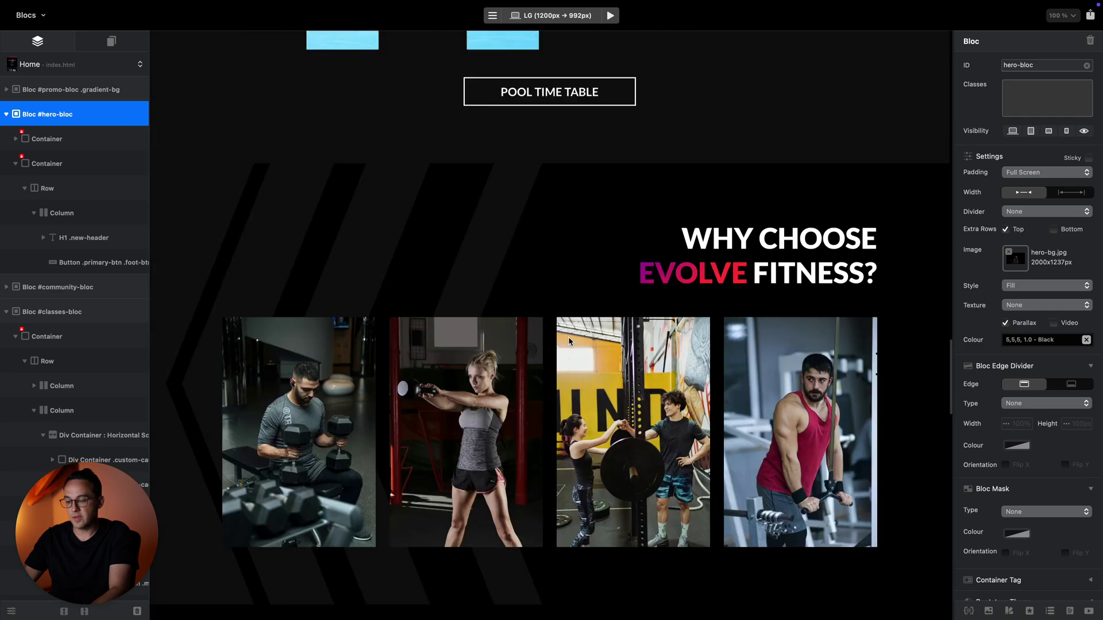
left_click(622, 299)
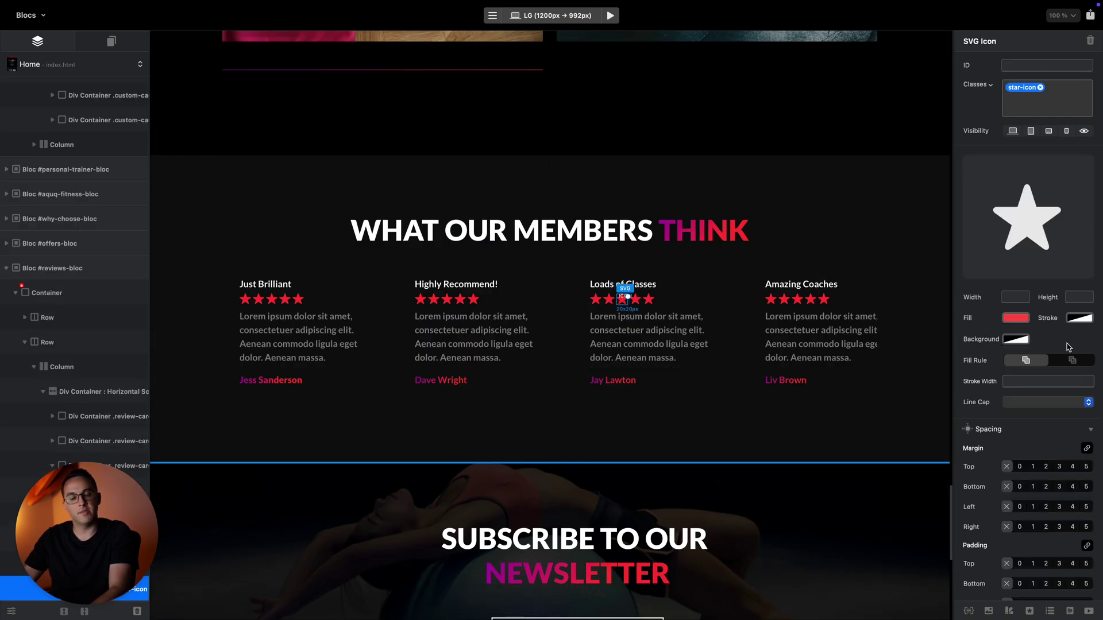
Swap that star for the Bootstrap ubuntu icon from the icon library.
left_click(1010, 224)
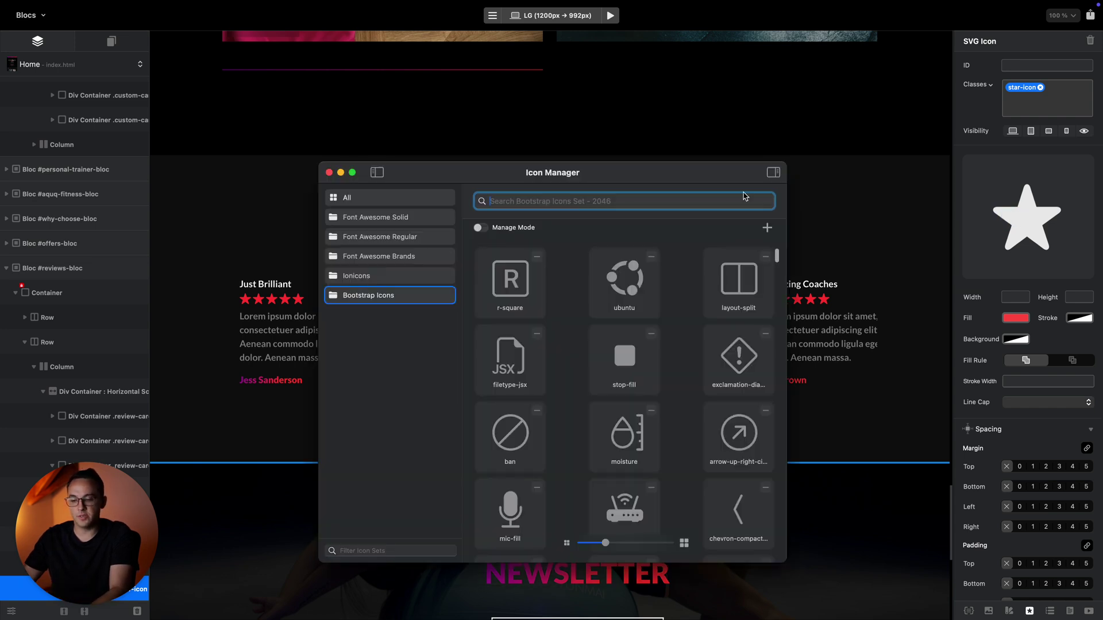
left_click_drag(708, 181, 932, 160)
left_click(840, 316)
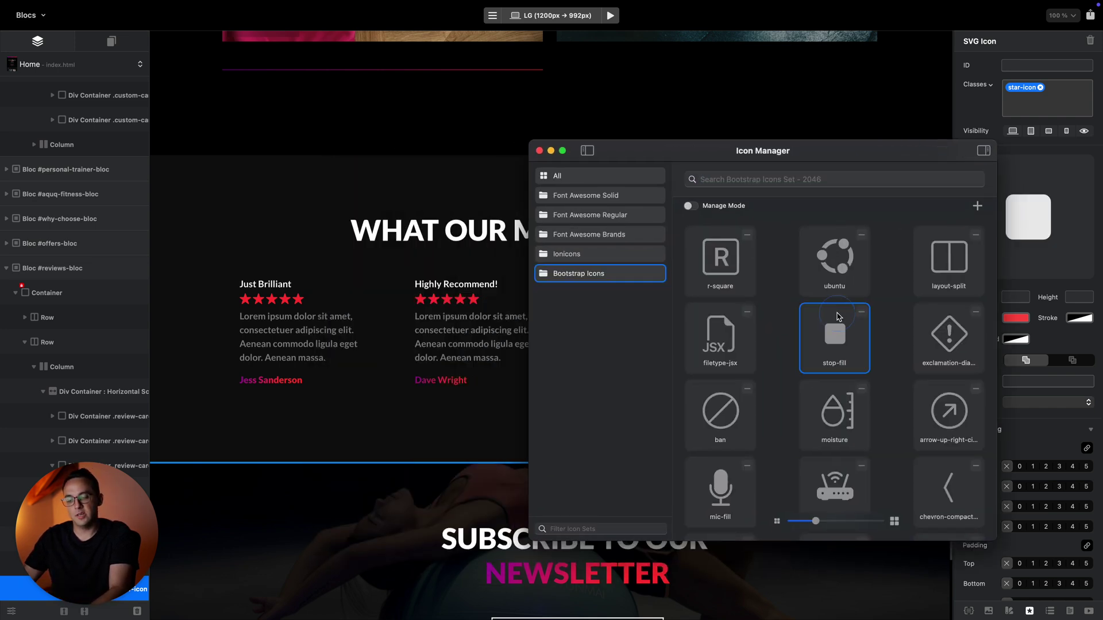
left_click(834, 243)
left_click(539, 151)
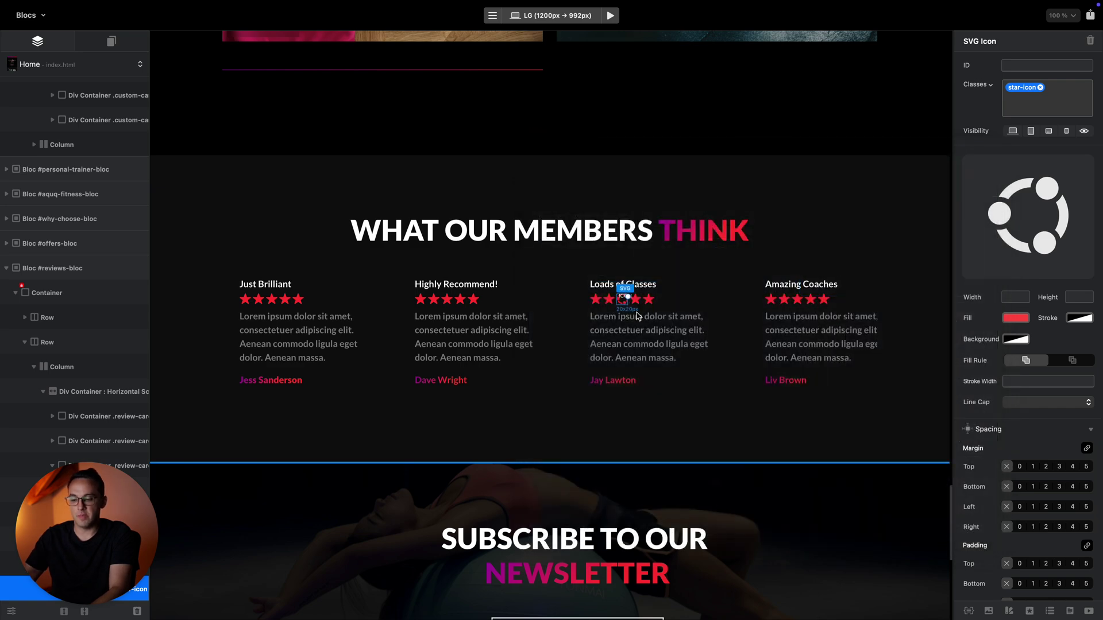
left_click(651, 267)
scroll(632, 275, "up", 5)
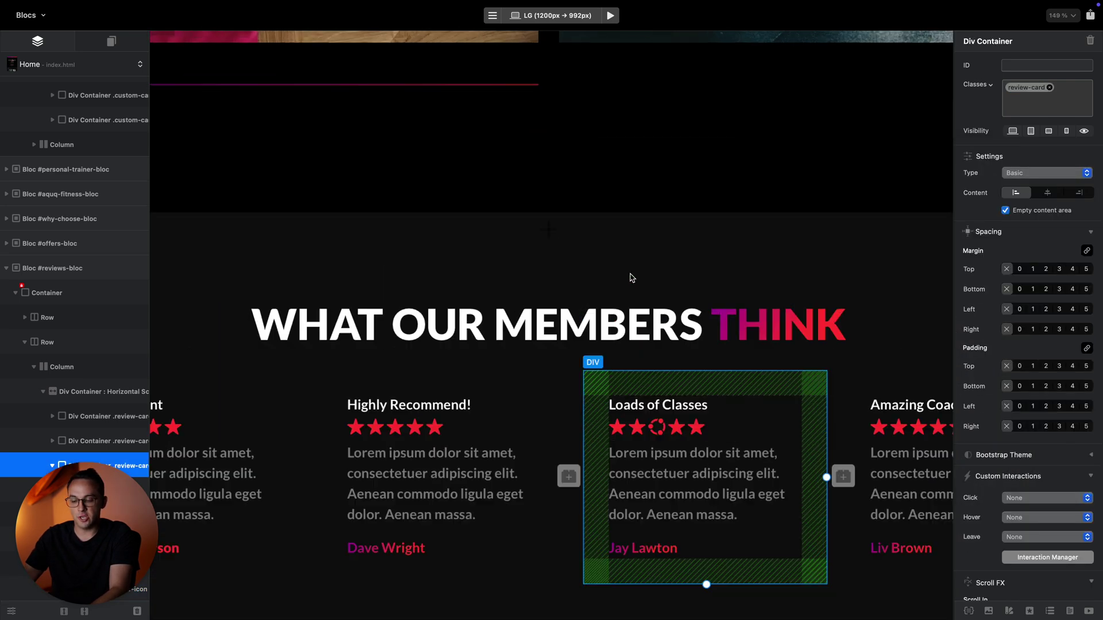
scroll(630, 276, "down", 3)
scroll(639, 253, "up", 3)
Reset the page view to 100% and collapse the Layers panel to top-level blocs, selecting the reviews bloc.
scroll(639, 253, "up", 1)
left_click(700, 258)
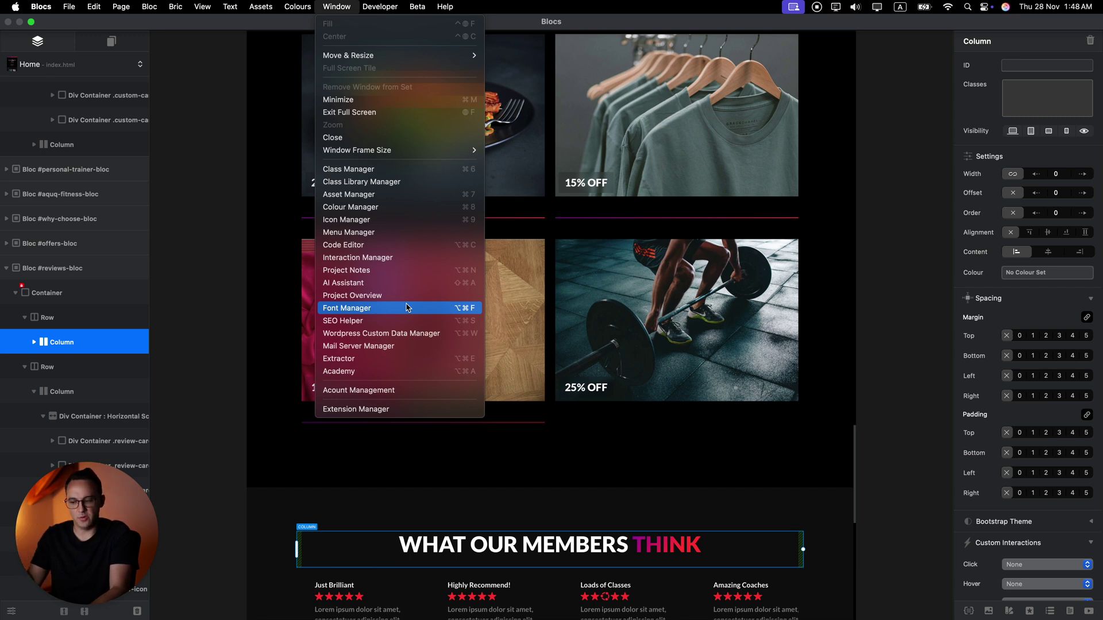
left_click(554, 501)
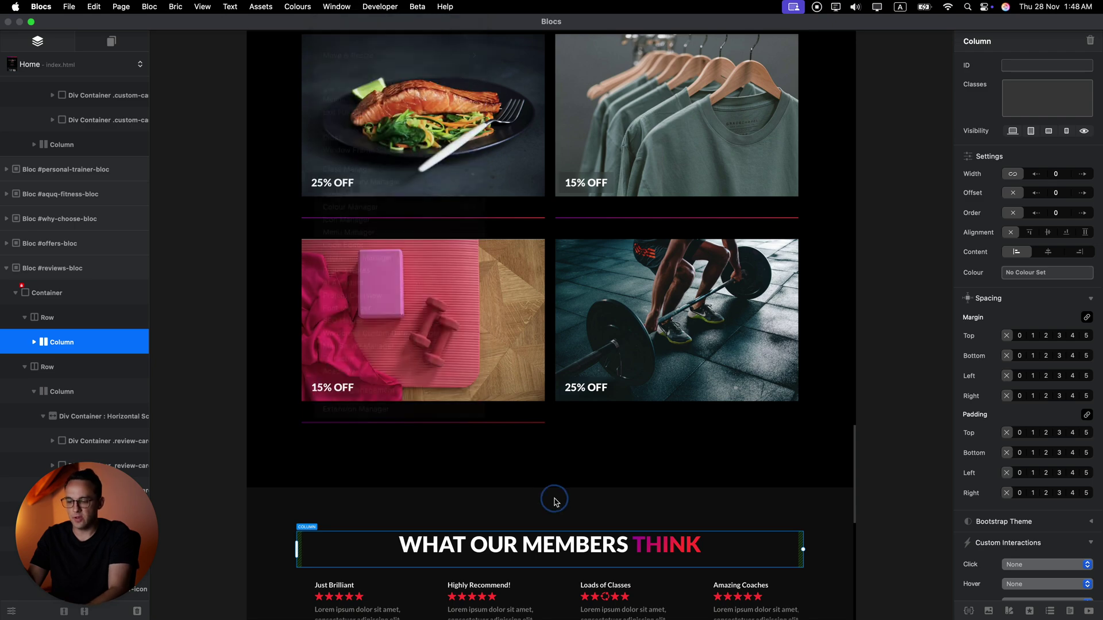
scroll(416, 287, "up", 20)
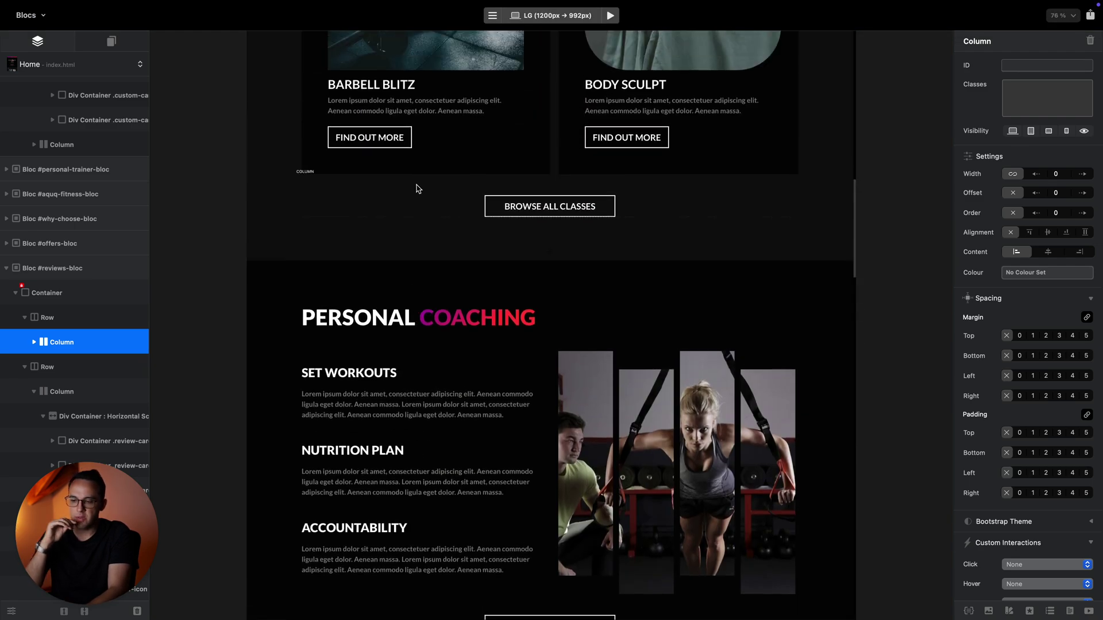
scroll(417, 189, "up", 2)
key("super+0")
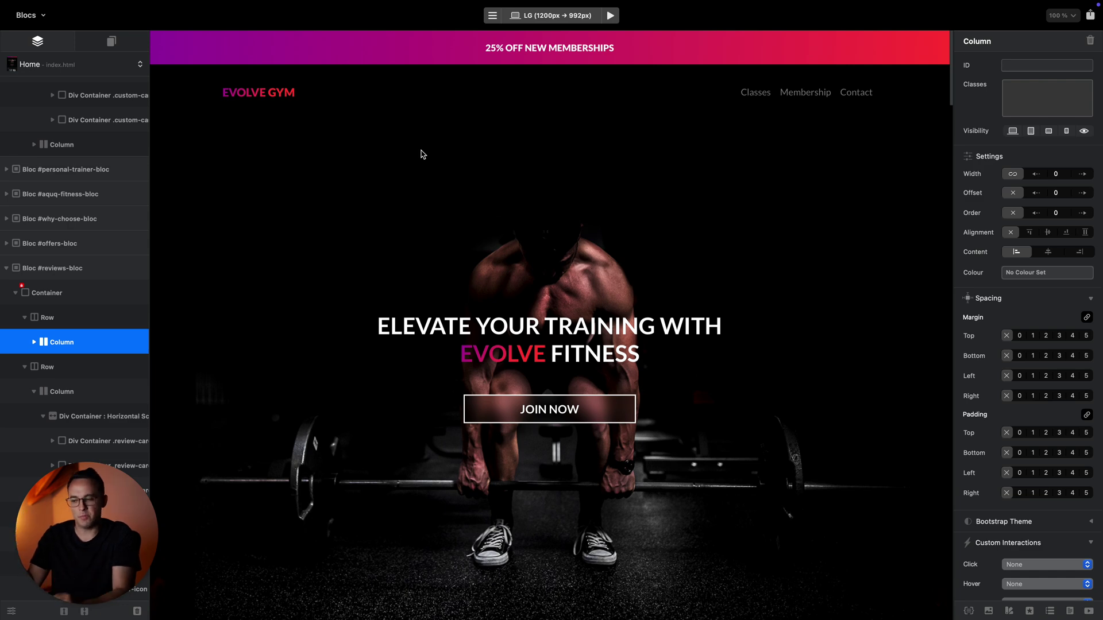
left_click(84, 611)
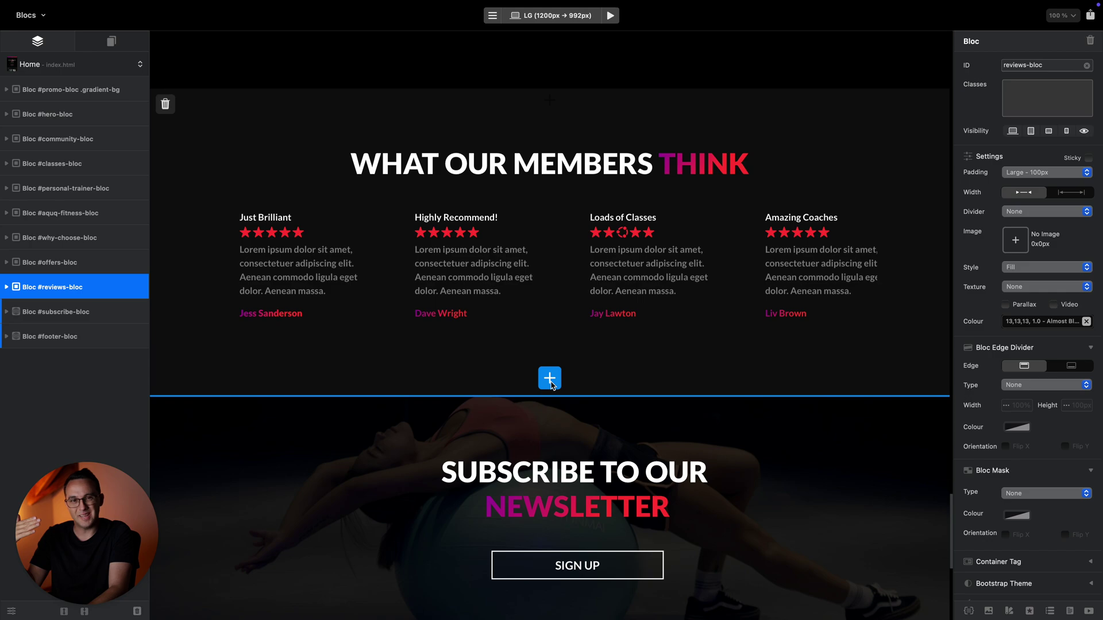
Open the bloc library for a new bloc below the reviews and filter it to the Minimalist Library.
left_click(550, 379)
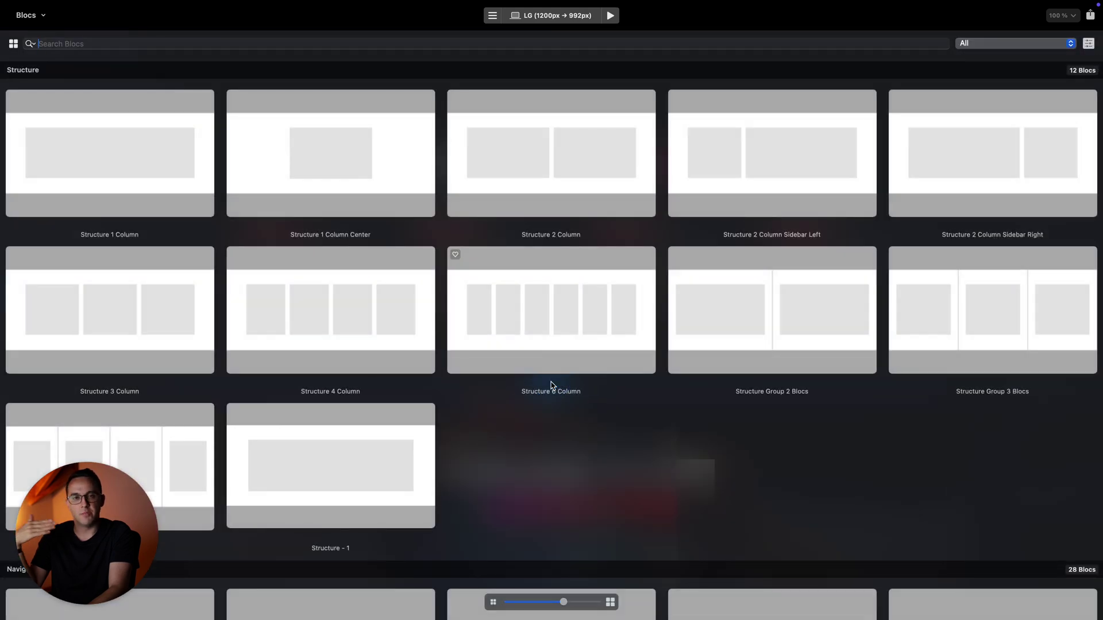
scroll(551, 382, "down", 20)
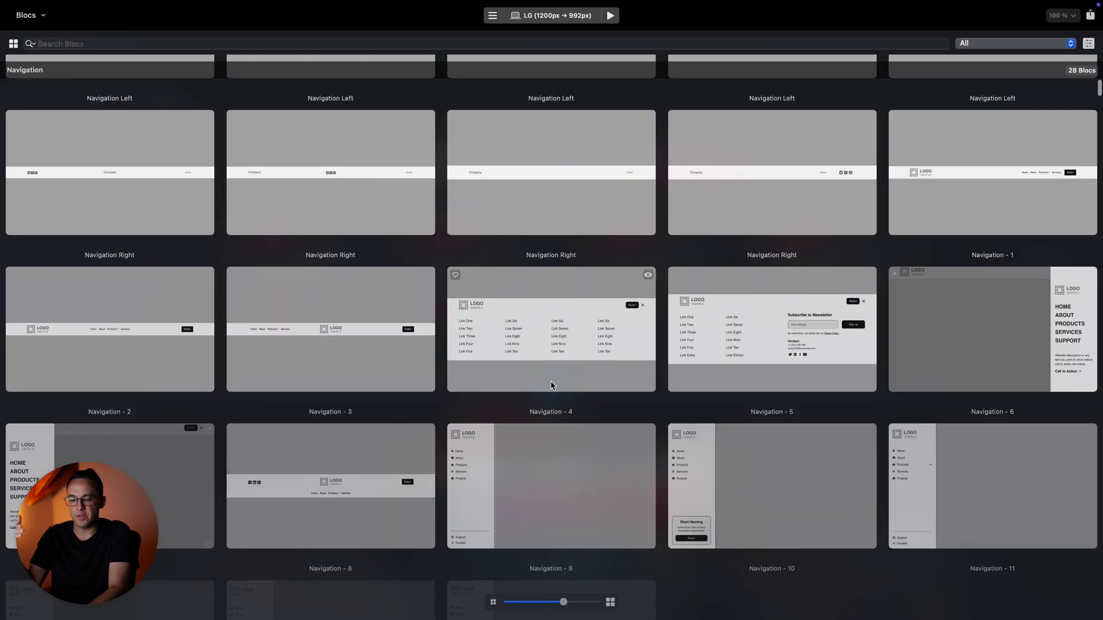
scroll(551, 385, "down", 10)
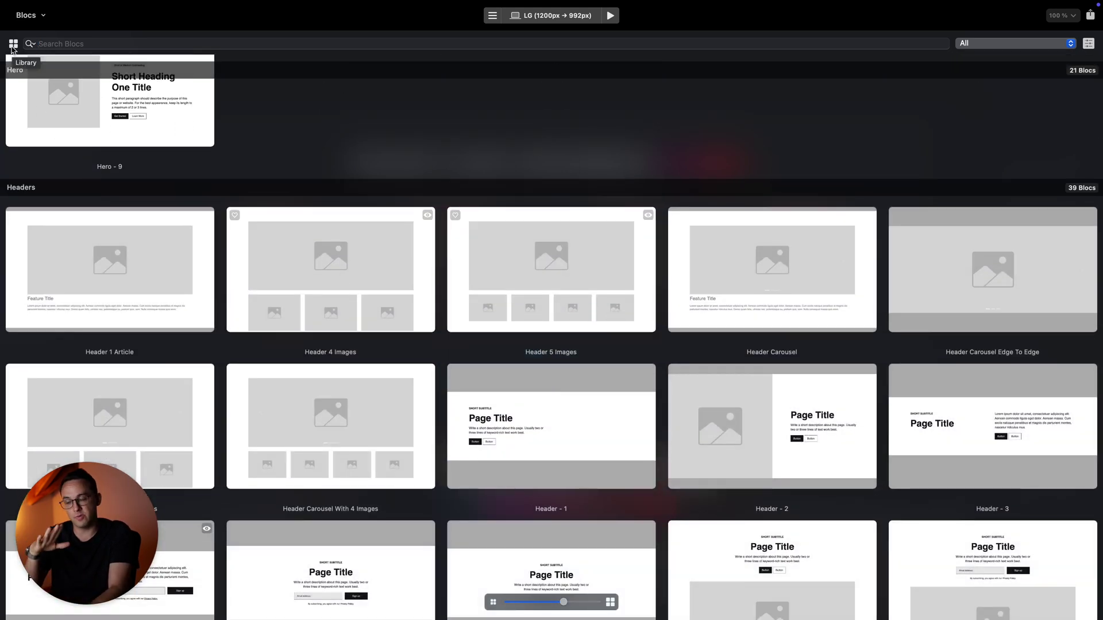
left_click(30, 44)
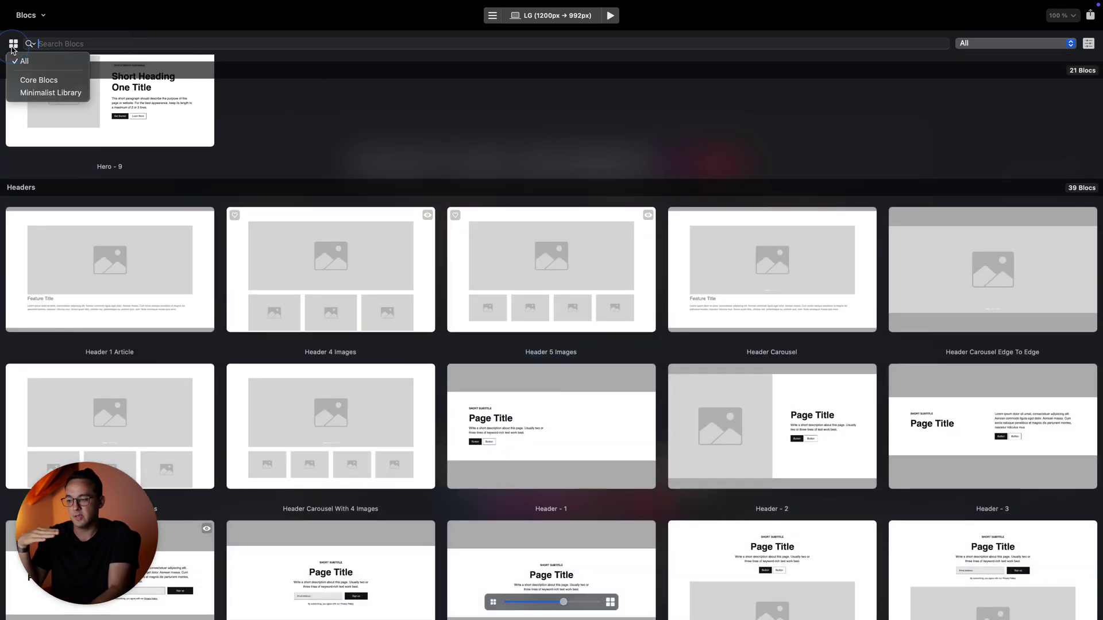
left_click(46, 81)
left_click(12, 45)
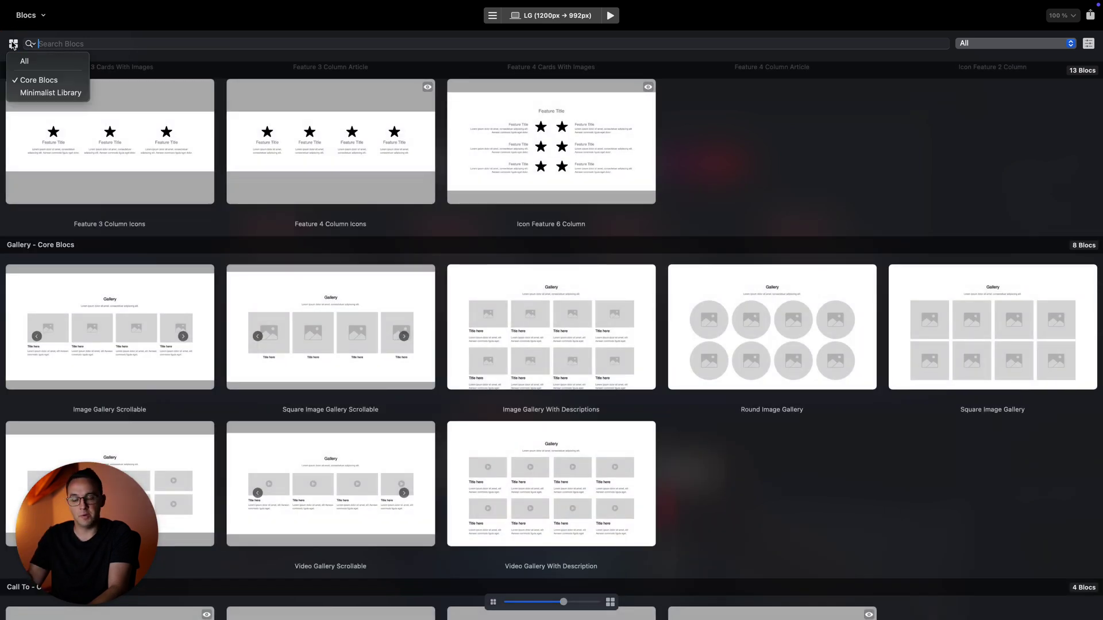
left_click(50, 92)
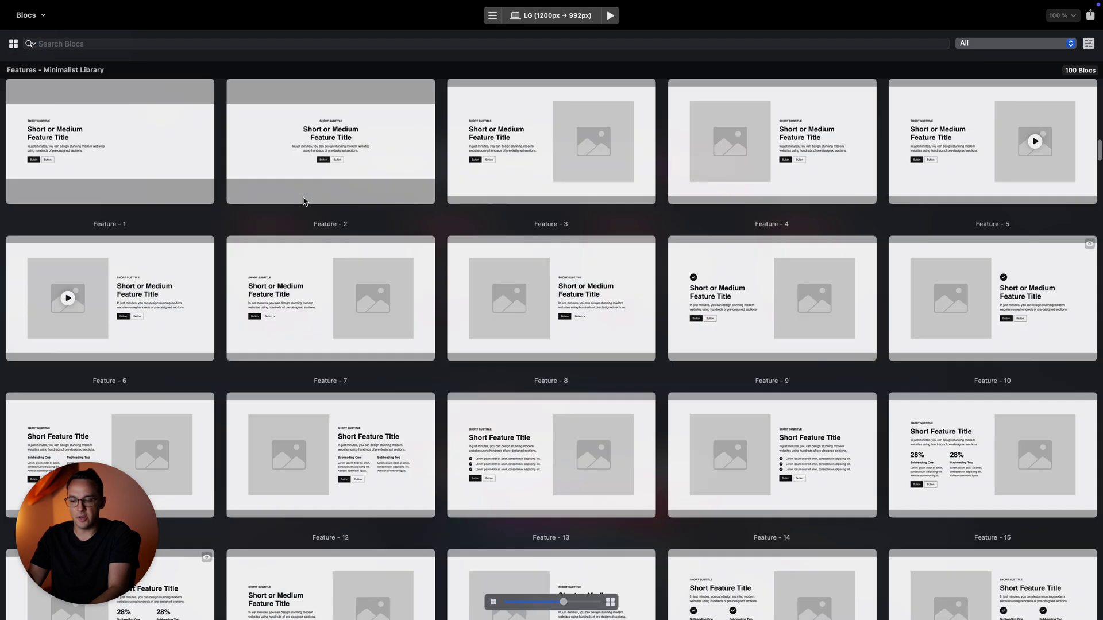
Scroll the Minimalist blocs to Call To Action, trying two-per-row previews before returning to six per row.
scroll(303, 201, "down", 15)
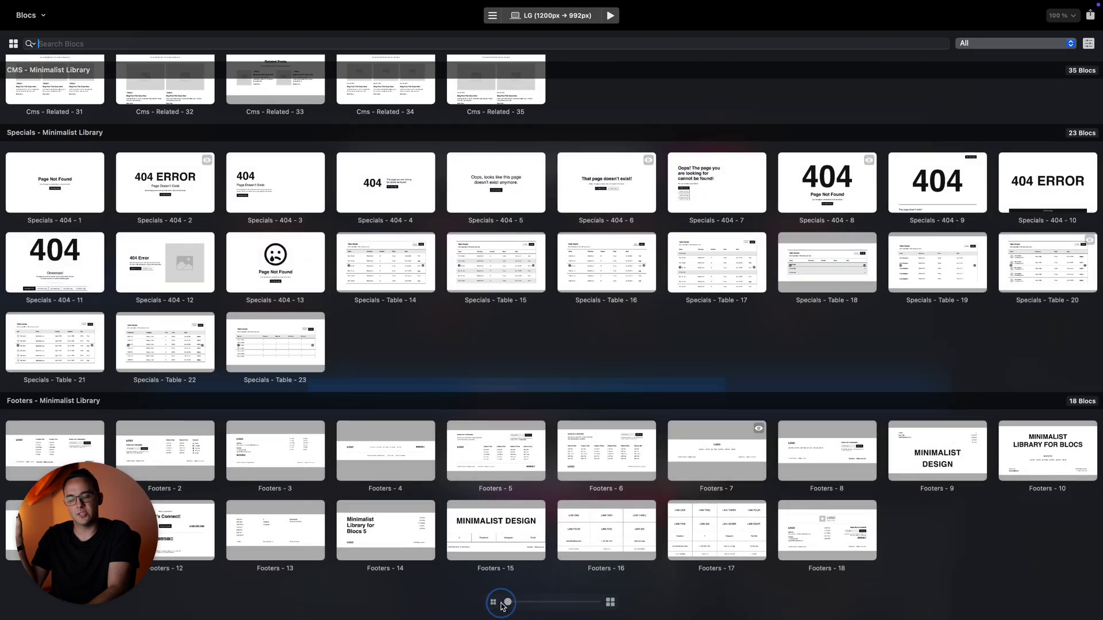
left_click_drag(502, 606, 637, 596)
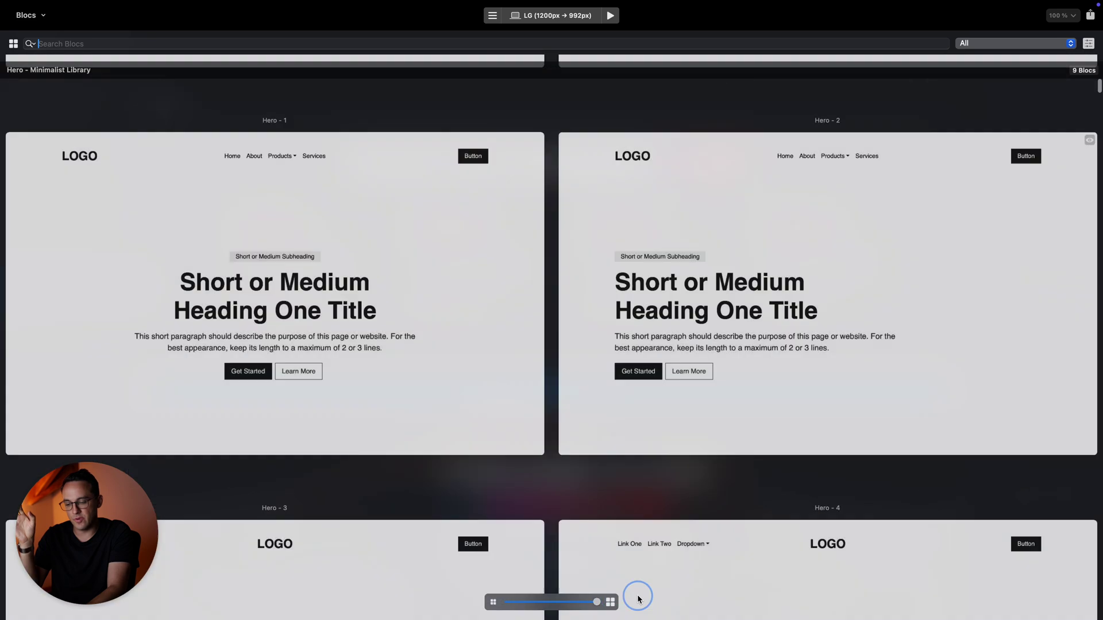
scroll(645, 415, "down", 15)
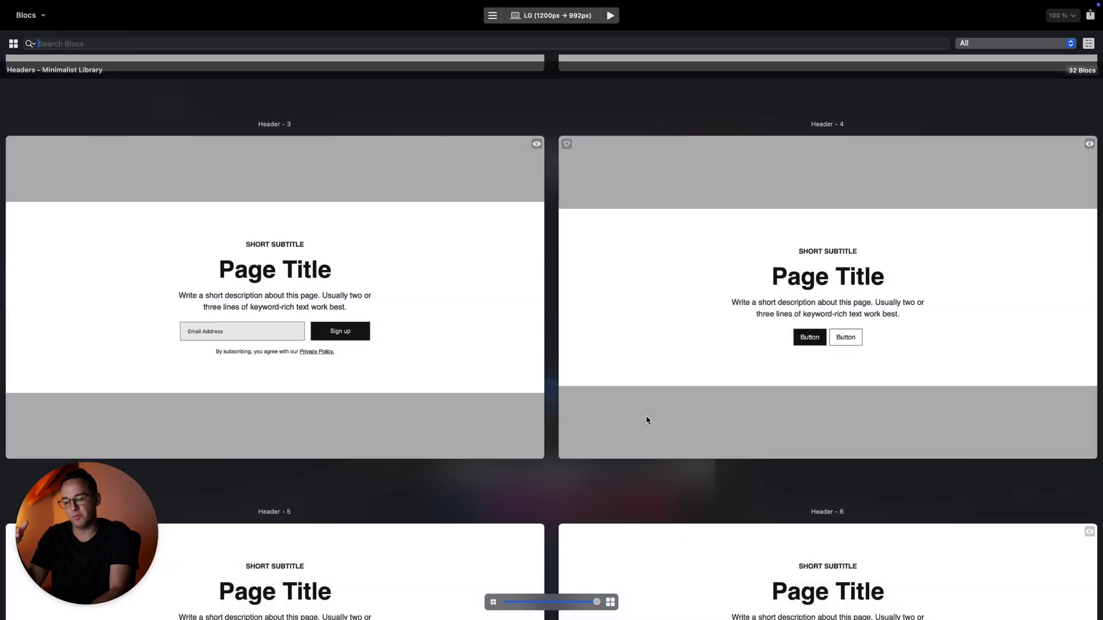
mouse_move(568, 603)
left_mouse_down()
mouse_move(545, 607)
mouse_move(564, 603)
left_mouse_up()
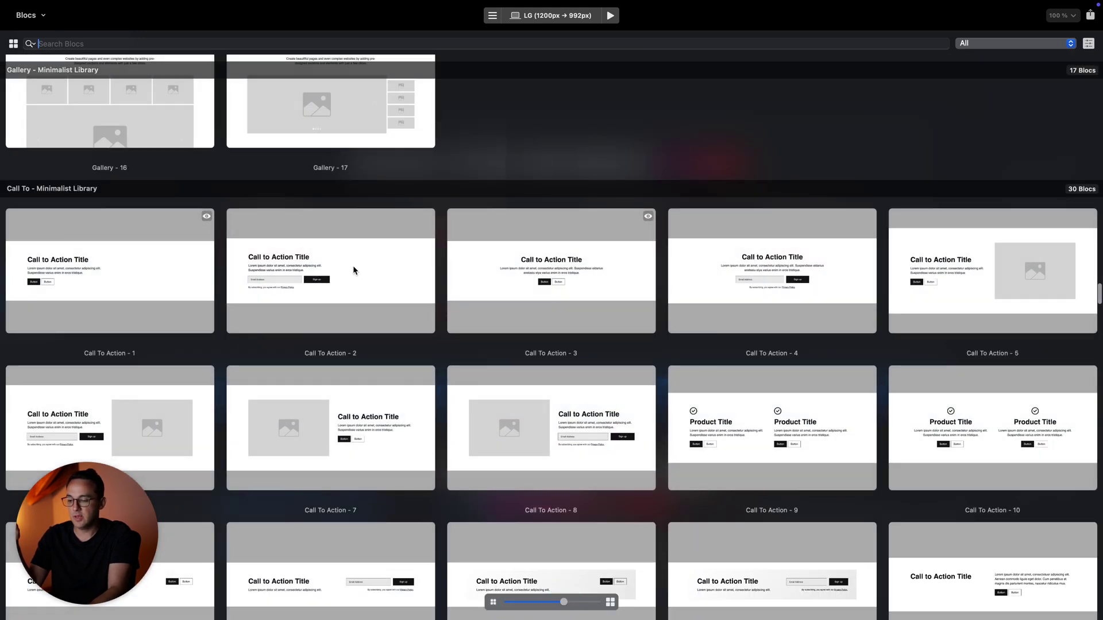
Insert the Call To Action - 7 bloc, remove its purple background and delete its red button.
left_click(342, 402)
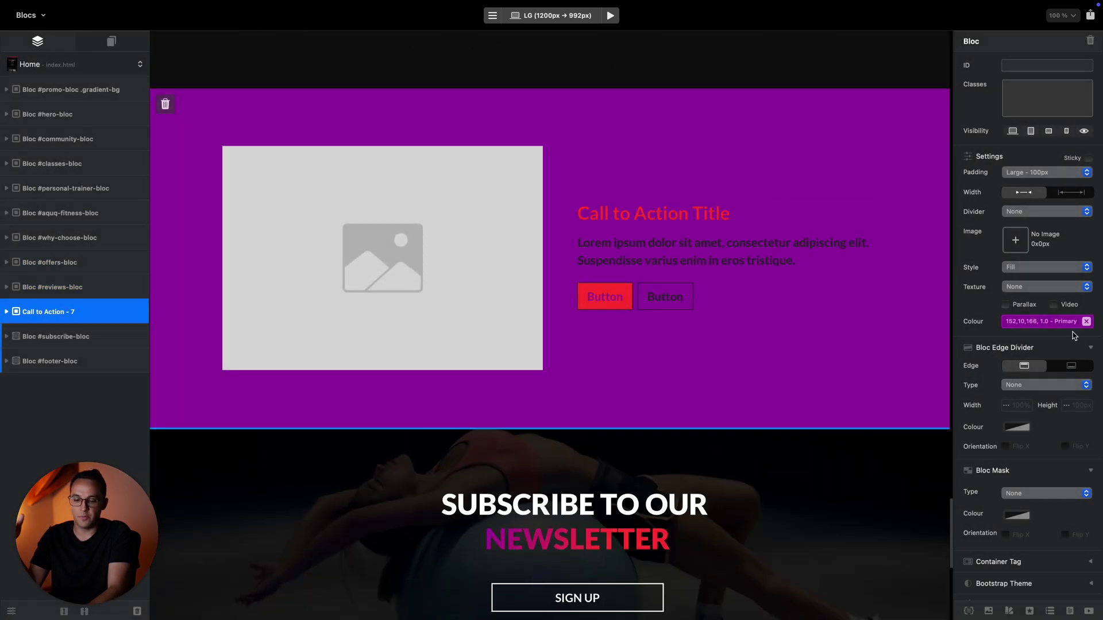
left_click(1086, 322)
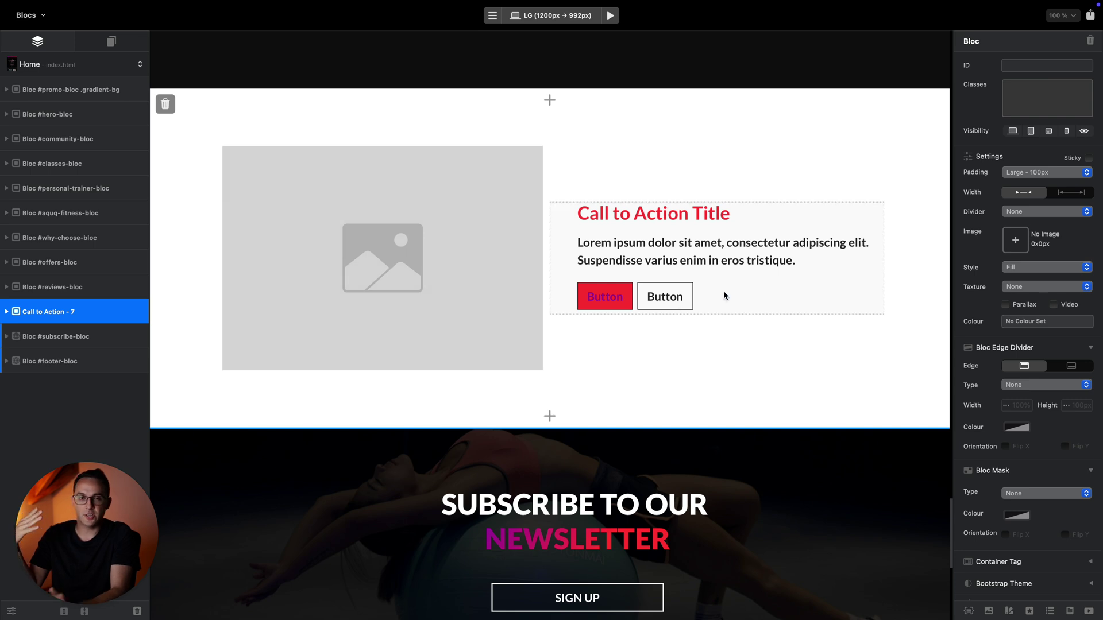
left_click(608, 298)
key("super+BackSpace")
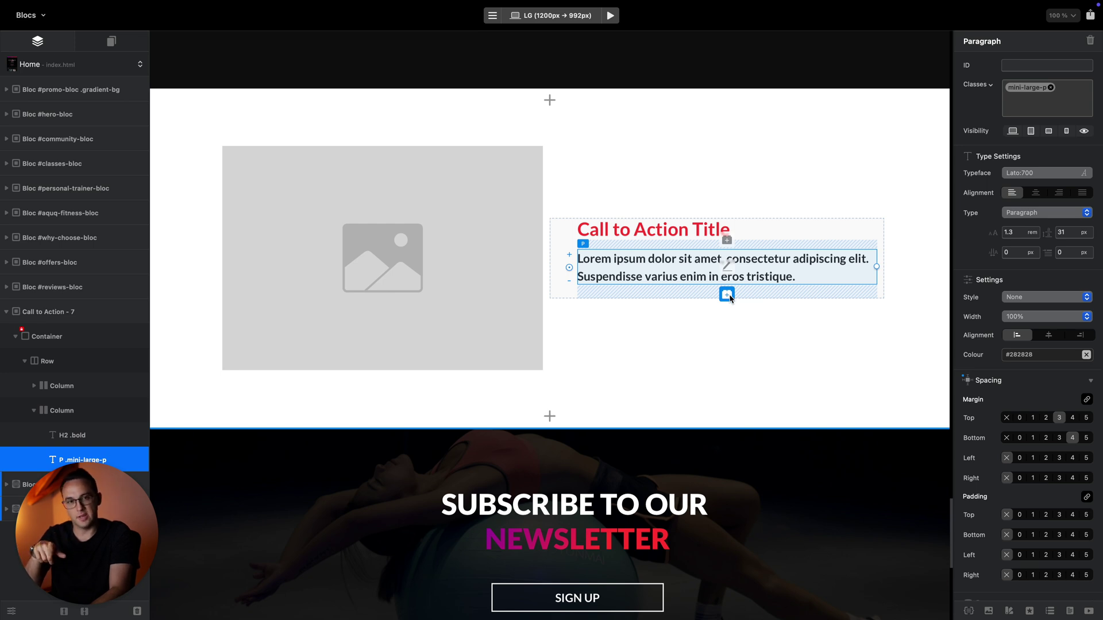
Insert a Button bric from the library below the call-to-action paragraph.
left_click(727, 296)
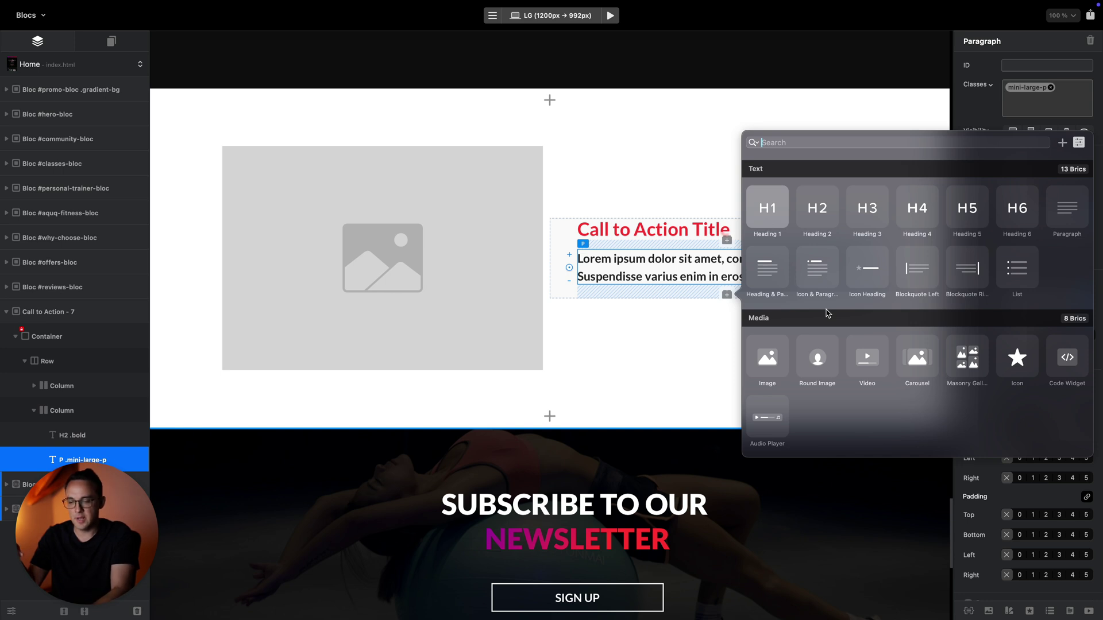
scroll(827, 313, "down", 10)
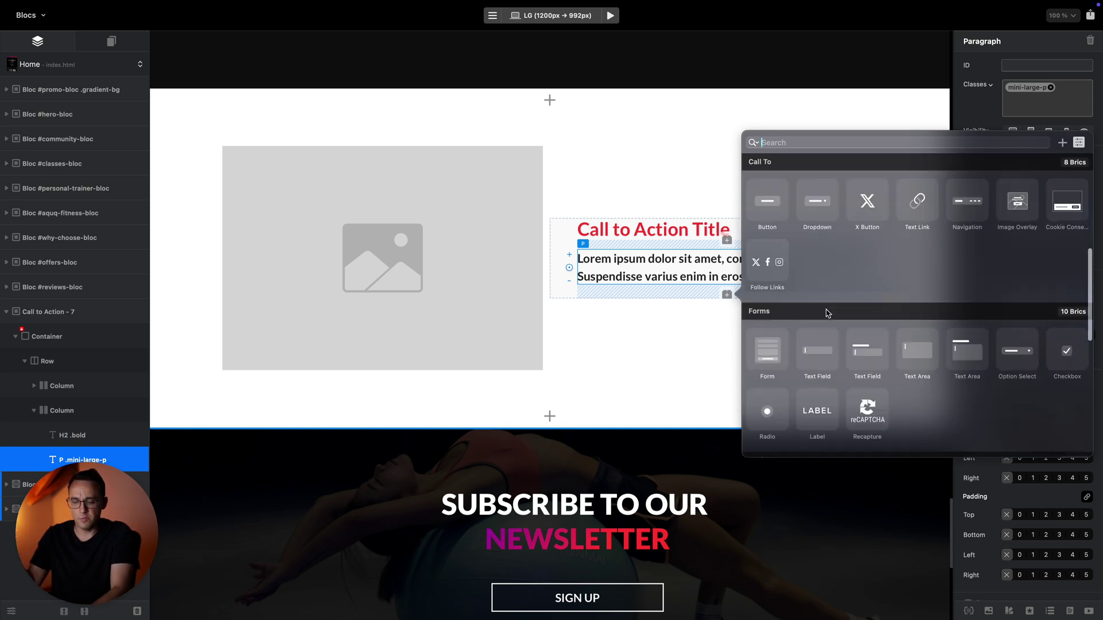
scroll(827, 313, "up", 5)
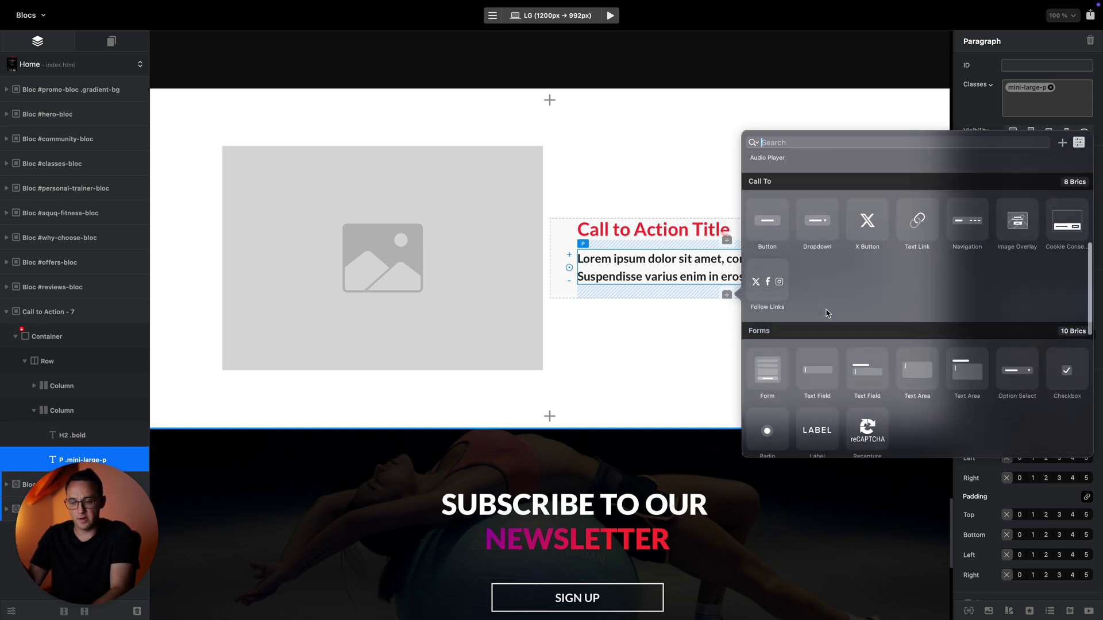
left_click(773, 291)
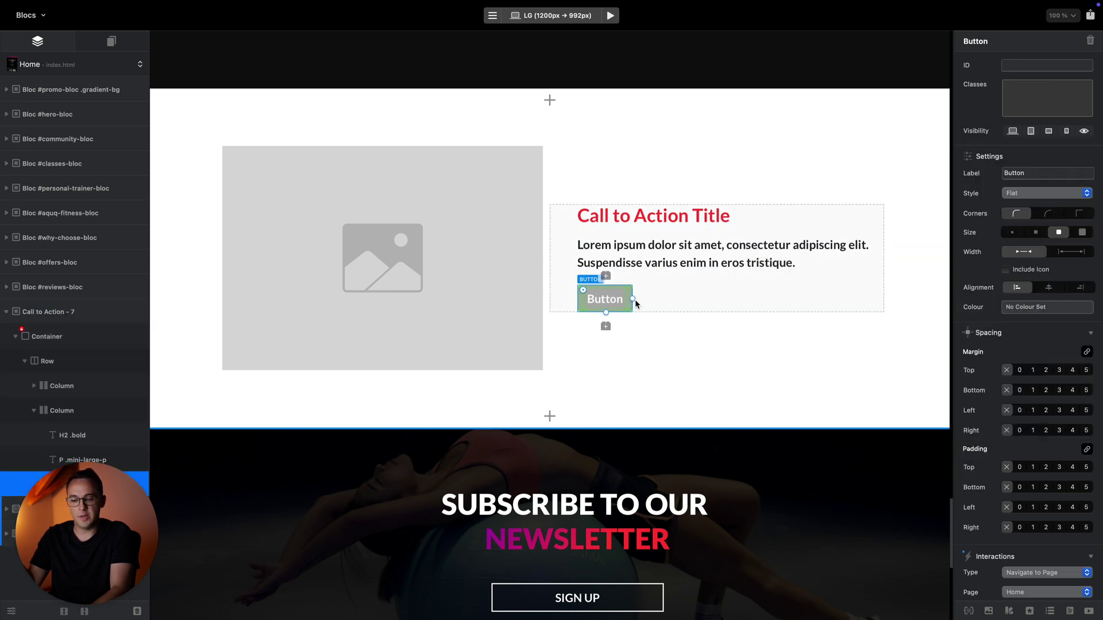
Make the button wider and taller, and round its corners into a pill shape.
left_click_drag(632, 298, 701, 299)
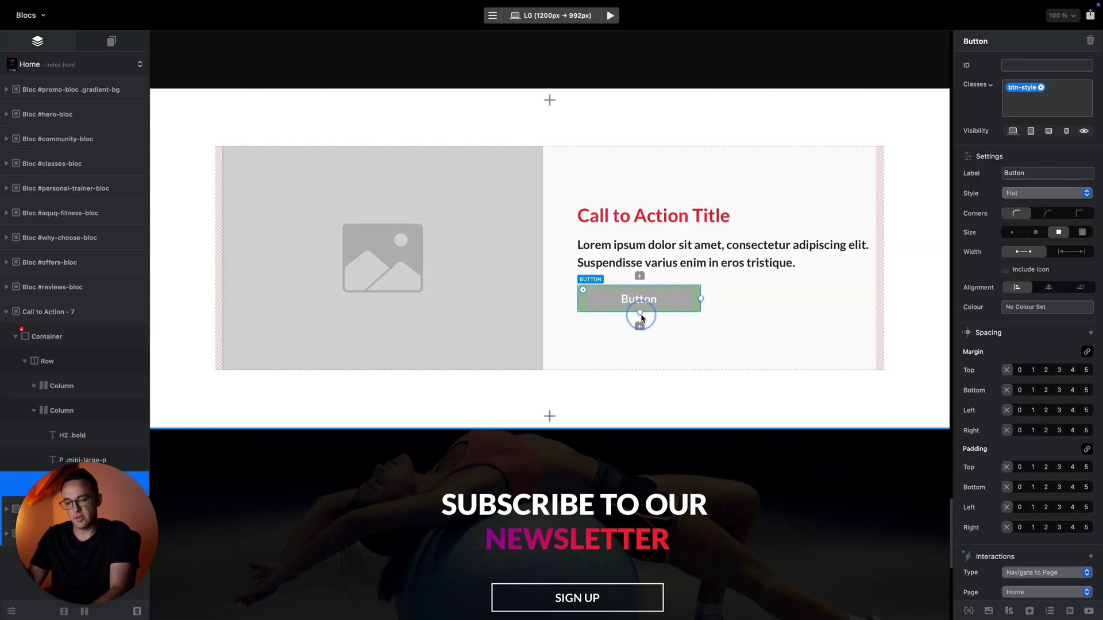
left_click(641, 316)
left_click(636, 308)
left_click(641, 329)
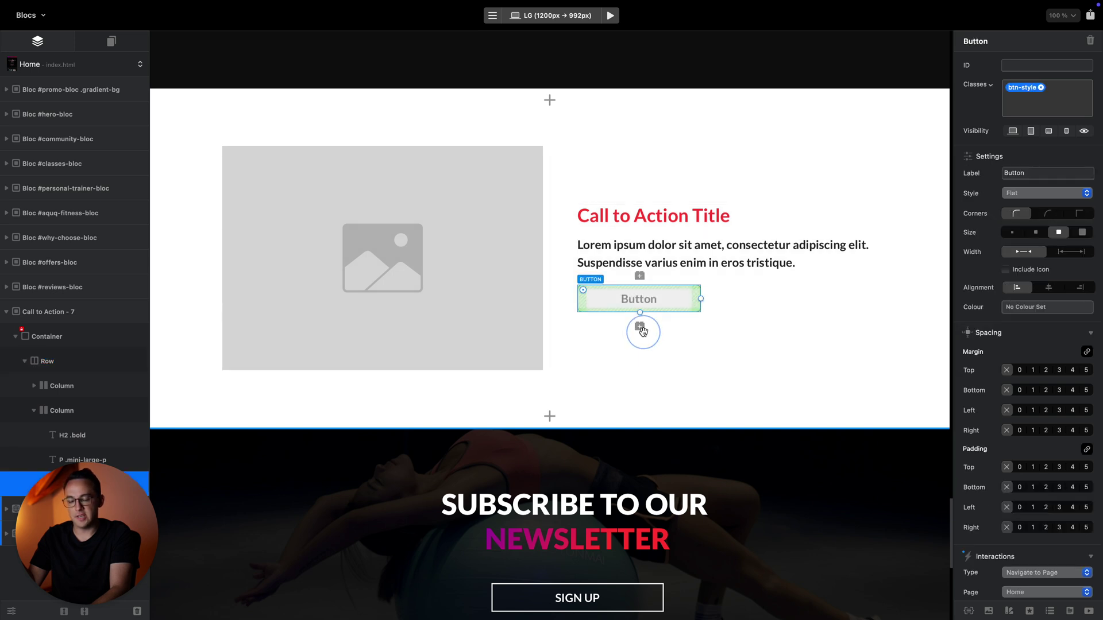
left_click_drag(640, 314, 640, 340)
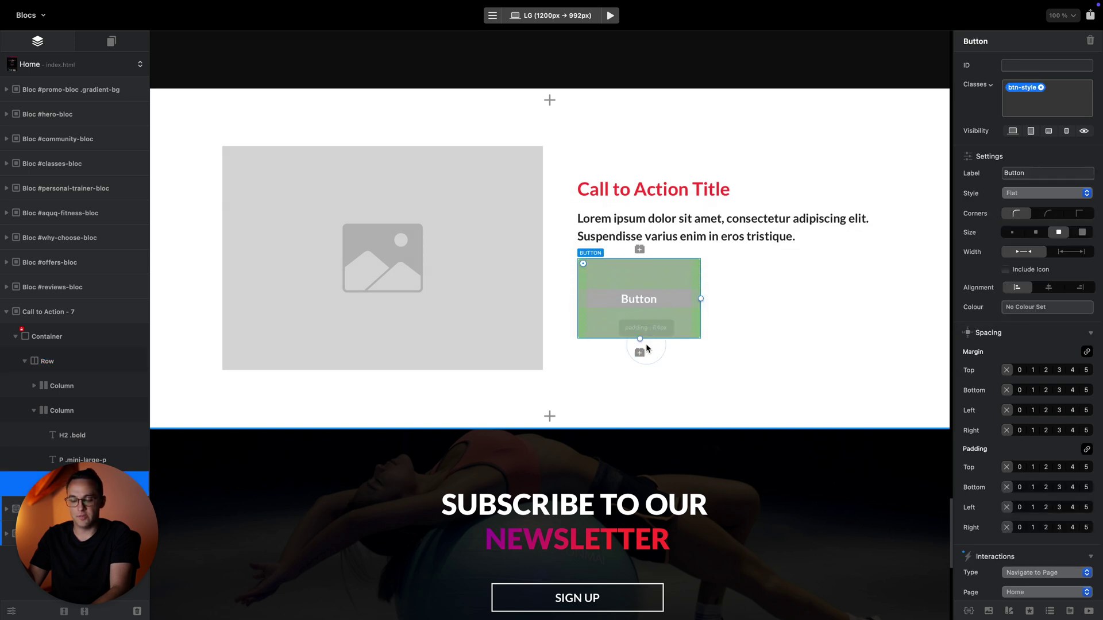
left_click_drag(583, 263, 640, 315)
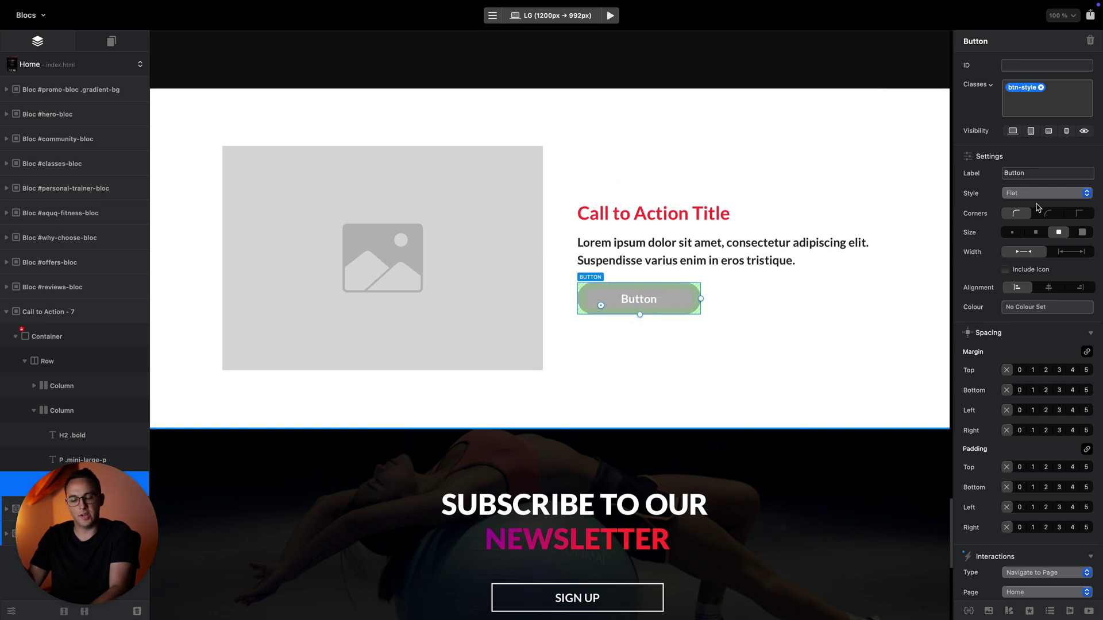
Fill the button with the red Secondary colour from the Colour Manager.
left_click(1037, 310)
left_click(296, 243)
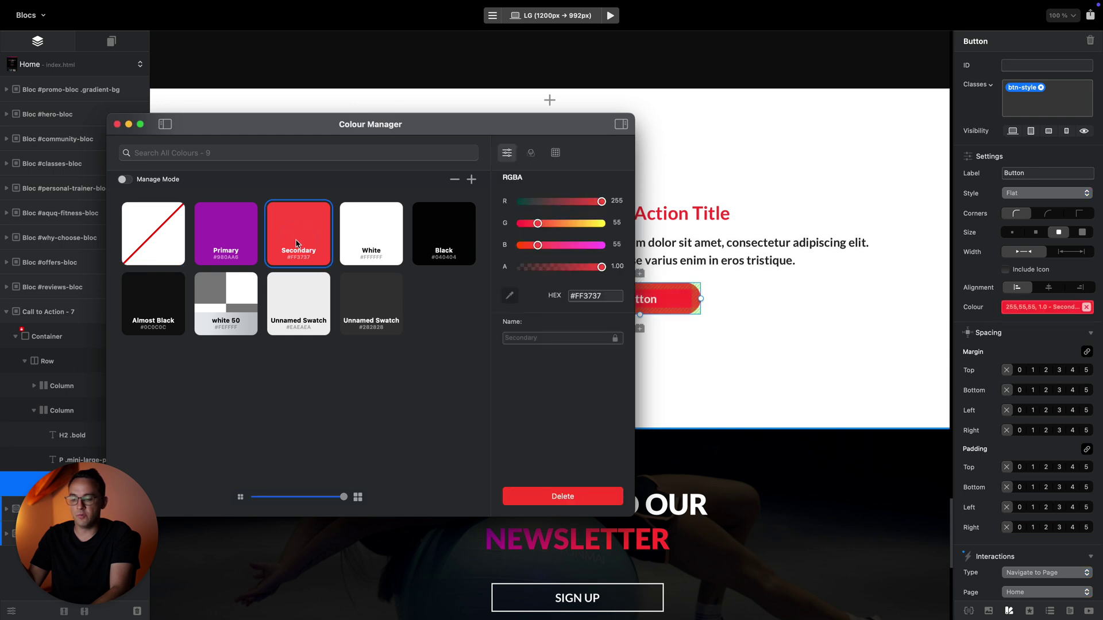
left_click(117, 124)
left_click(509, 142)
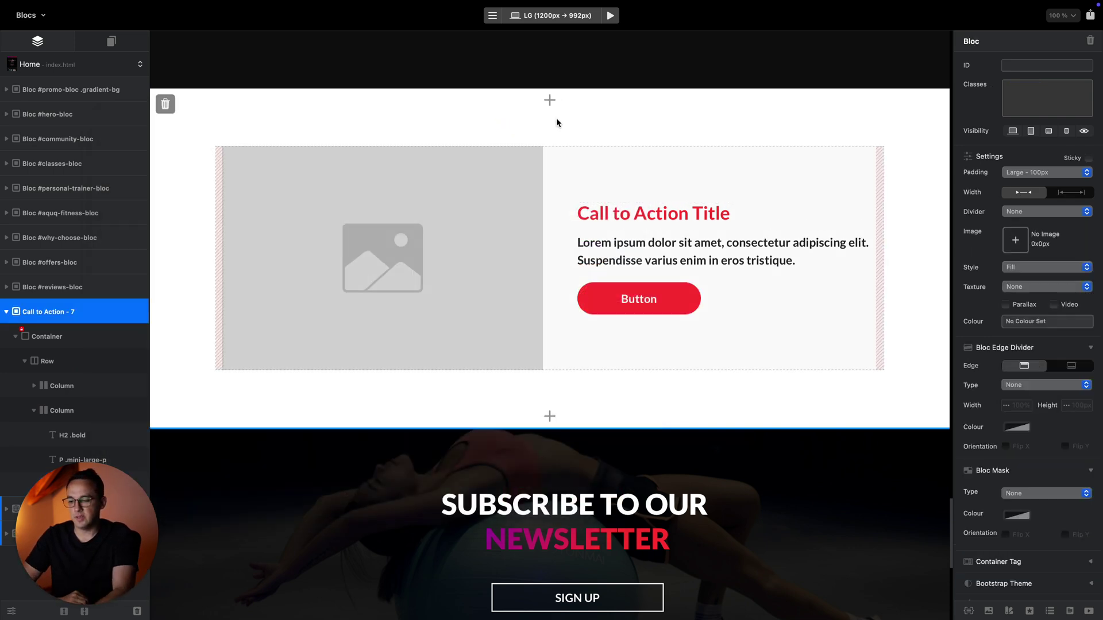
Replace the placeholder image with fitness-class.jpg from the Asset Manager.
left_click(444, 213)
double_click(444, 212)
left_click(731, 310)
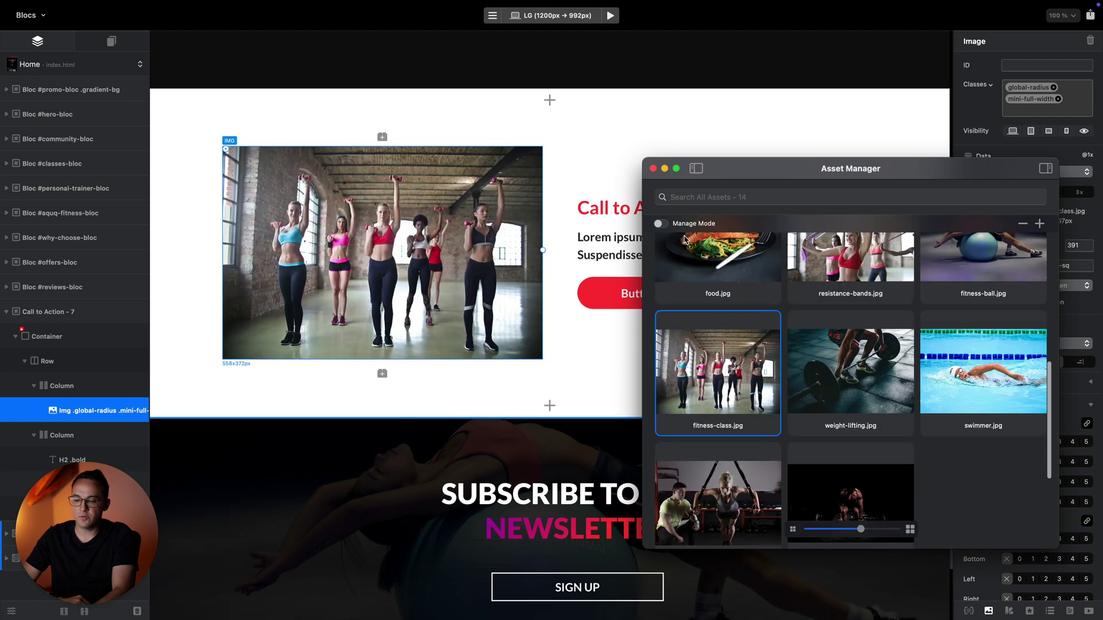
left_click(653, 169)
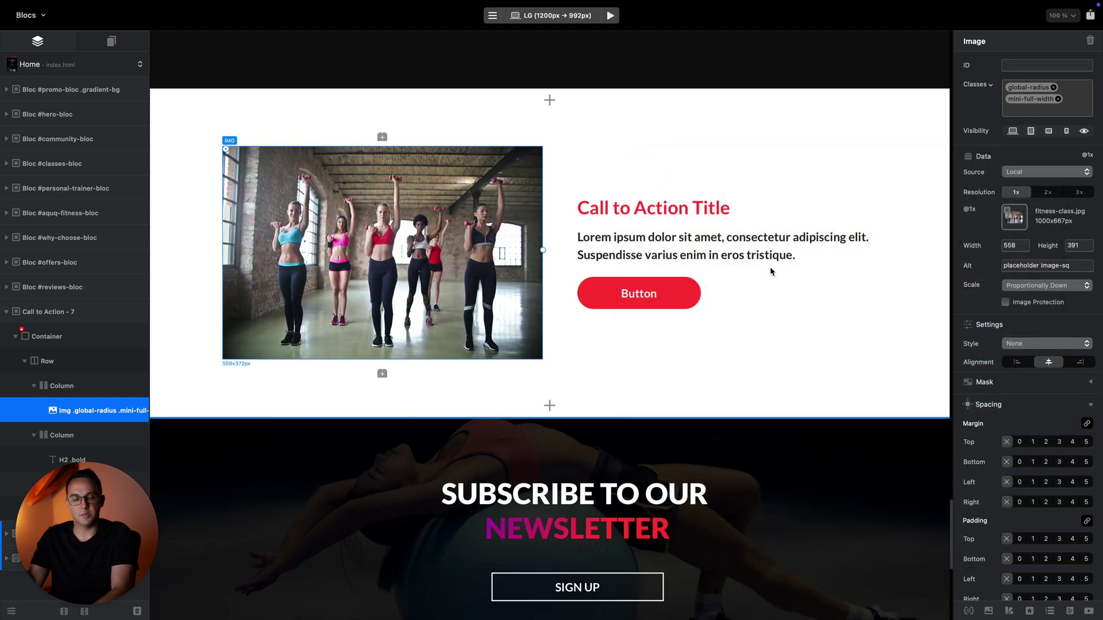
right_click(444, 217)
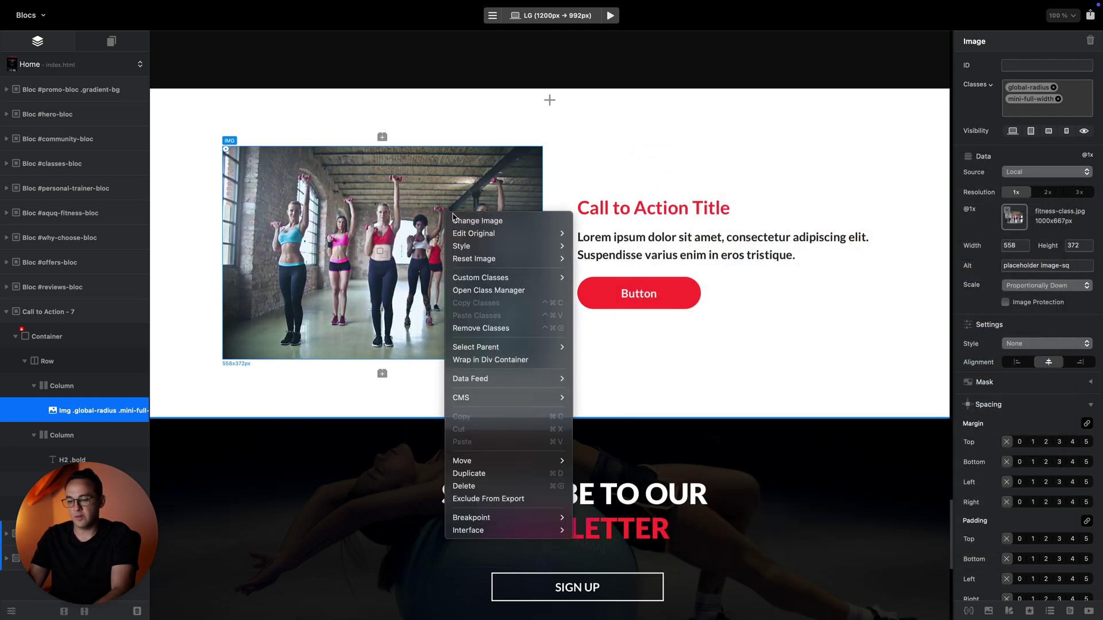
mouse_move(546, 233)
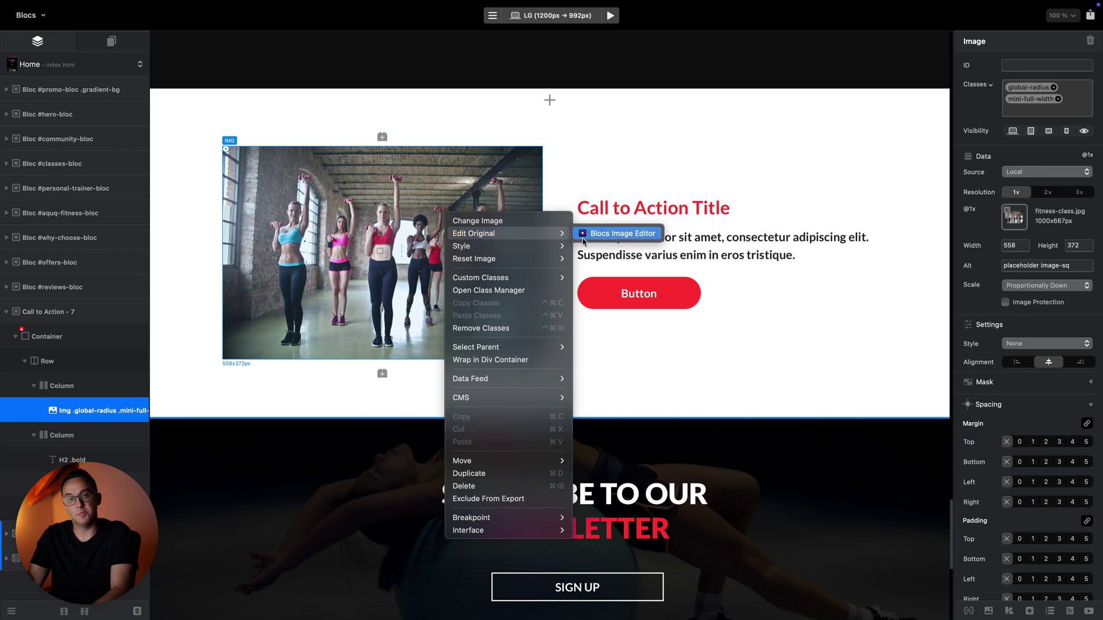
left_click(575, 139)
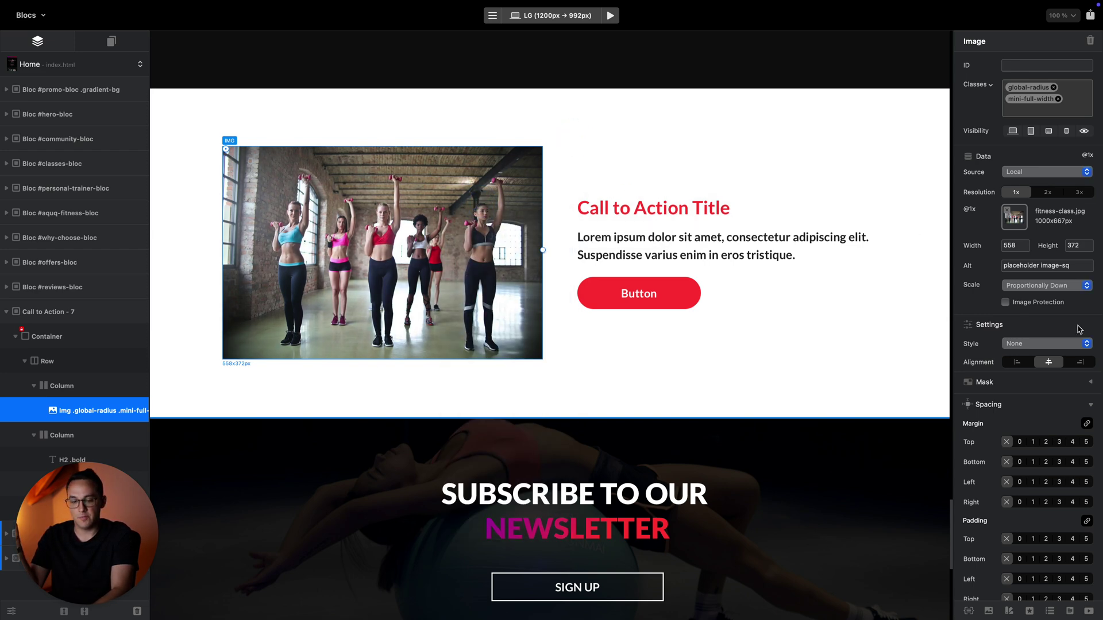
Set the photo's Mask Type to Hexagon Grid in the Image inspector.
scroll(1078, 329, "down", 5)
scroll(1078, 330, "down", 12)
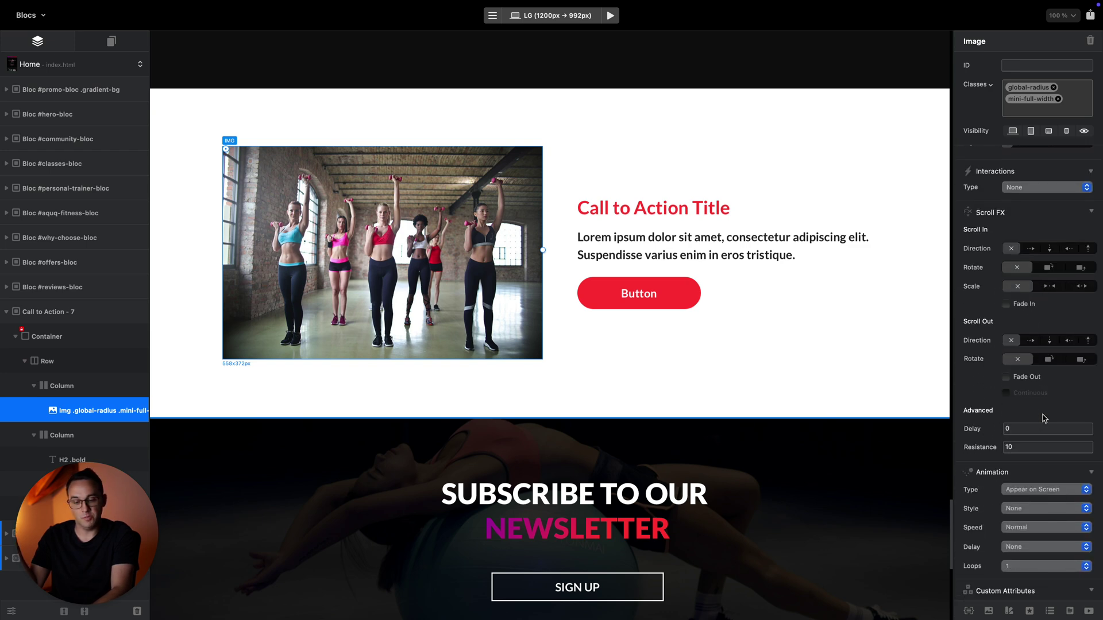
scroll(1045, 419, "up", 15)
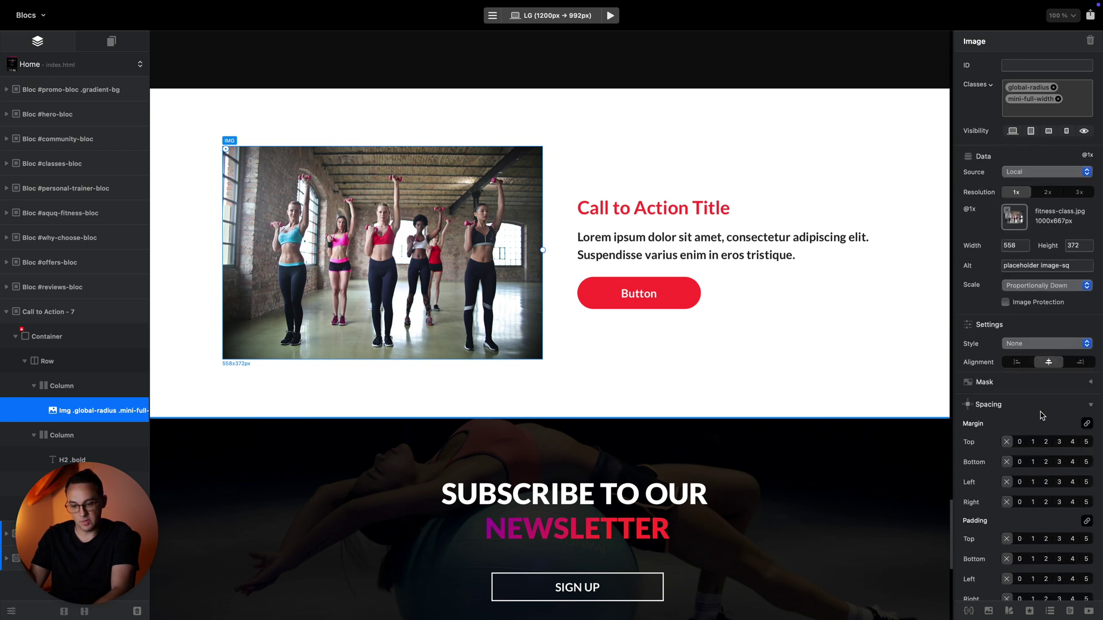
left_click(1000, 385)
left_click(1033, 406)
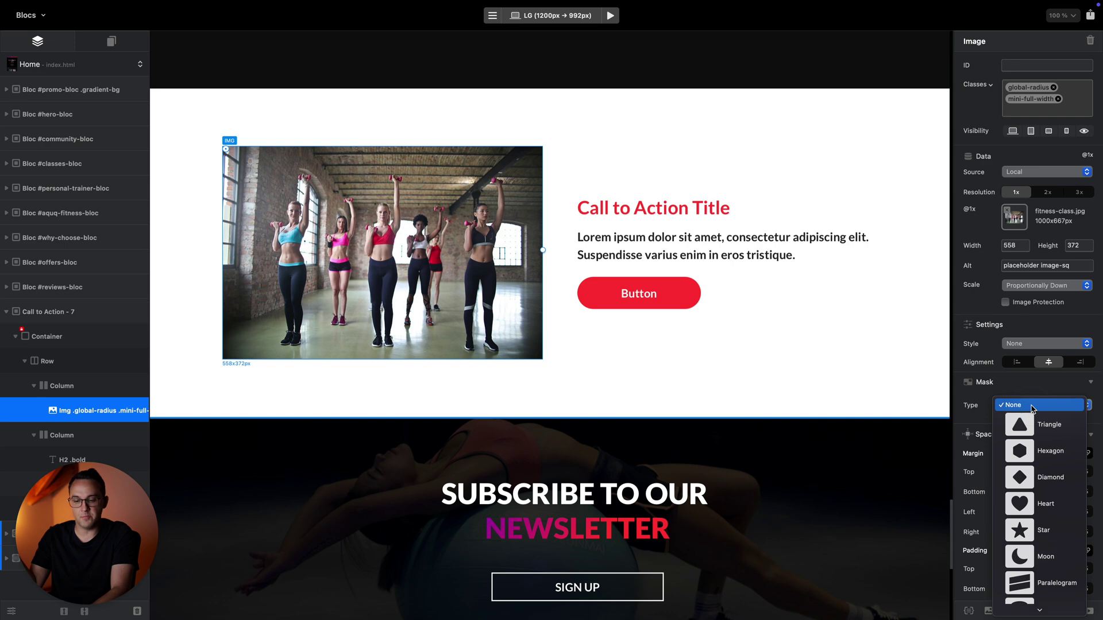
left_click(1041, 441)
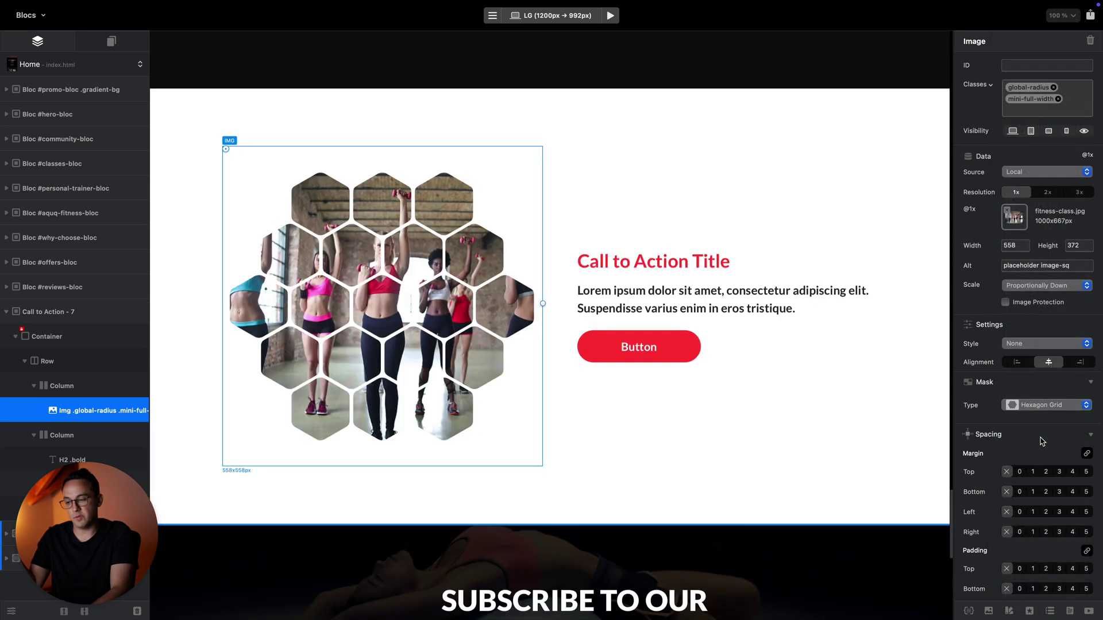
left_click(616, 450)
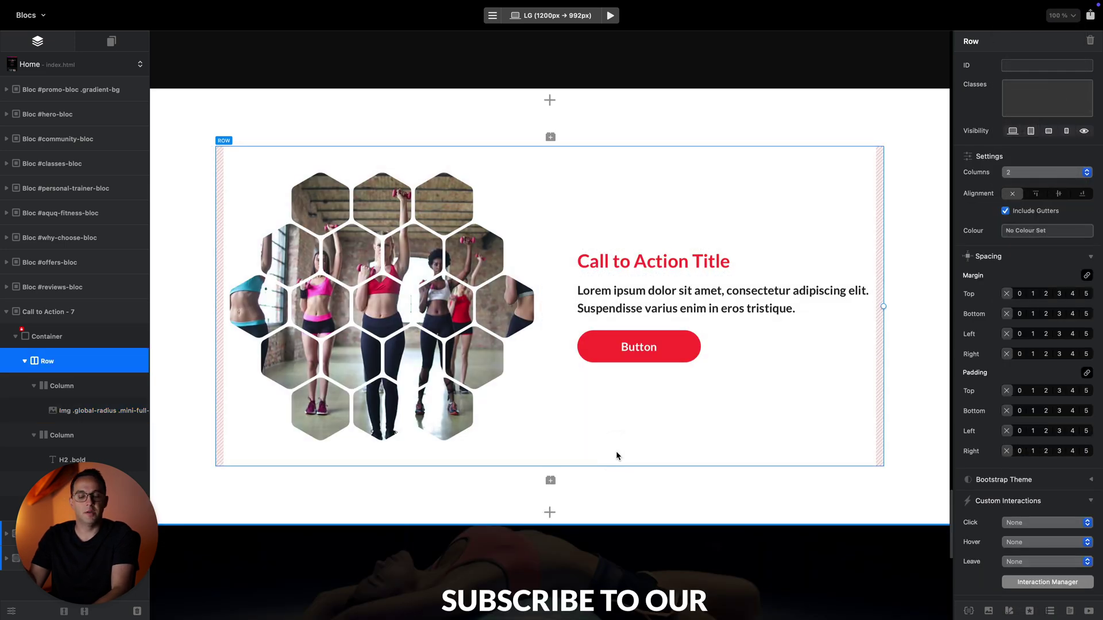
left_click(309, 253)
left_click(1059, 406)
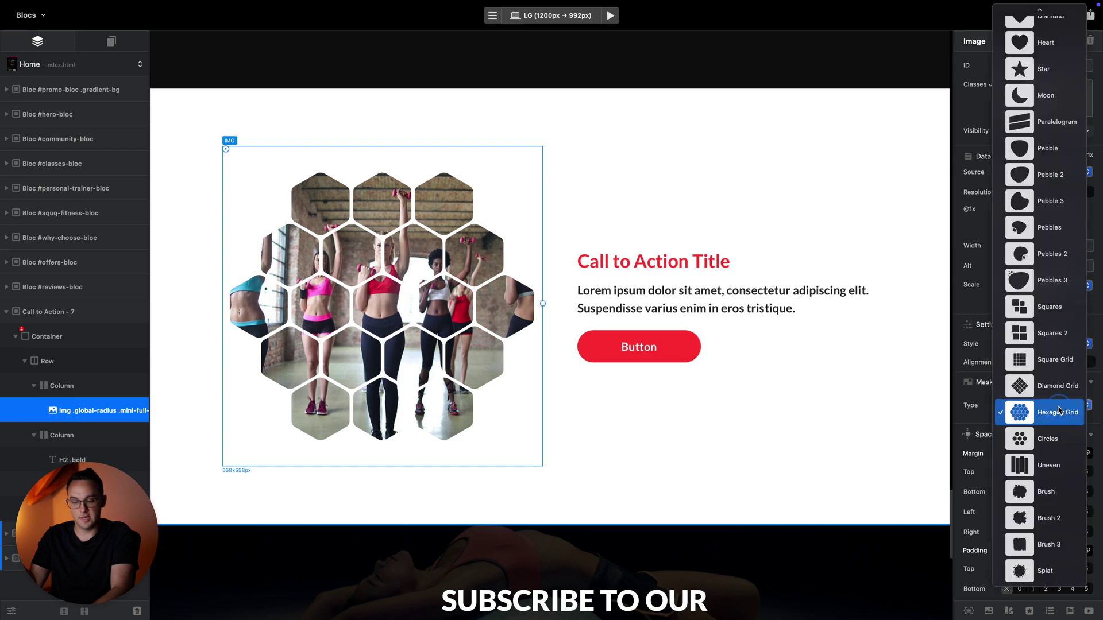
Switch the photo mask to Brush, then review the Publish dialog and cancel without adding a server.
left_click(1060, 489)
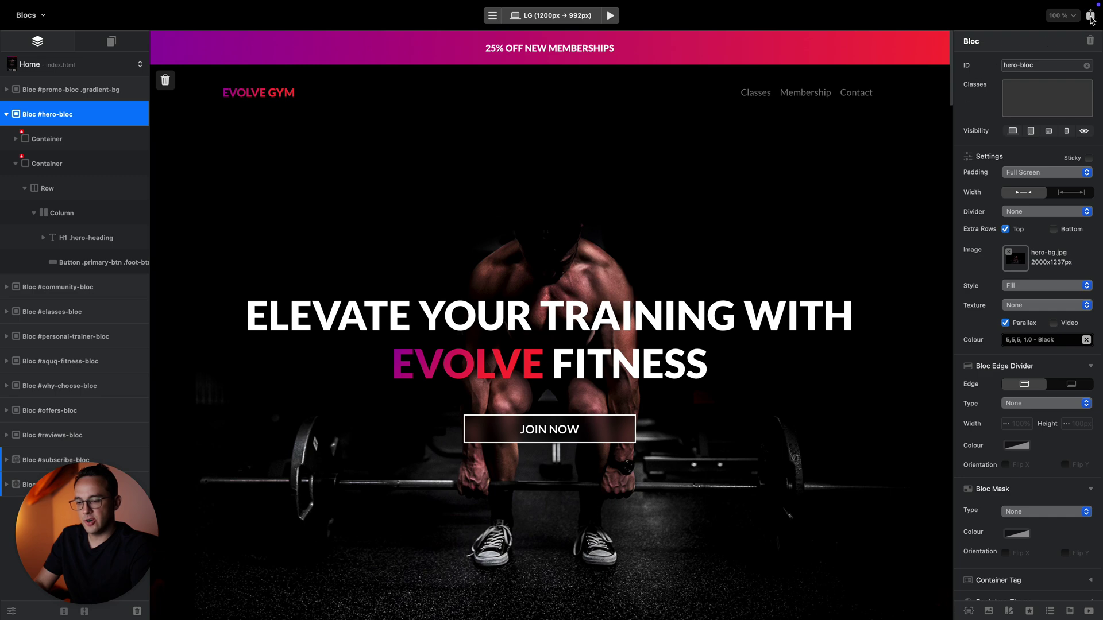
left_click(1090, 16)
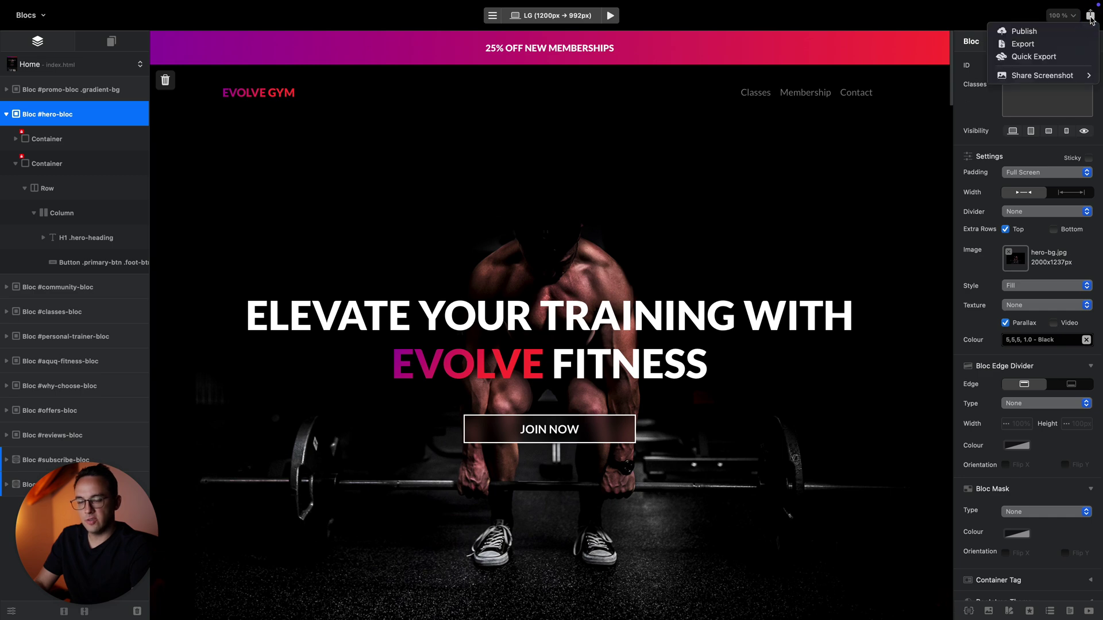
left_click(1065, 35)
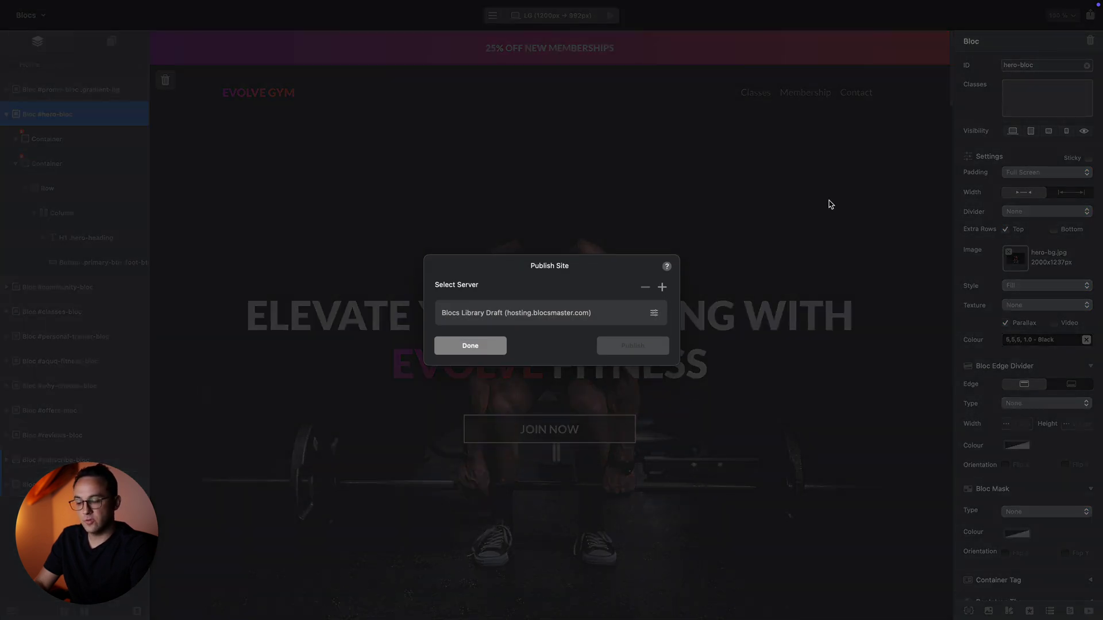
left_click(662, 287)
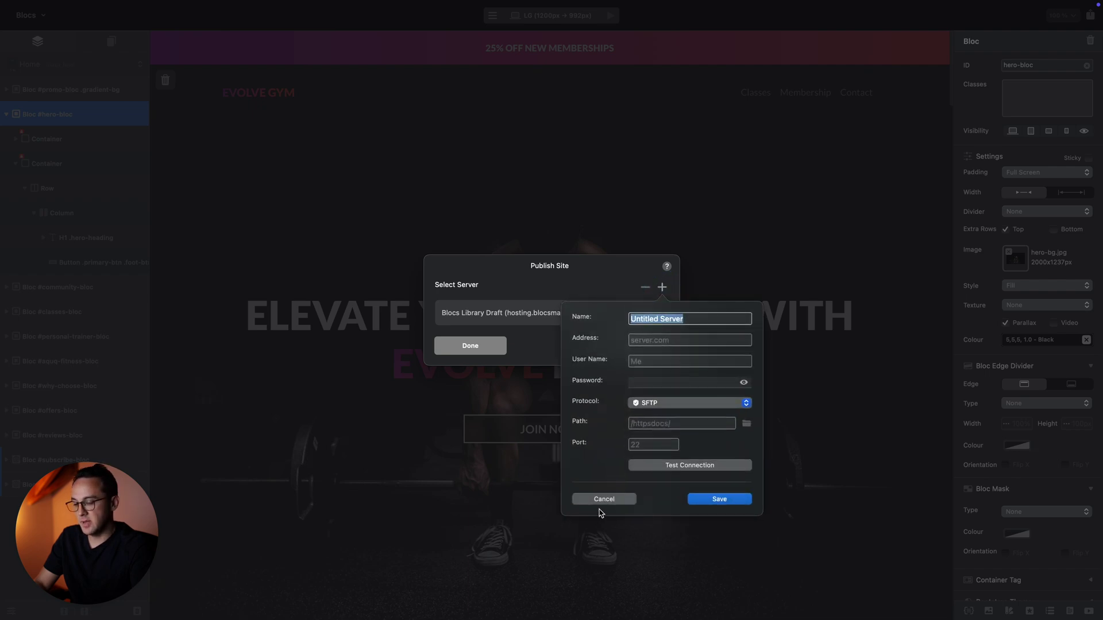
left_click(602, 499)
left_click(485, 345)
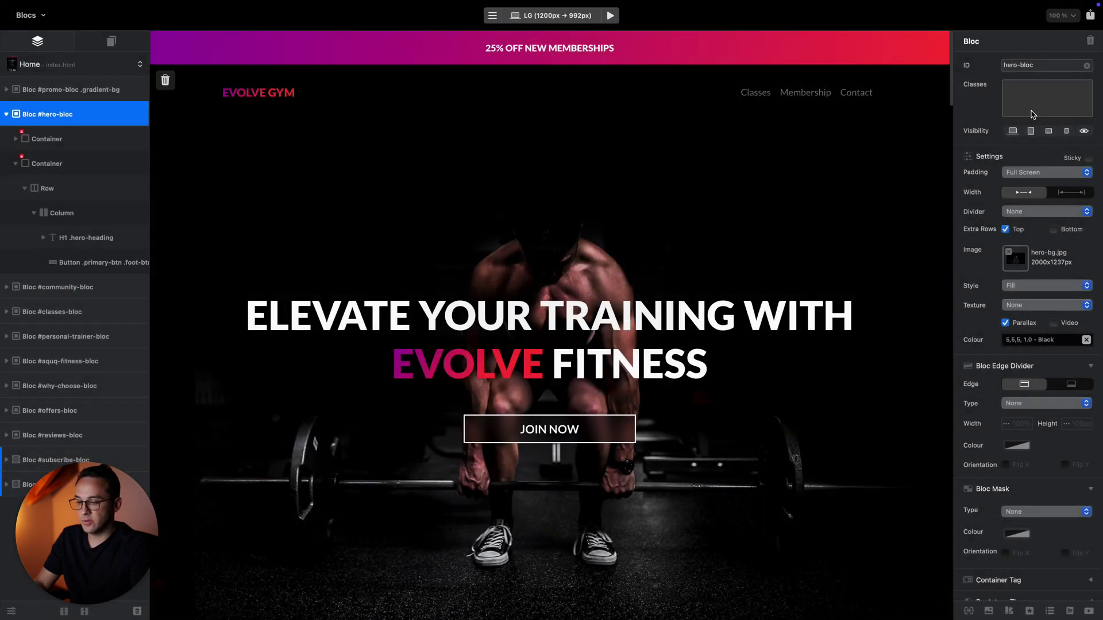
Review the Export settings and cancel, then bring up the share menu's screenshot options.
left_click(1089, 16)
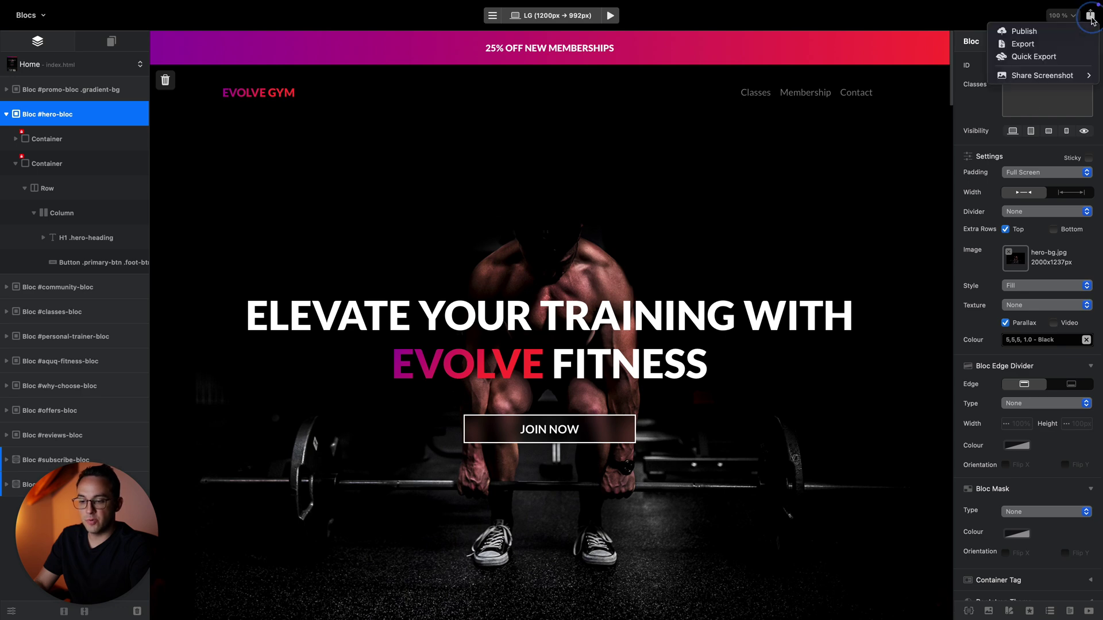
left_click(1068, 44)
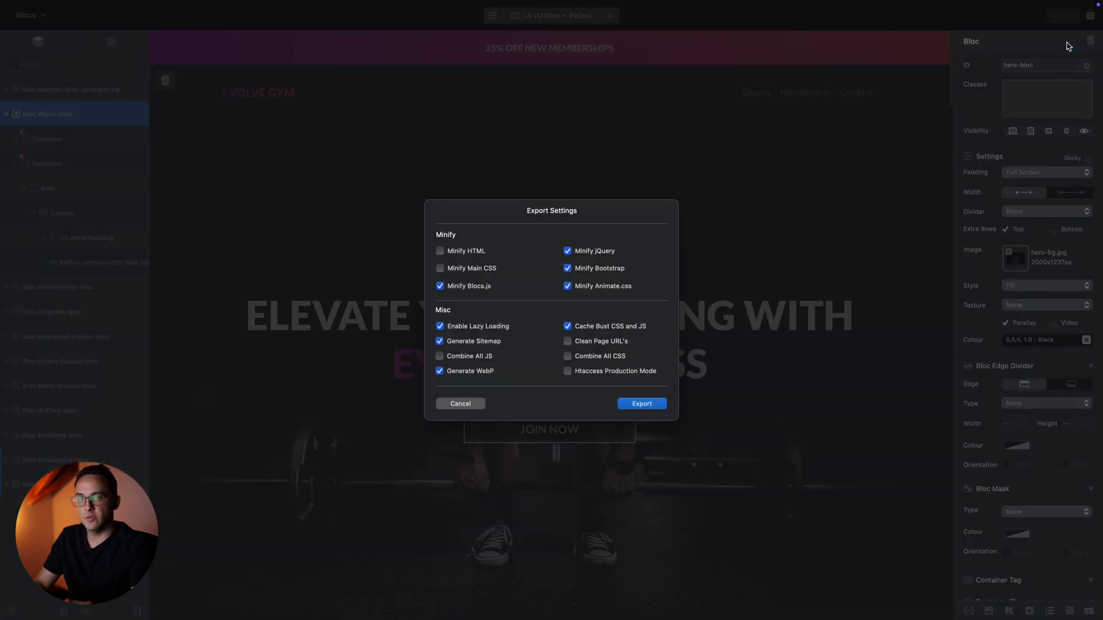
left_click(479, 404)
left_click(1090, 16)
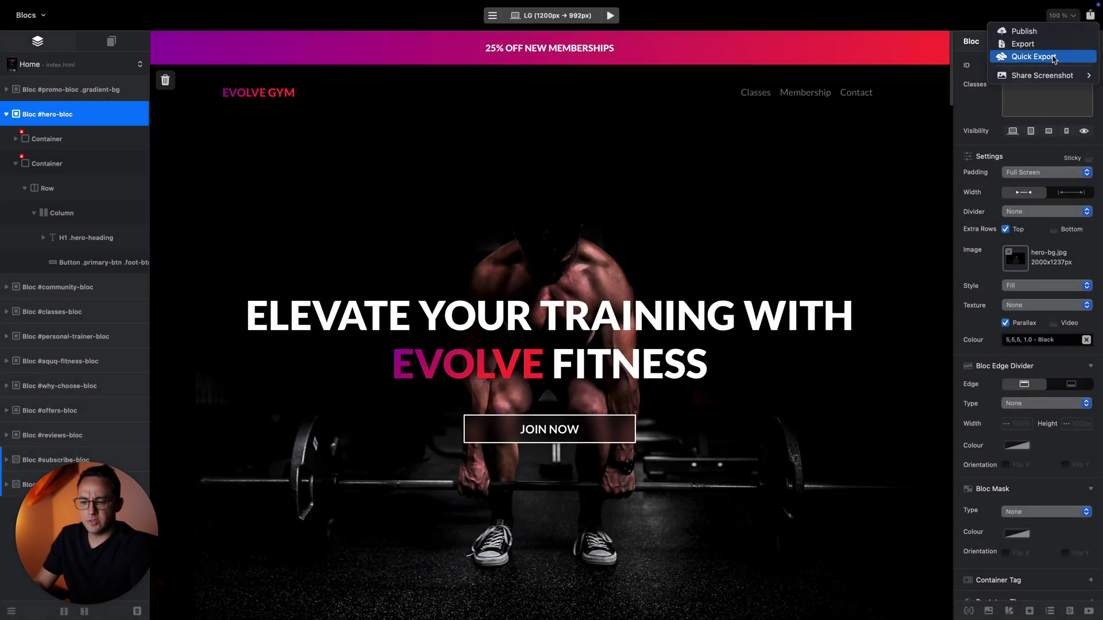
mouse_move(1049, 74)
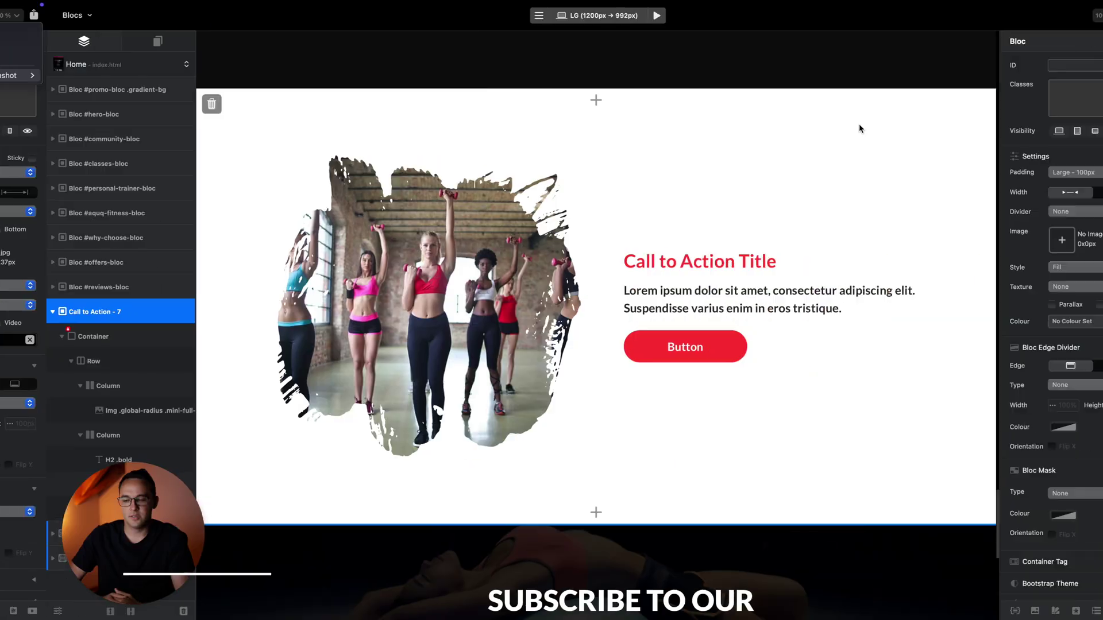